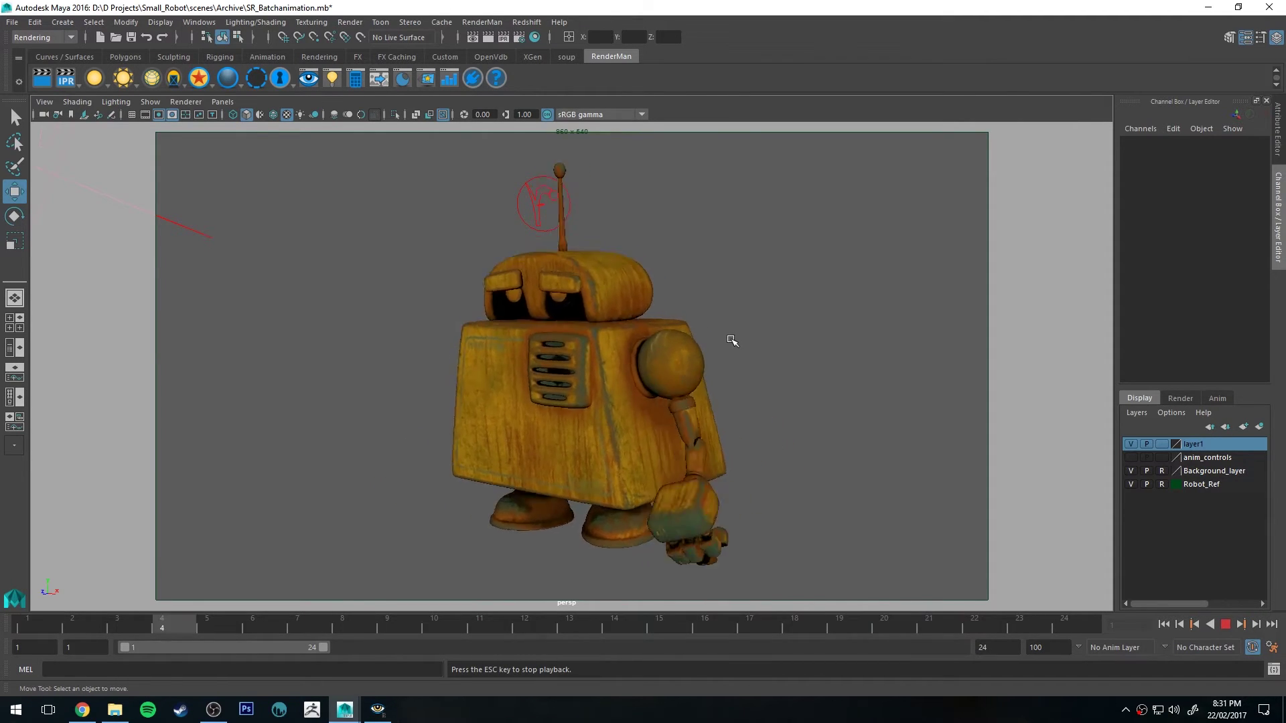
# Step: Stop playback, jump to the cameraView1 bookmark and orbit around the robot
pyautogui.click(1225, 624)
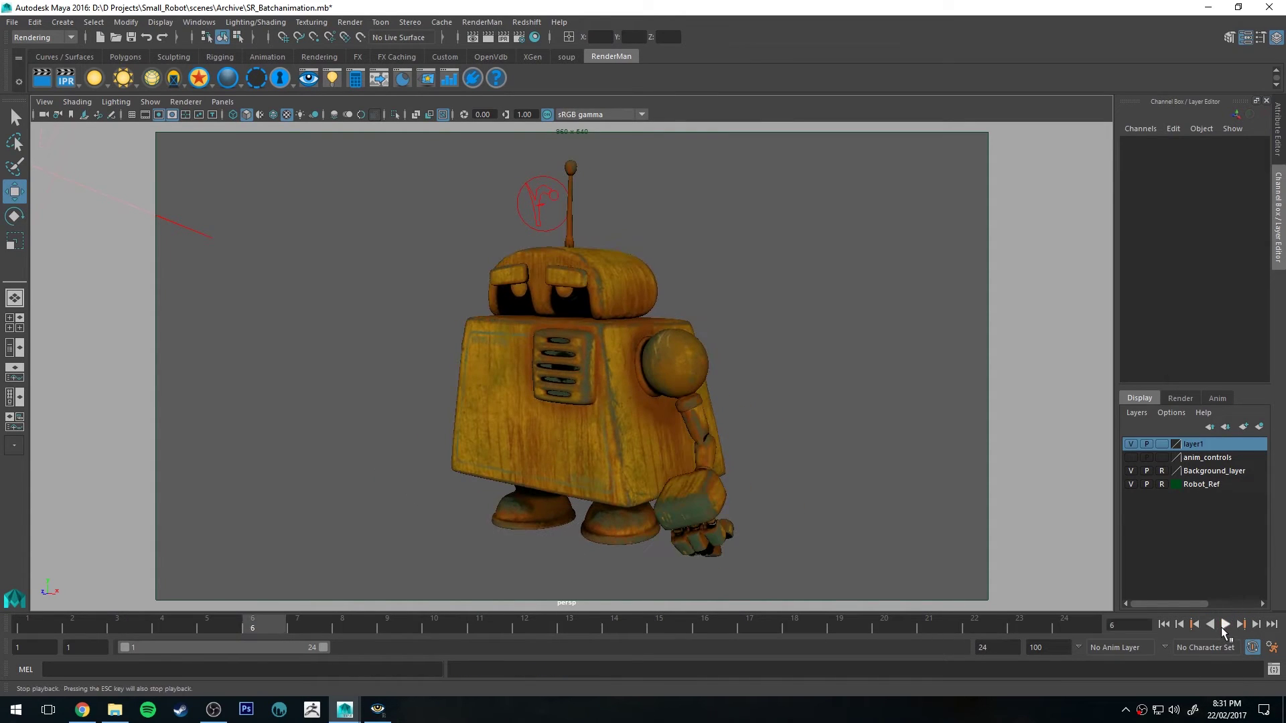
pyautogui.click(45, 102)
pyautogui.moveTo(118, 293)
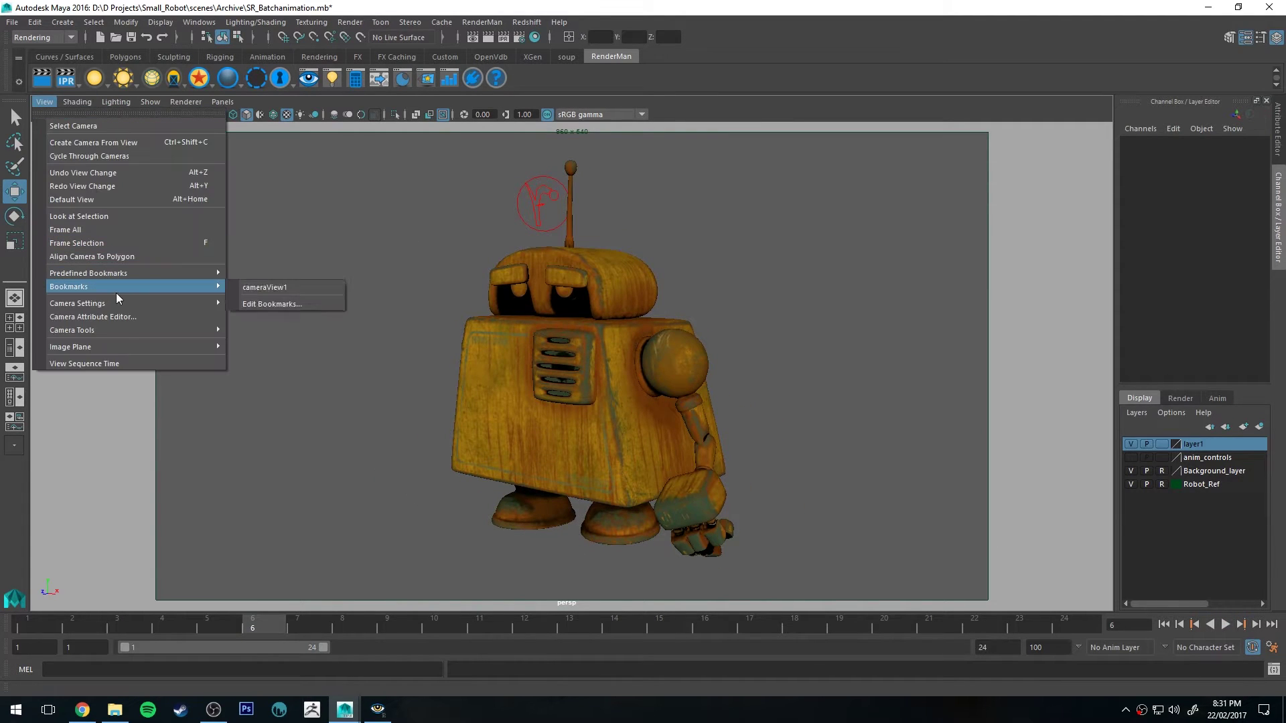
pyautogui.click(264, 288)
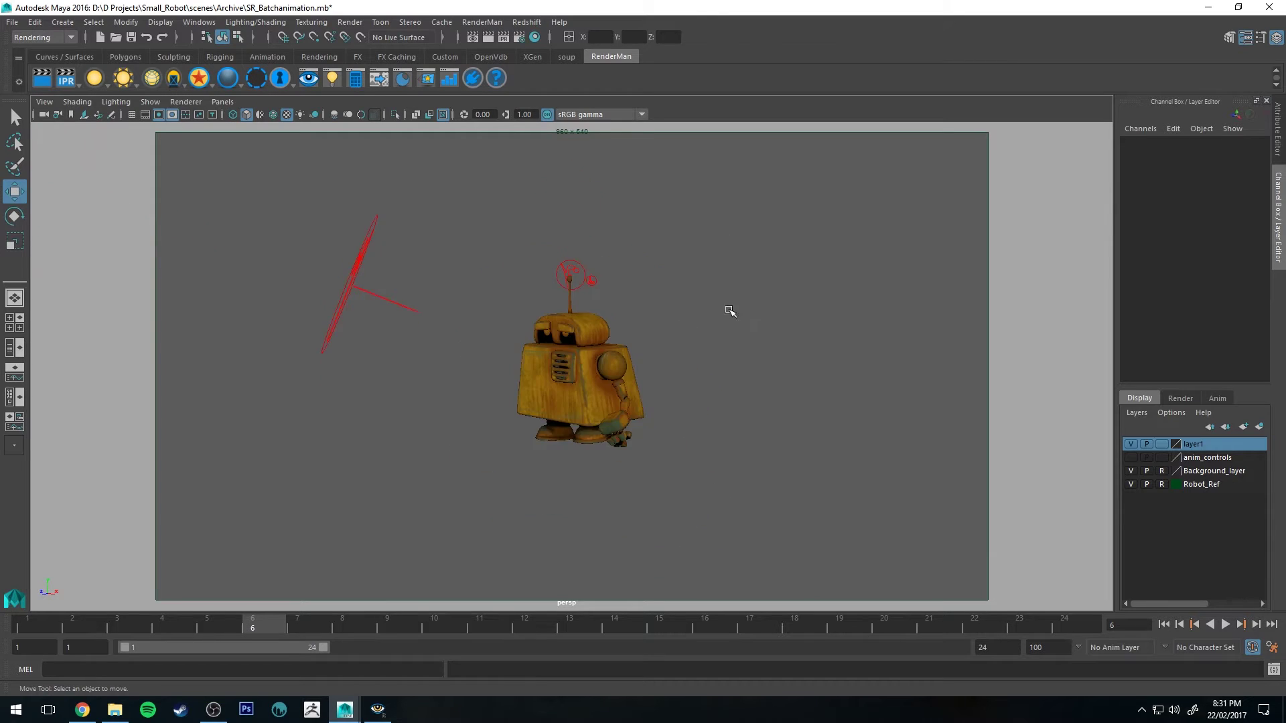
pyautogui.keyDown('alt'); pyautogui.moveTo(726, 319); pyautogui.dragTo(570, 366); pyautogui.keyUp('alt')
pyautogui.keyDown('alt'); pyautogui.moveTo(569, 366); pyautogui.dragTo(295, 176, button='right'); pyautogui.keyUp('alt')
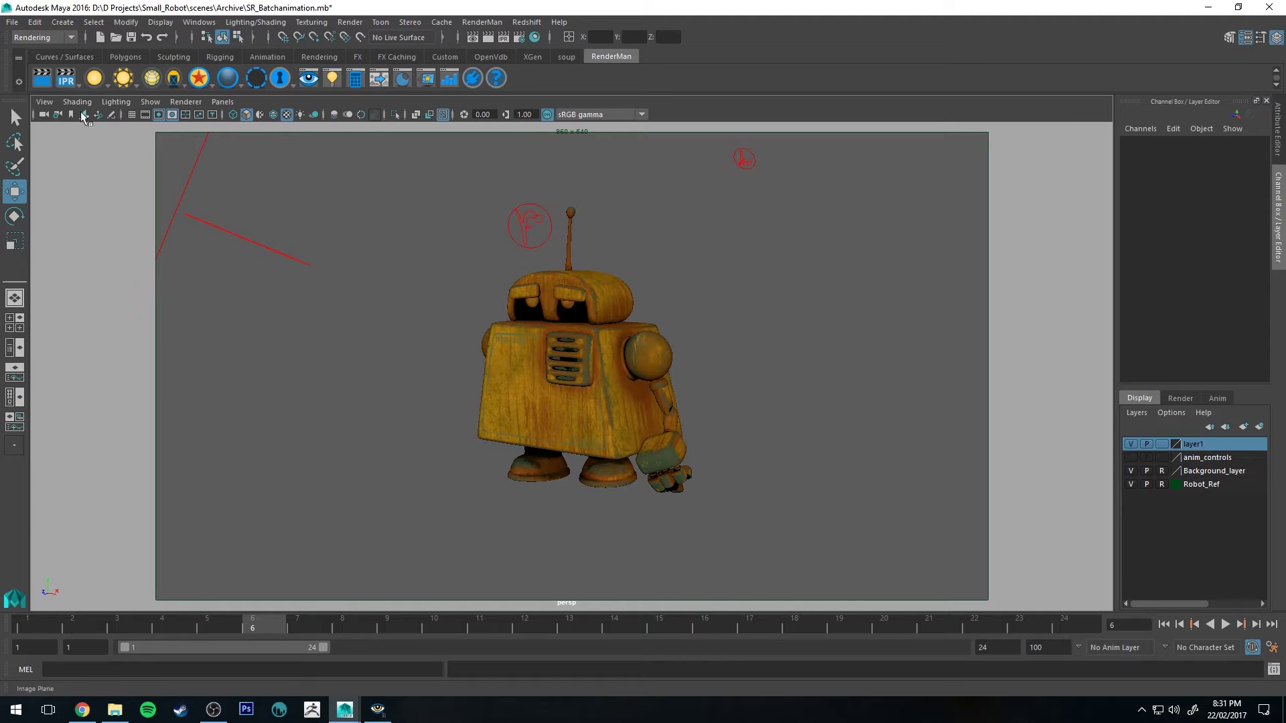
# Step: Restore the cameraView1 framing and return the animation to frame 1
pyautogui.click(44, 101)
pyautogui.moveTo(135, 286)
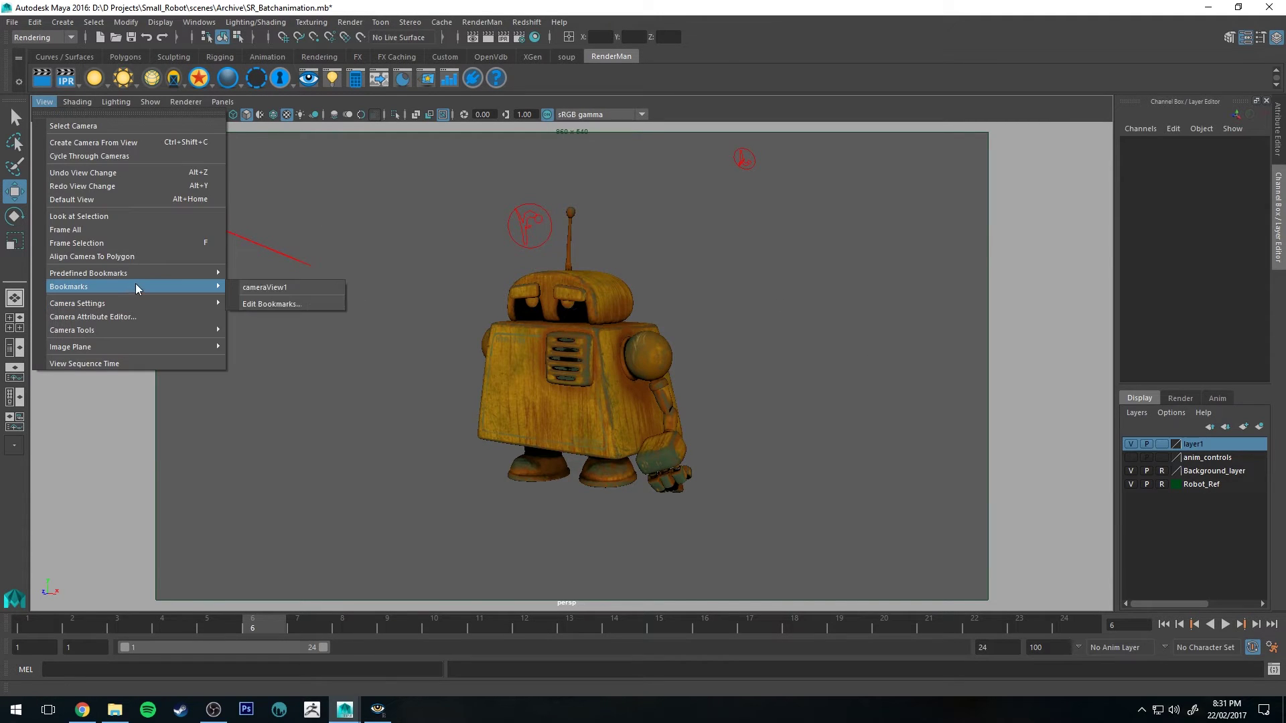
pyautogui.click(255, 287)
pyautogui.click(23, 627)
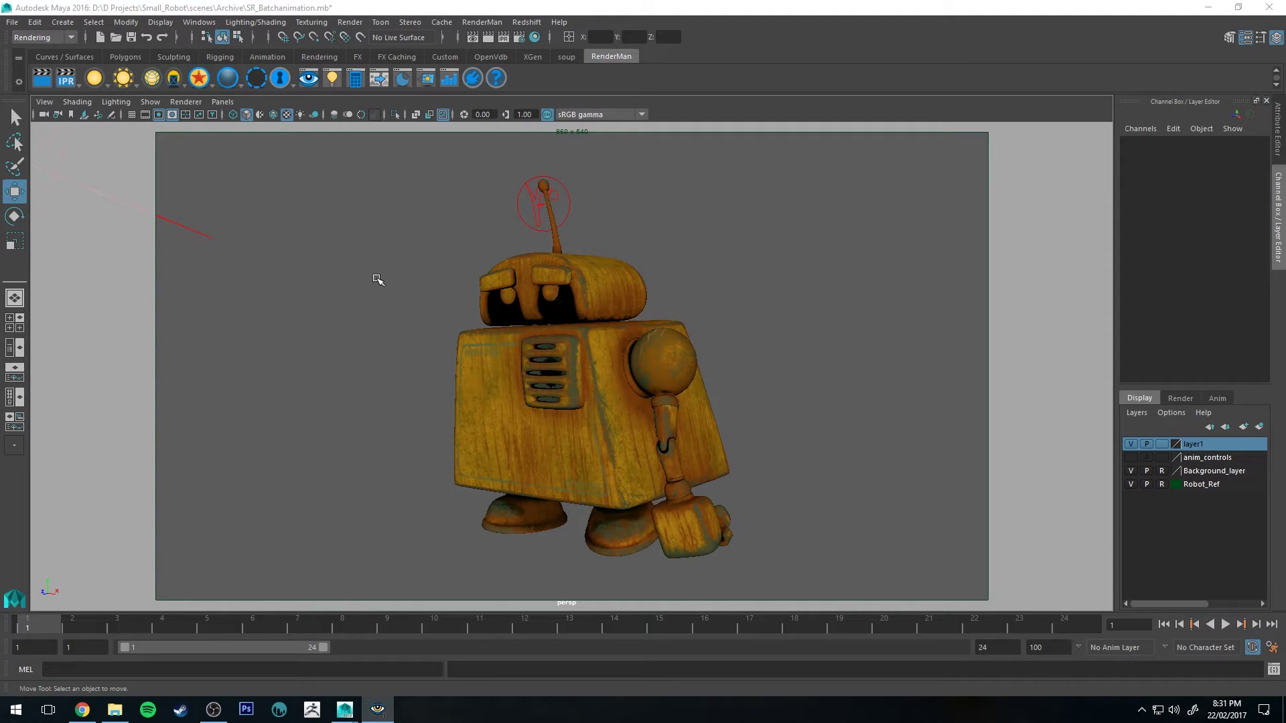
# Step: Set RenderMan's Denoise option to Frame in the Features render settings
pyautogui.click(518, 38)
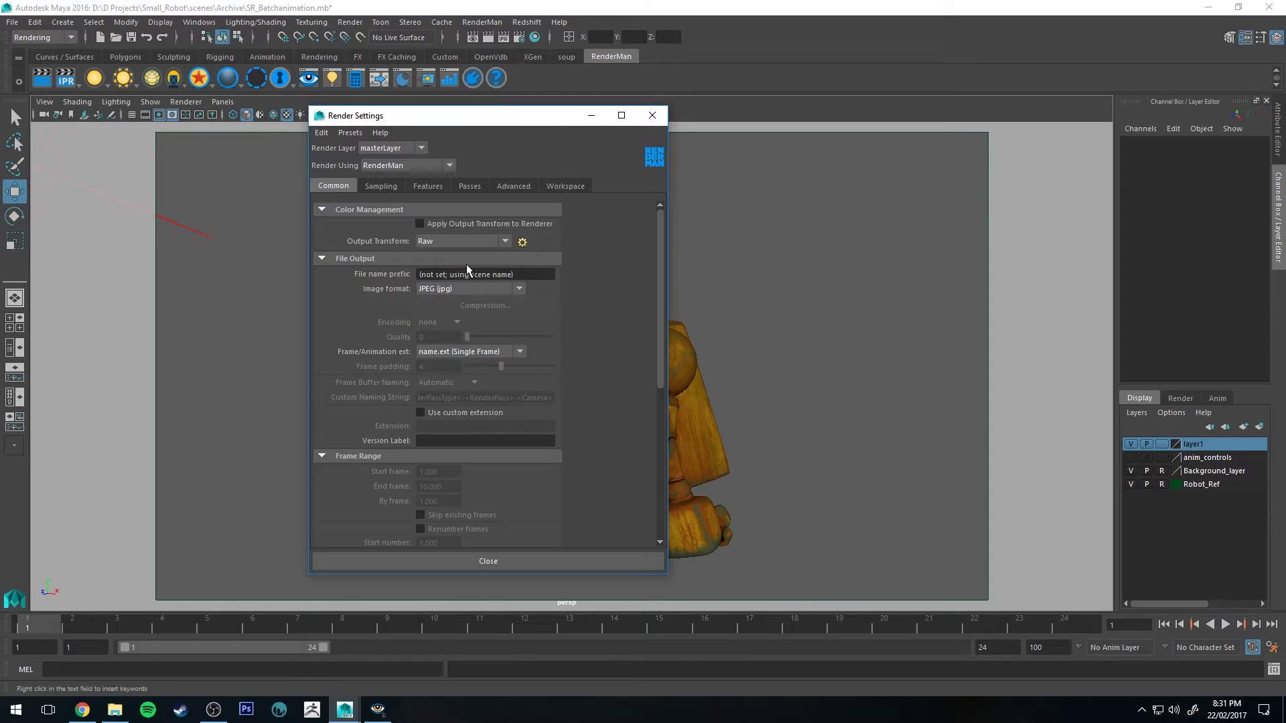
pyautogui.click(431, 186)
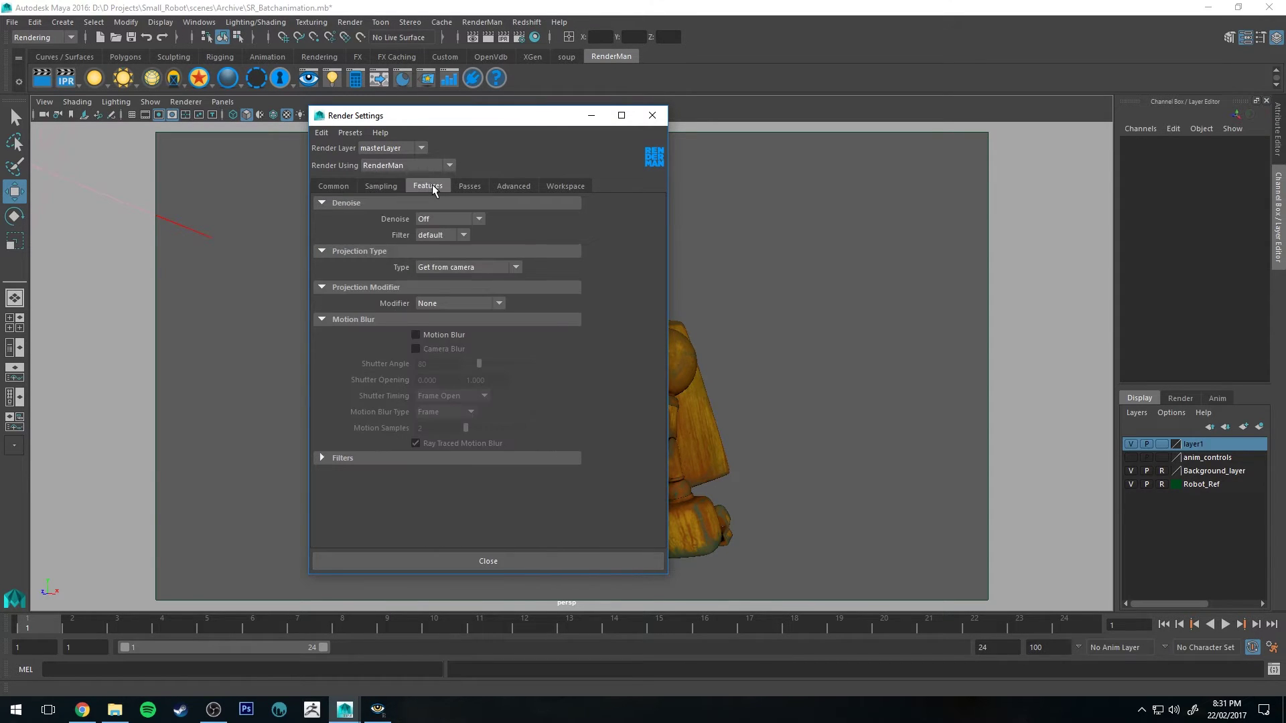
pyautogui.click(451, 219)
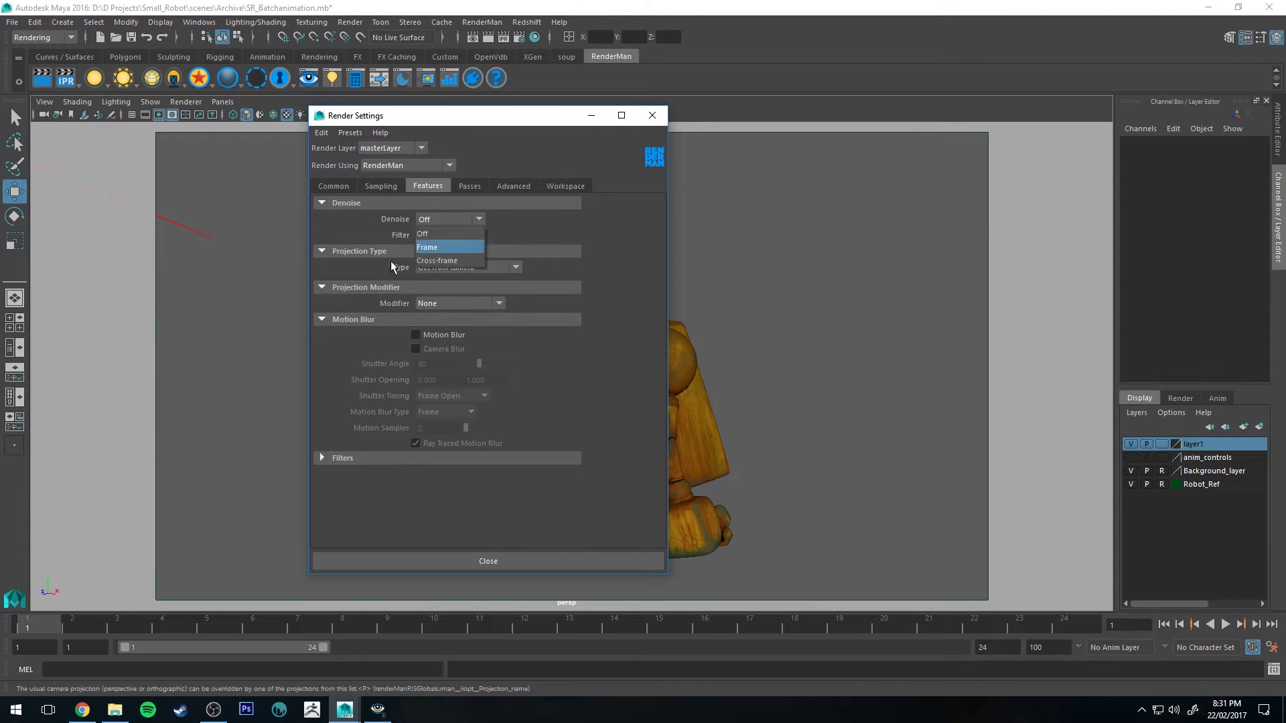
pyautogui.click(426, 247)
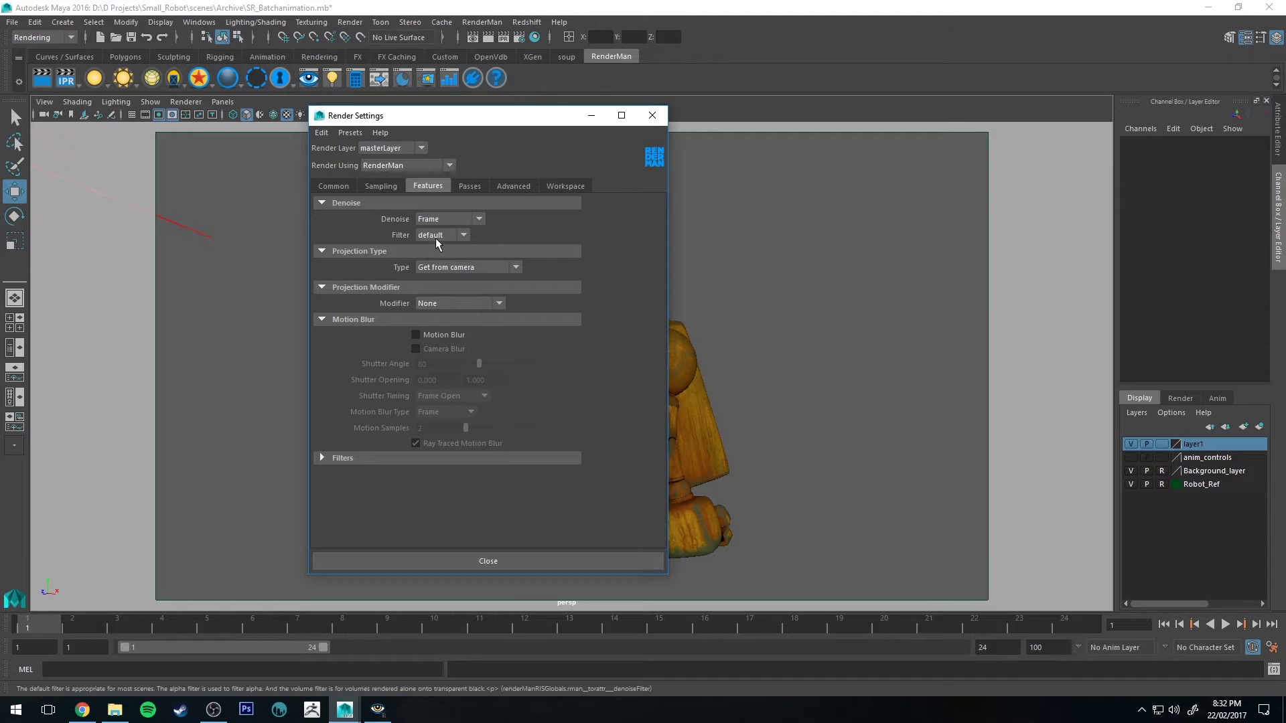
# Step: Inspect the Sampling tab's Integrator, Russian Roulette, Indirect Clamping and Ray Depth sections
pyautogui.click(381, 187)
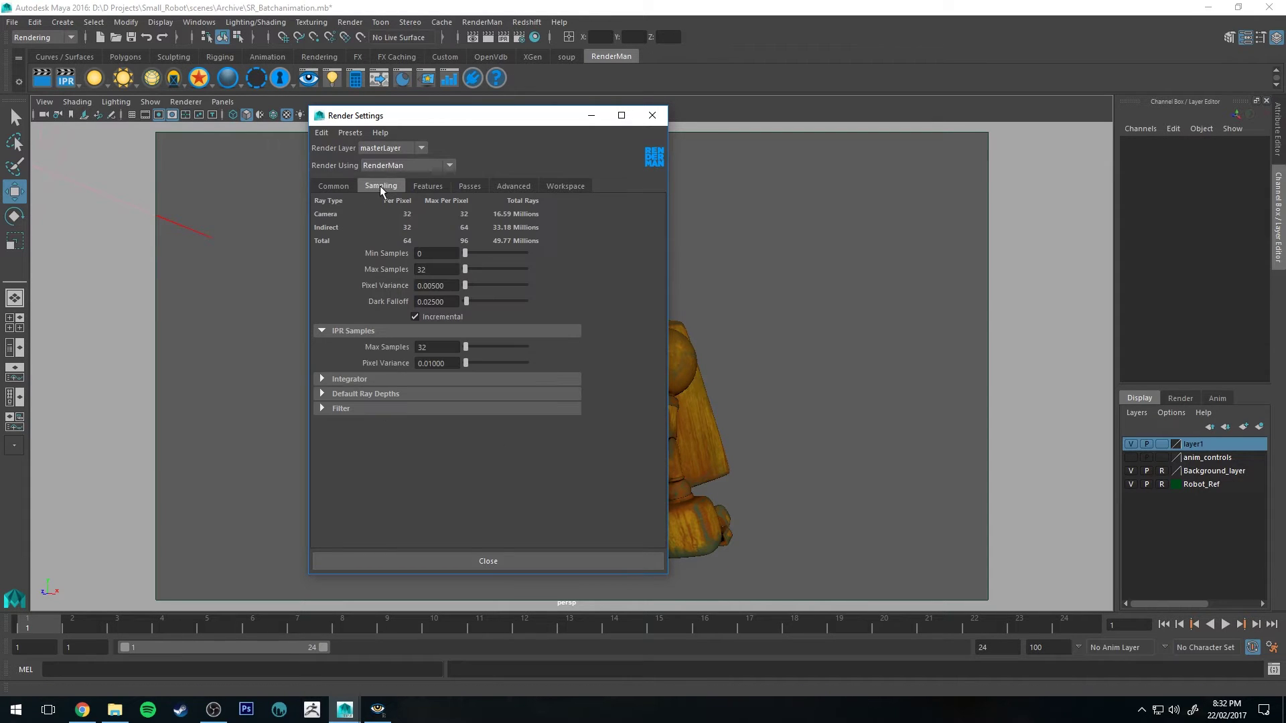
pyautogui.click(337, 379)
pyautogui.scroll(-2, 360, 462)
pyautogui.click(335, 477)
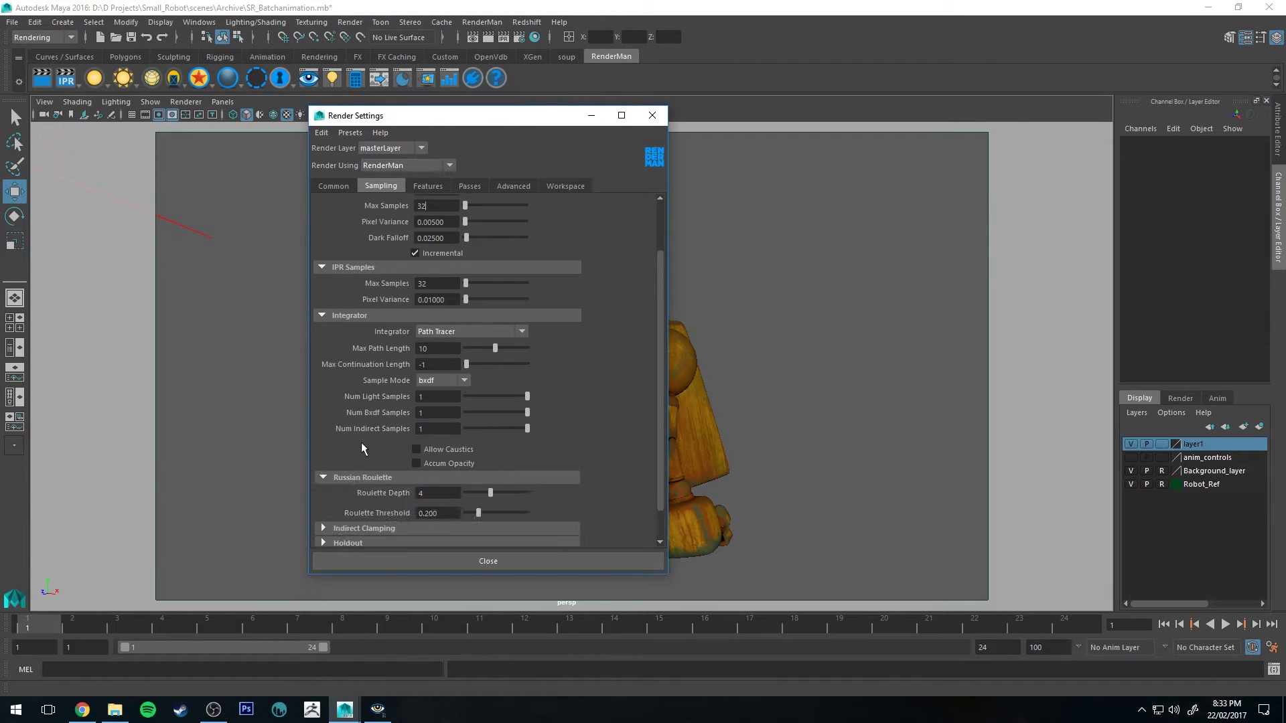
pyautogui.click(353, 528)
pyautogui.scroll(-2, 349, 521)
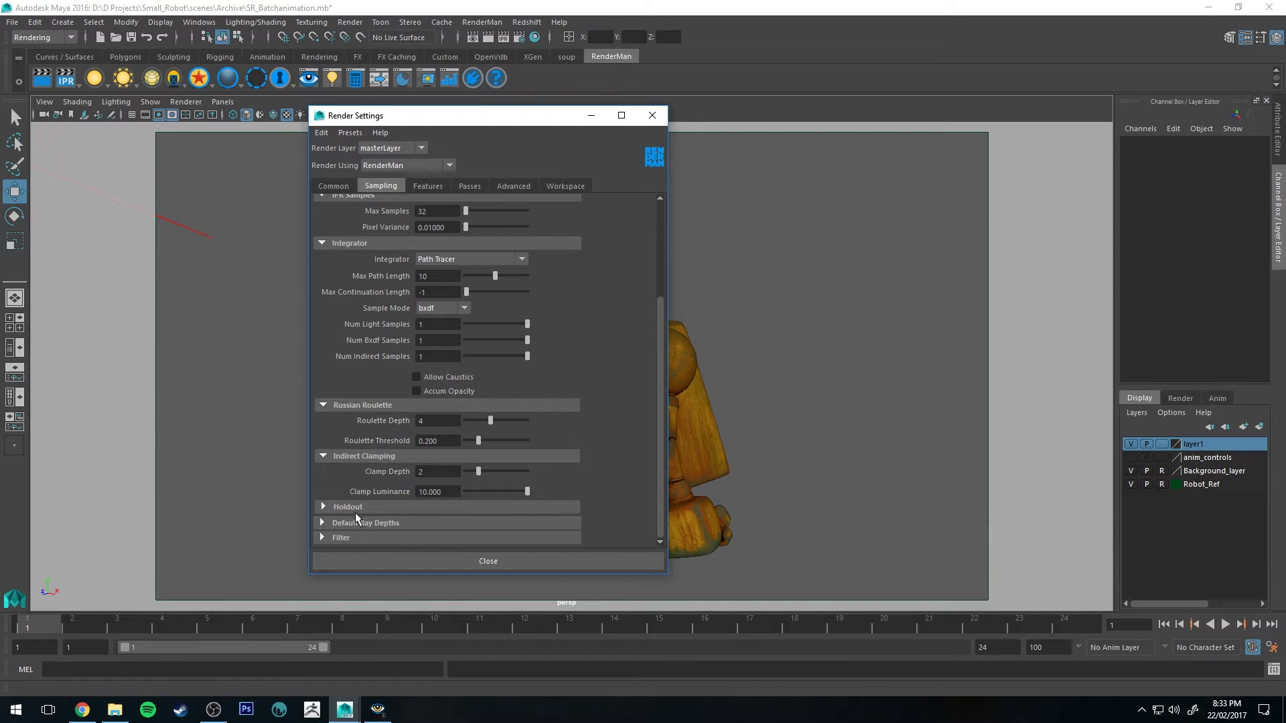
pyautogui.click(356, 523)
pyautogui.scroll(-1, 348, 482)
pyautogui.scroll(5, 344, 445)
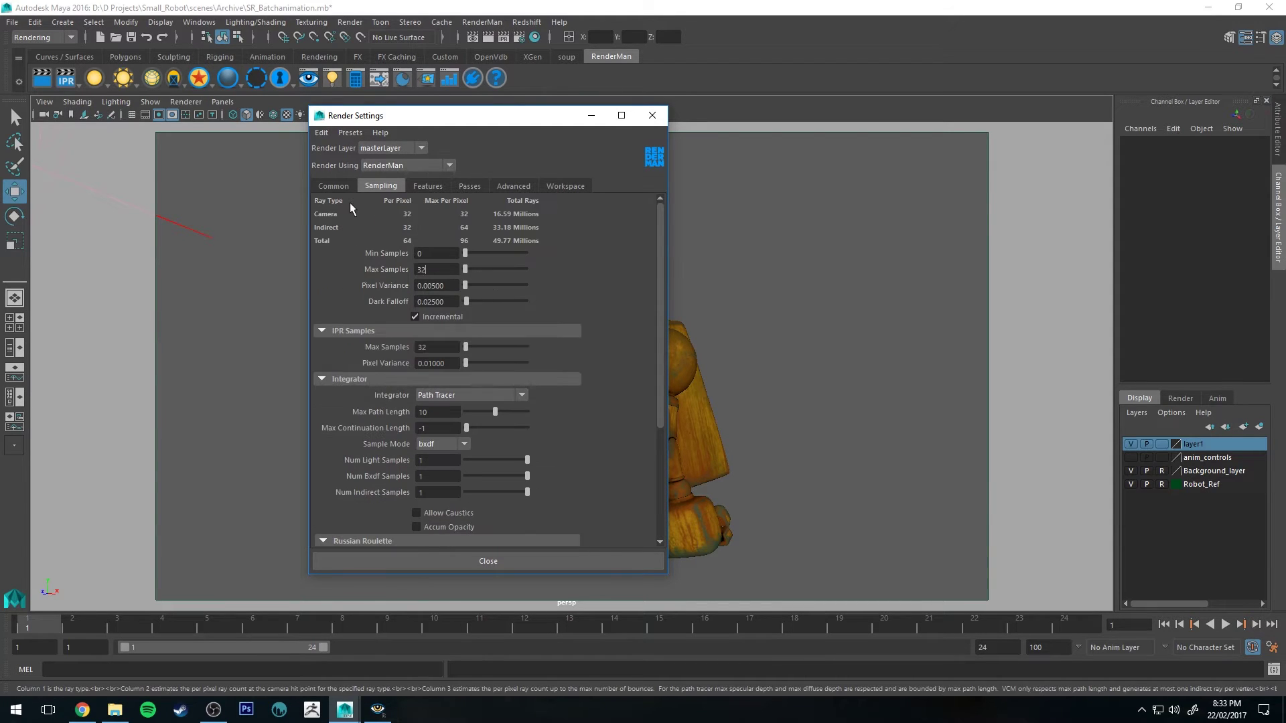
pyautogui.click(355, 330)
pyautogui.click(352, 347)
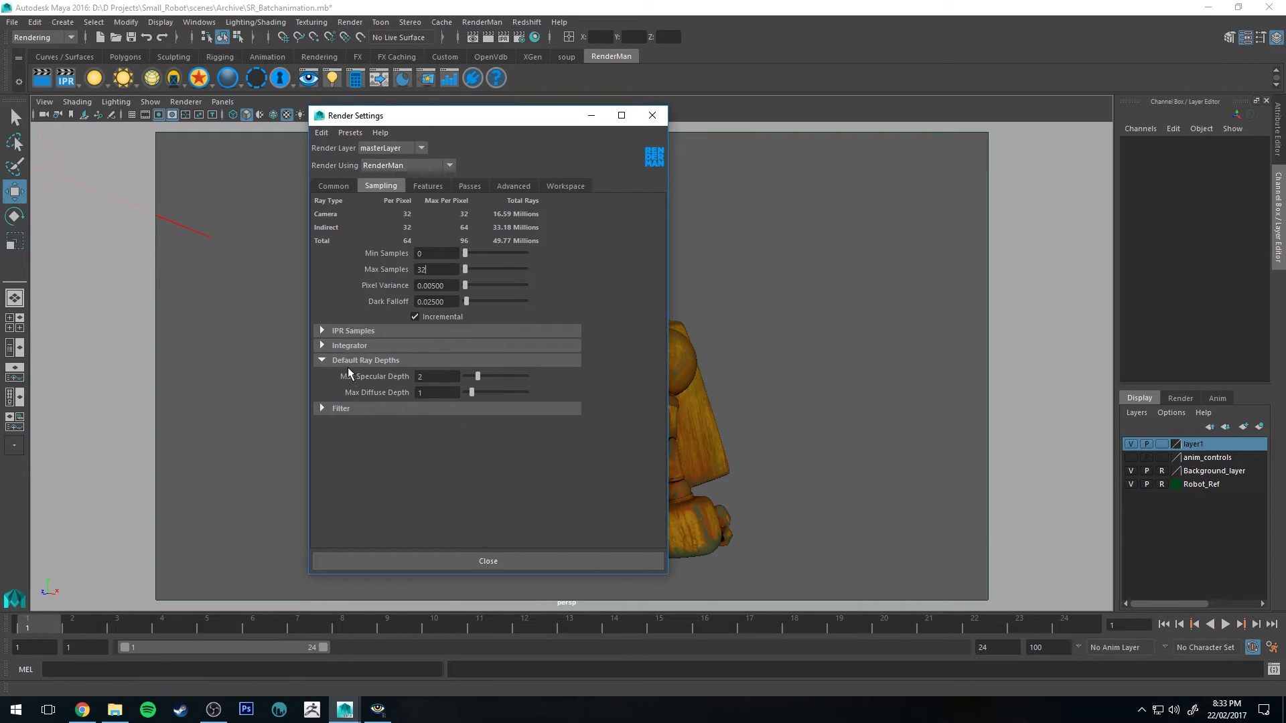
pyautogui.click(353, 360)
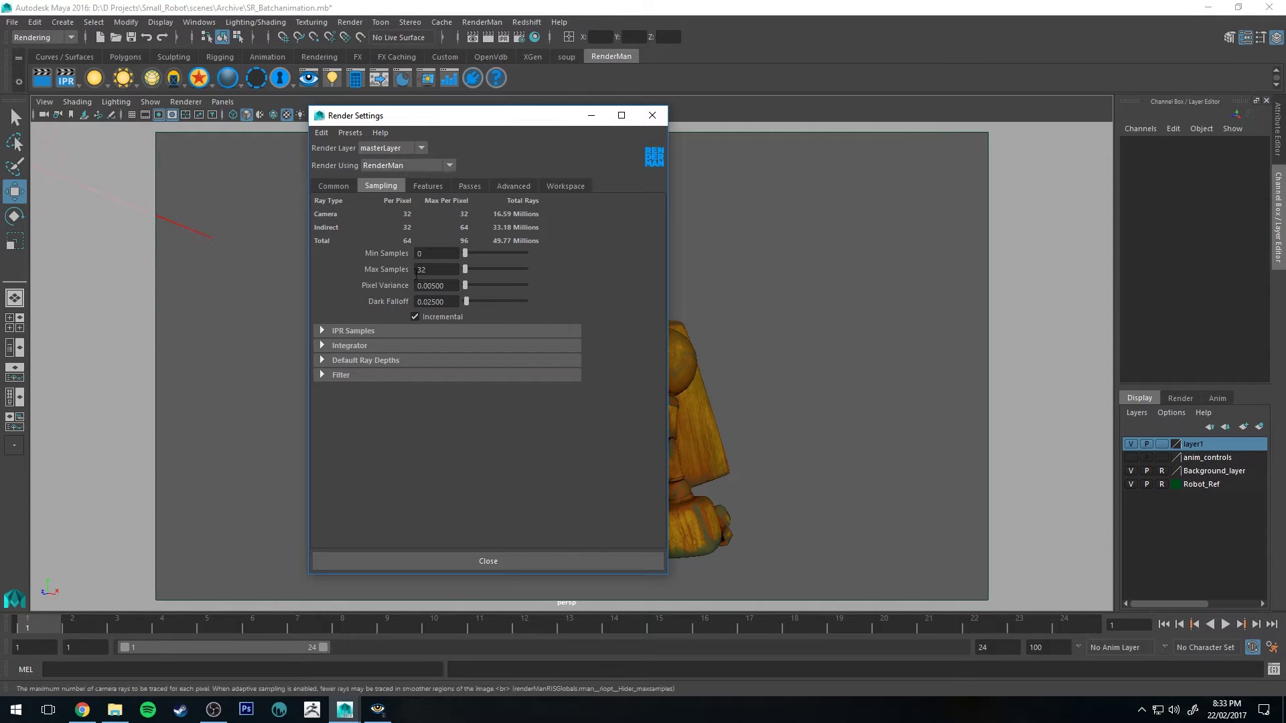
# Step: Review the rgba output's Image Format list under Passes > Outputs, keeping OpenEXR (exr)
pyautogui.moveTo(380, 212)
pyautogui.click(470, 185)
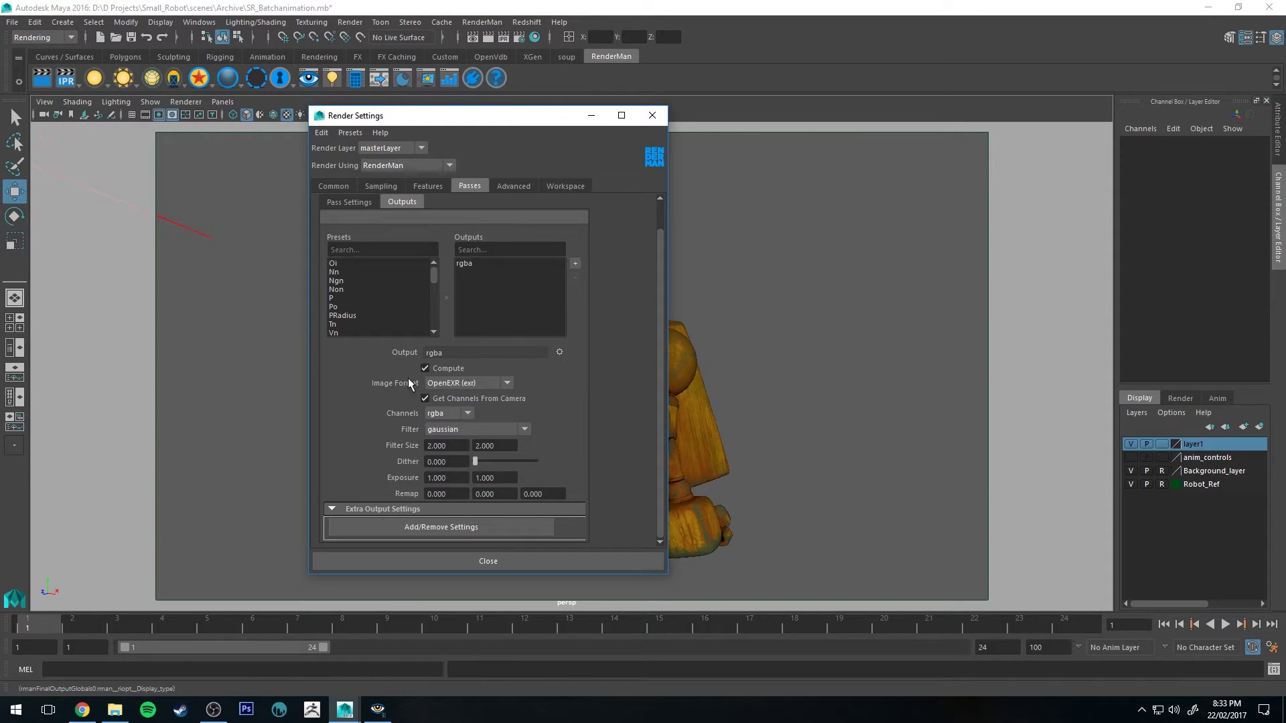
pyautogui.click(441, 384)
pyautogui.scroll(-3, 462, 462)
pyautogui.scroll(2, 464, 472)
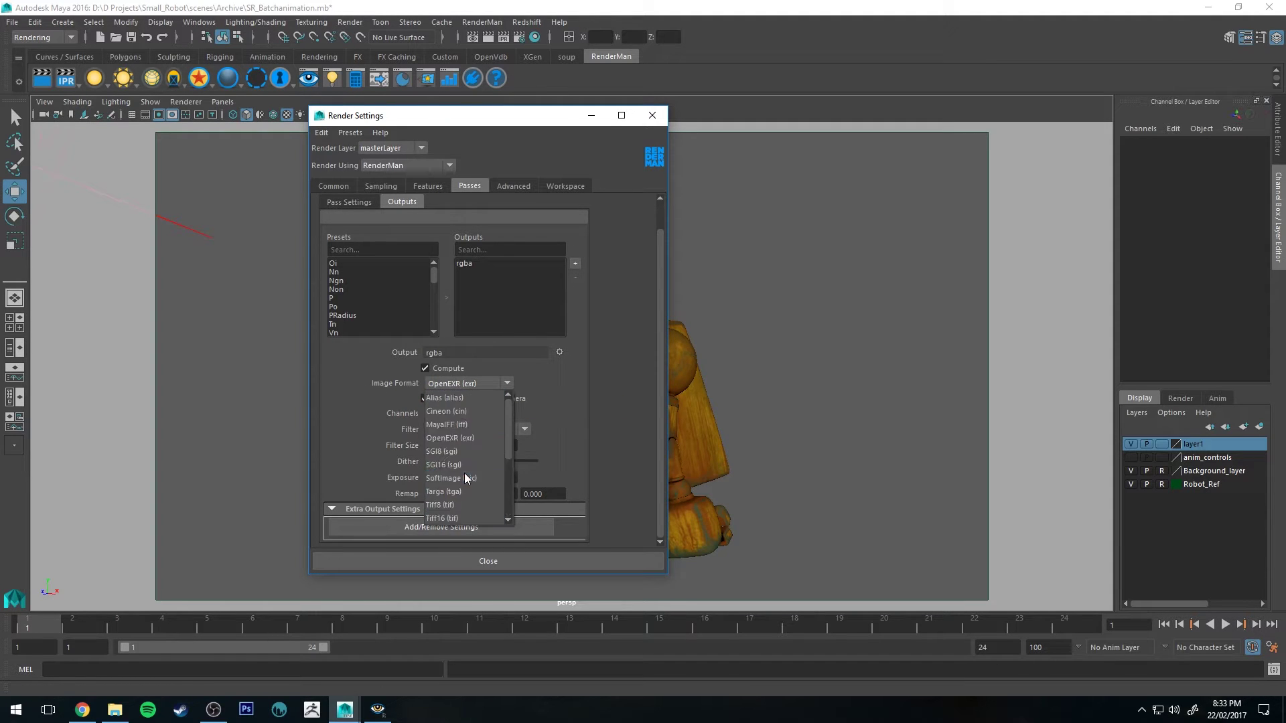
pyautogui.click(584, 410)
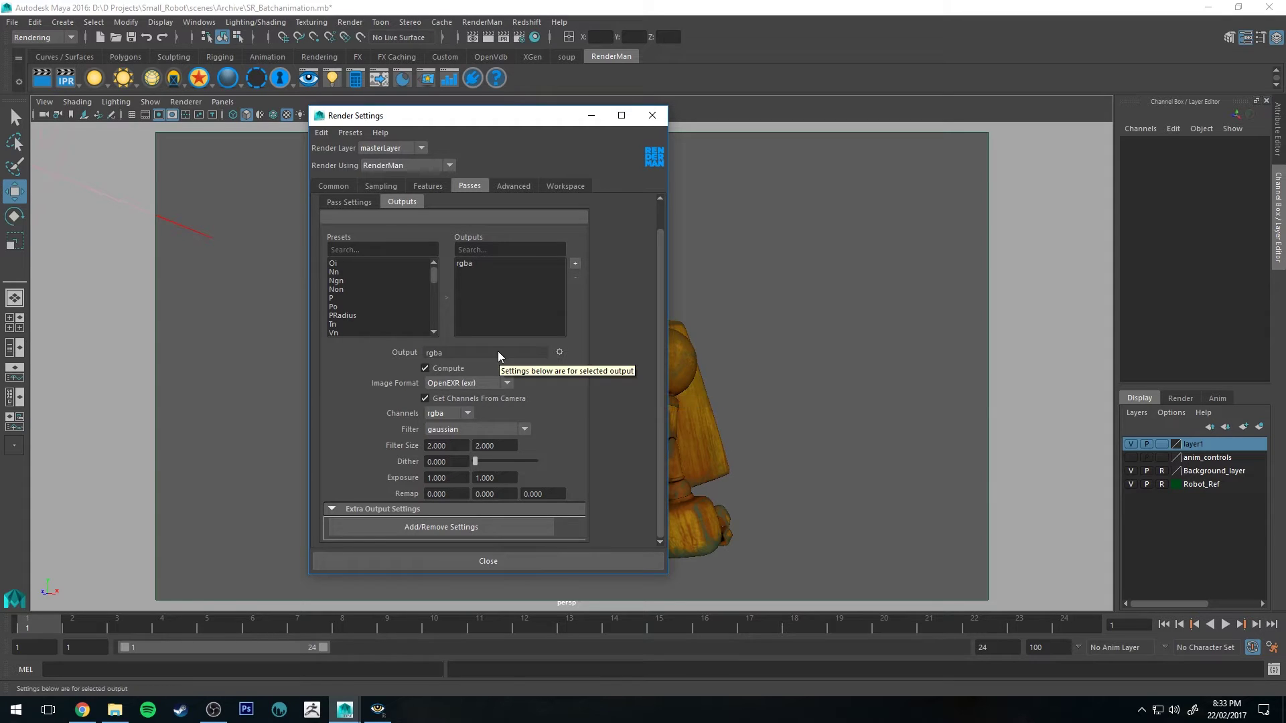
# Step: Check the Common tab's 960×540 HD 540 image size, then minimise Render Settings
pyautogui.click(333, 187)
pyautogui.scroll(-5, 596, 400)
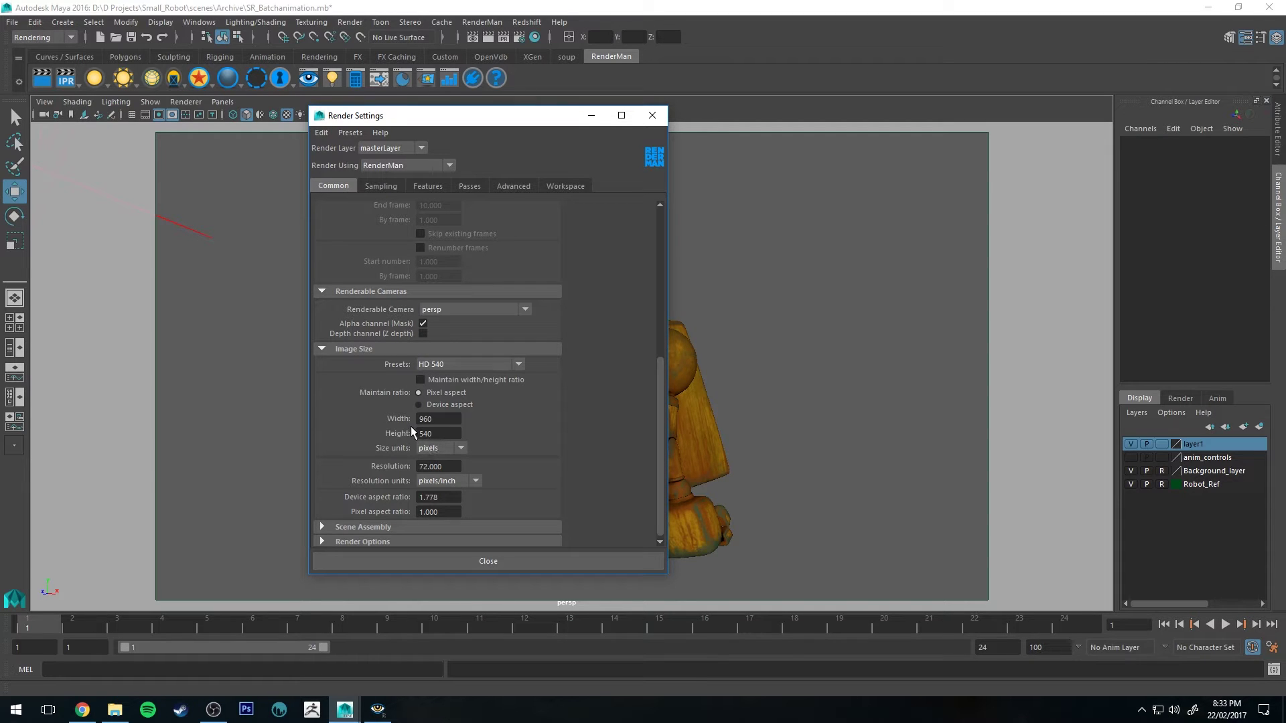
pyautogui.scroll(5, 567, 406)
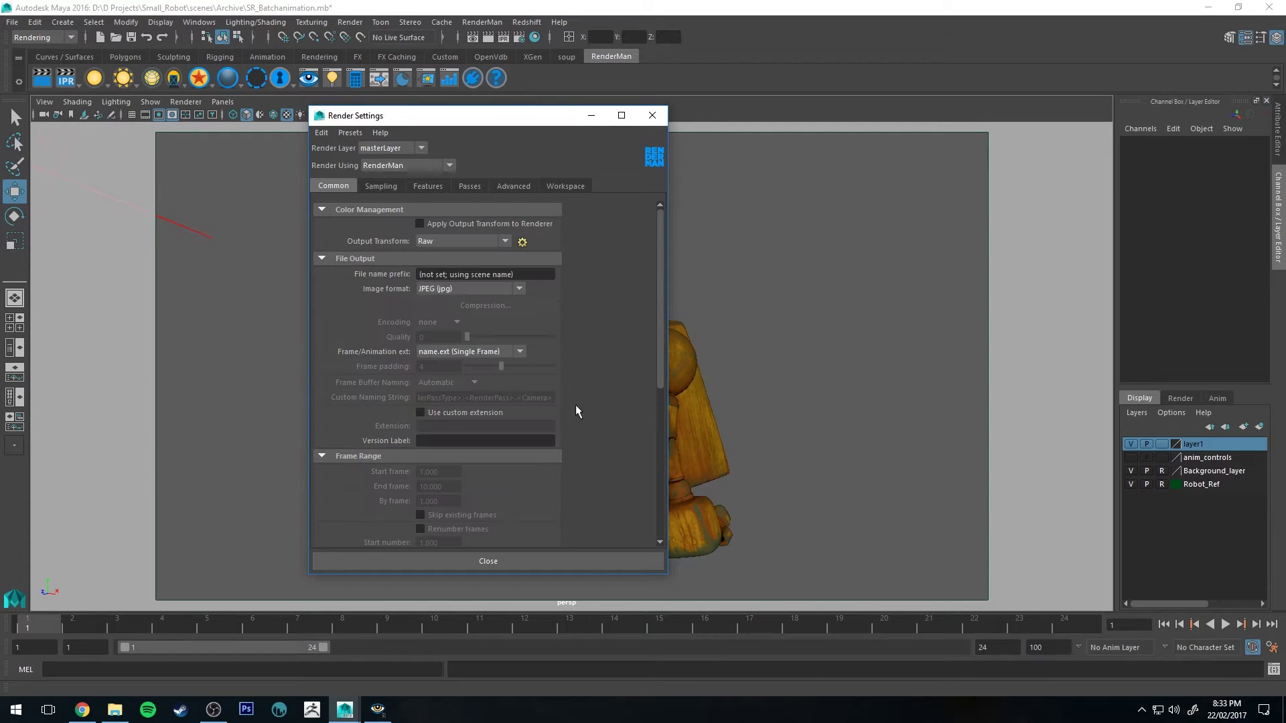
pyautogui.moveTo(589, 118); pyautogui.dragTo(543, 120)
pyautogui.click(545, 120)
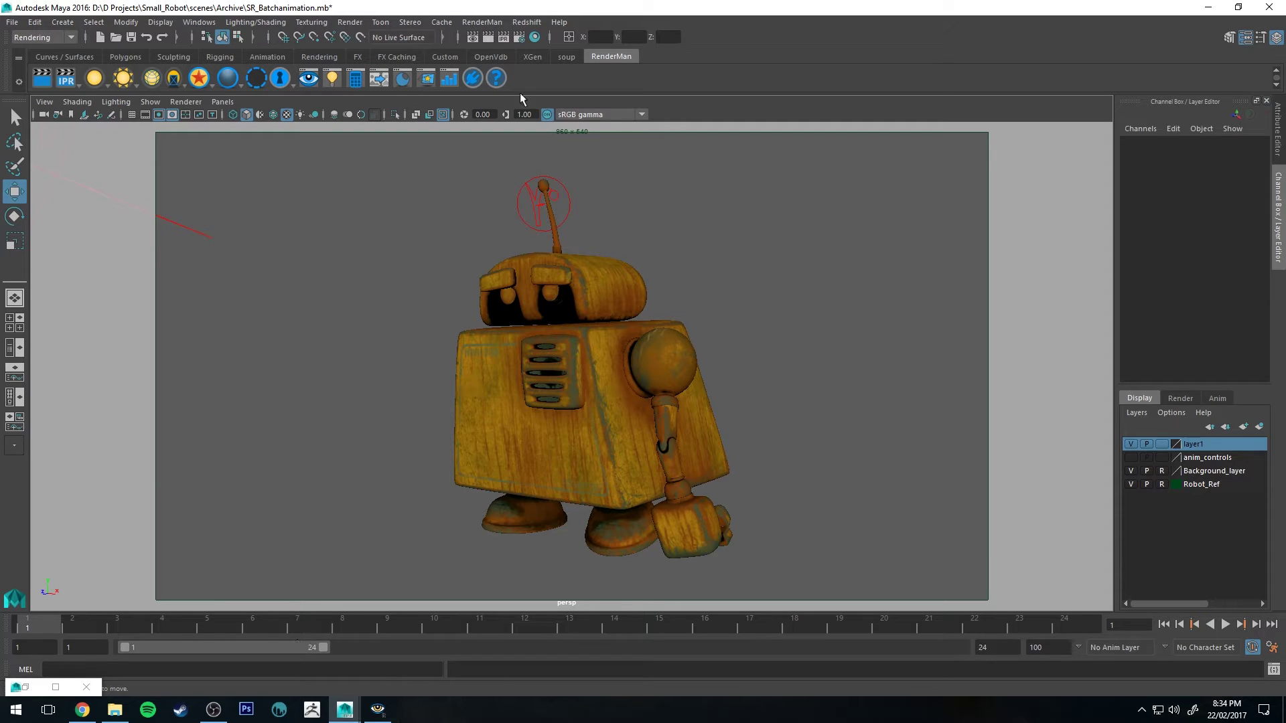
# Step: Render the robot scene with RenderMan and zoom and pan around the result
pyautogui.click(42, 80)
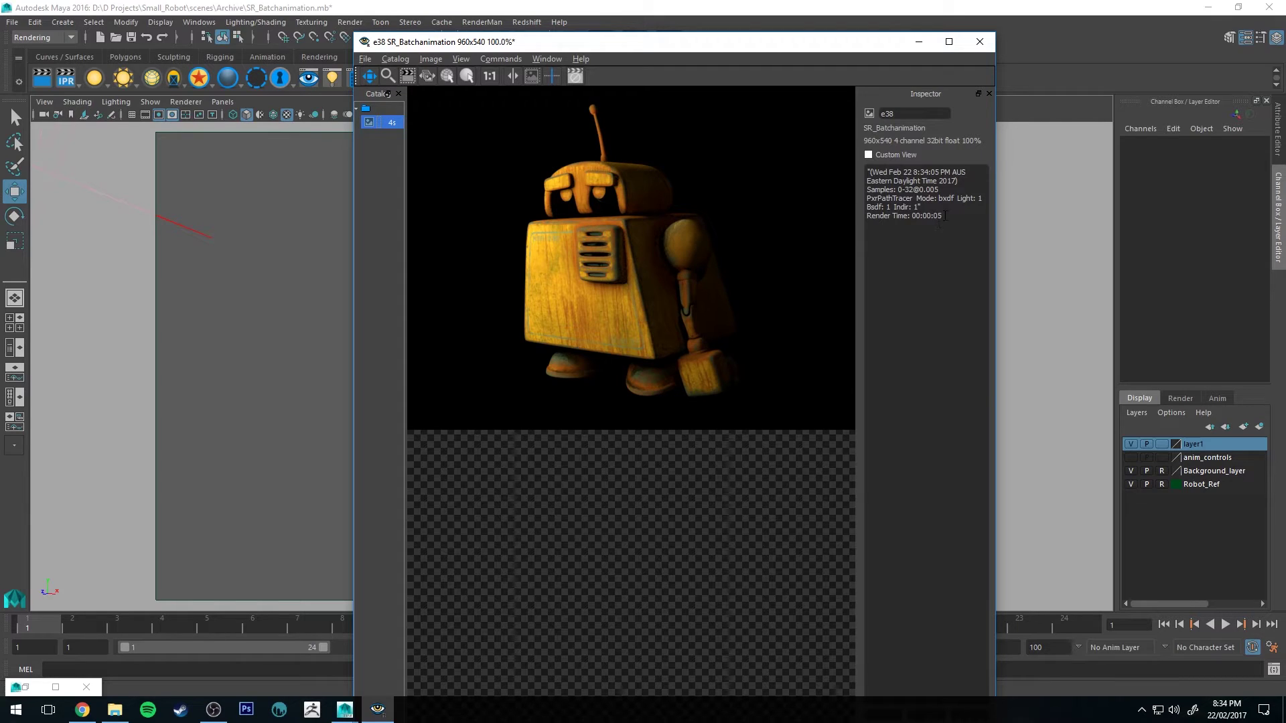
pyautogui.moveTo(945, 215); pyautogui.dragTo(867, 171)
pyautogui.scroll(1, 660, 211)
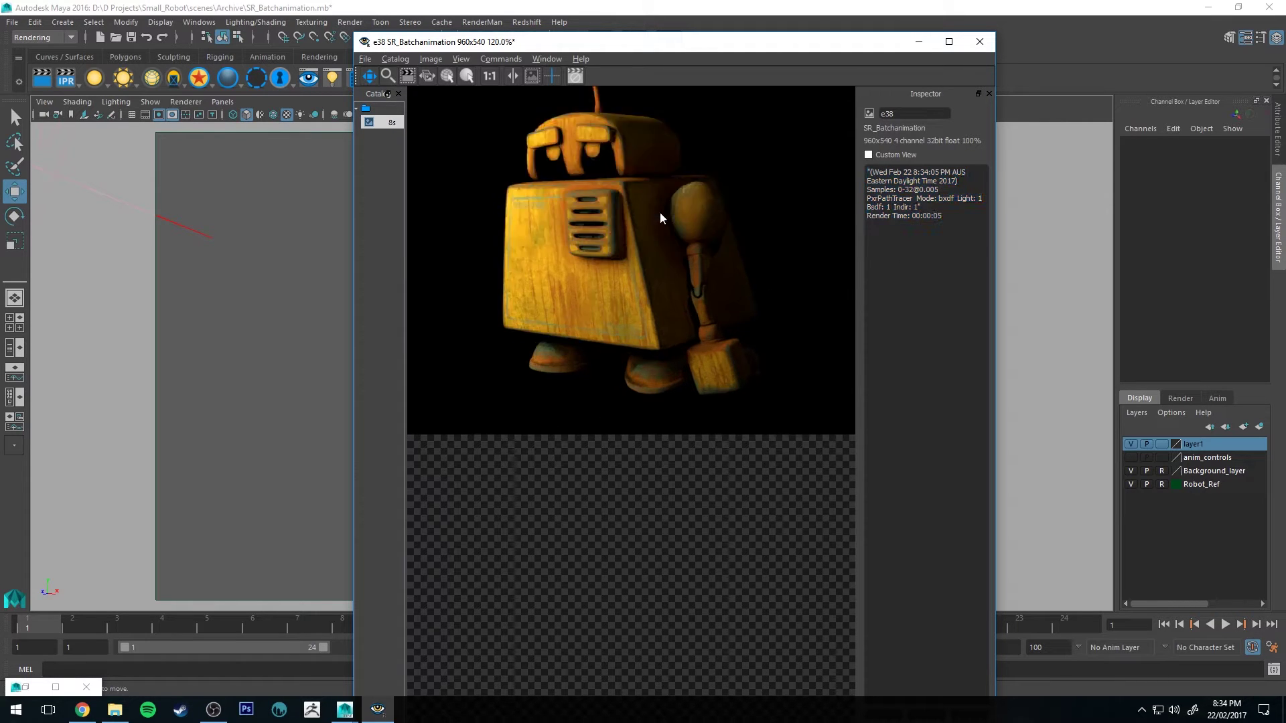
pyautogui.scroll(4, 661, 212)
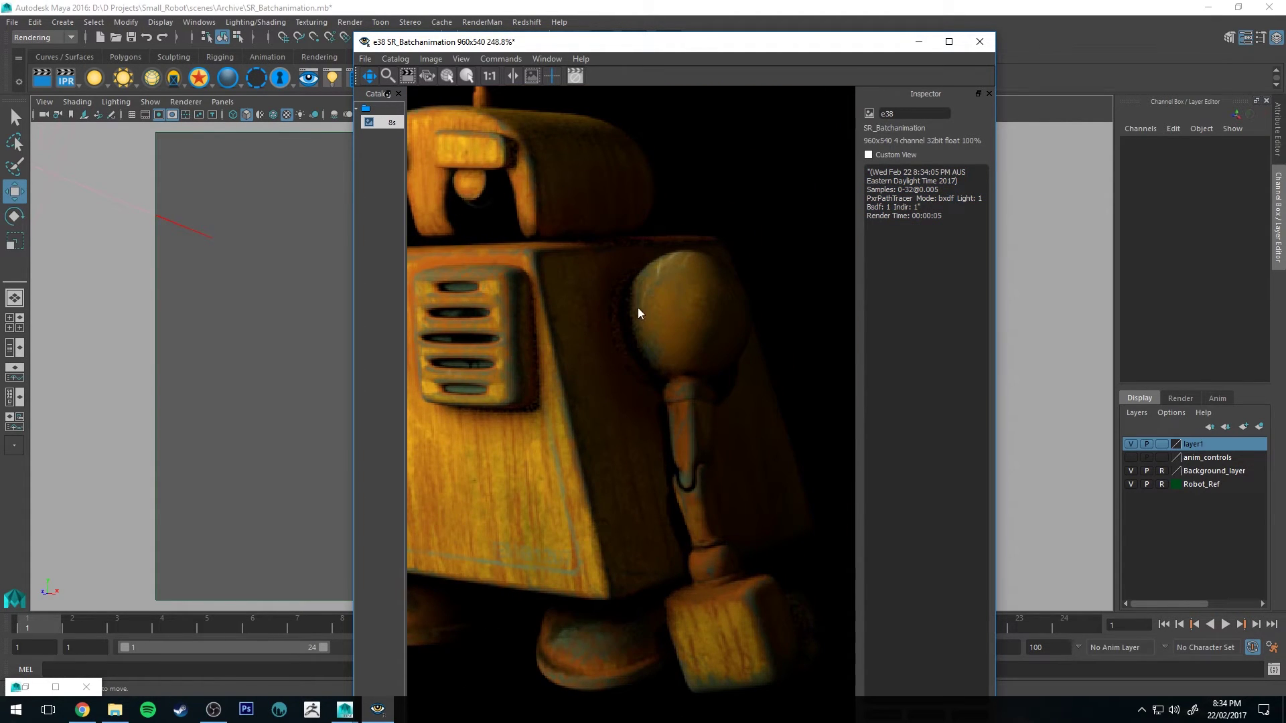
pyautogui.moveTo(631, 310); pyautogui.dragTo(648, 256)
pyautogui.scroll(-5, 733, 442)
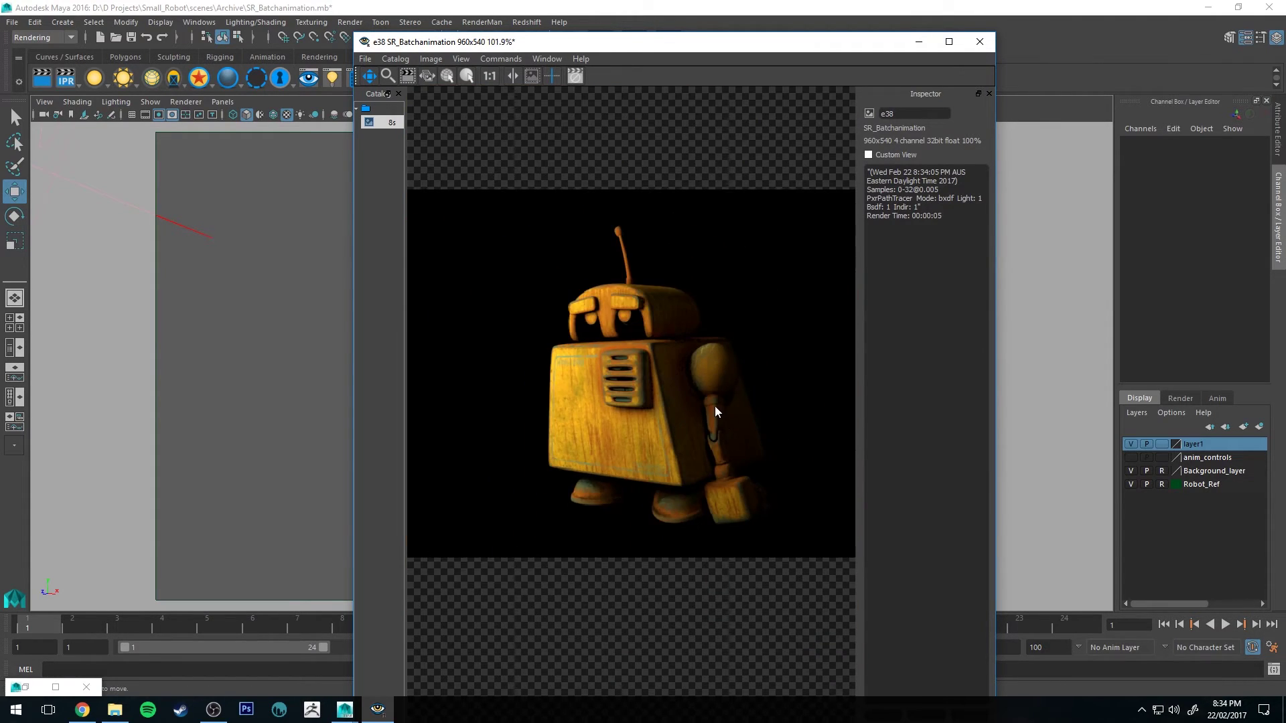
pyautogui.moveTo(722, 407); pyautogui.dragTo(681, 368)
pyautogui.moveTo(612, 343); pyautogui.dragTo(645, 344)
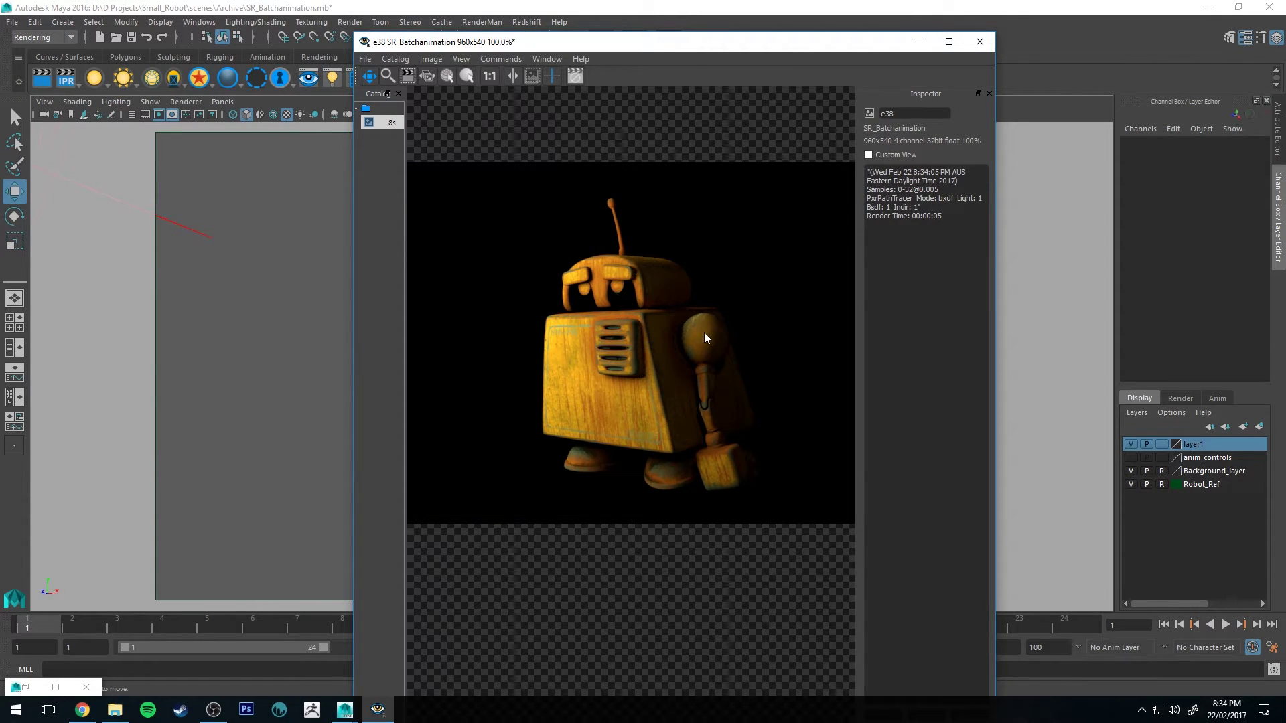
# Step: Zoom out to show the whole robot and read the 00:00:05 render time
pyautogui.scroll(5, 704, 348)
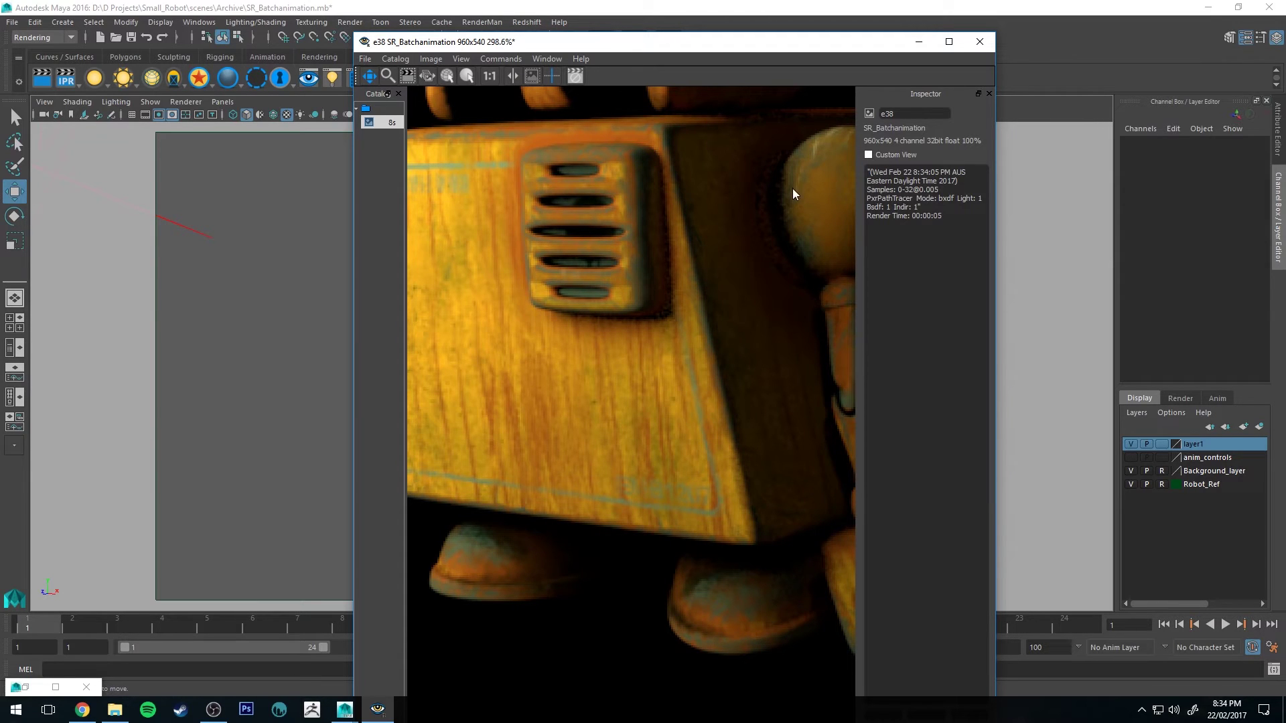
pyautogui.scroll(-4, 685, 251)
pyautogui.scroll(-1, 691, 294)
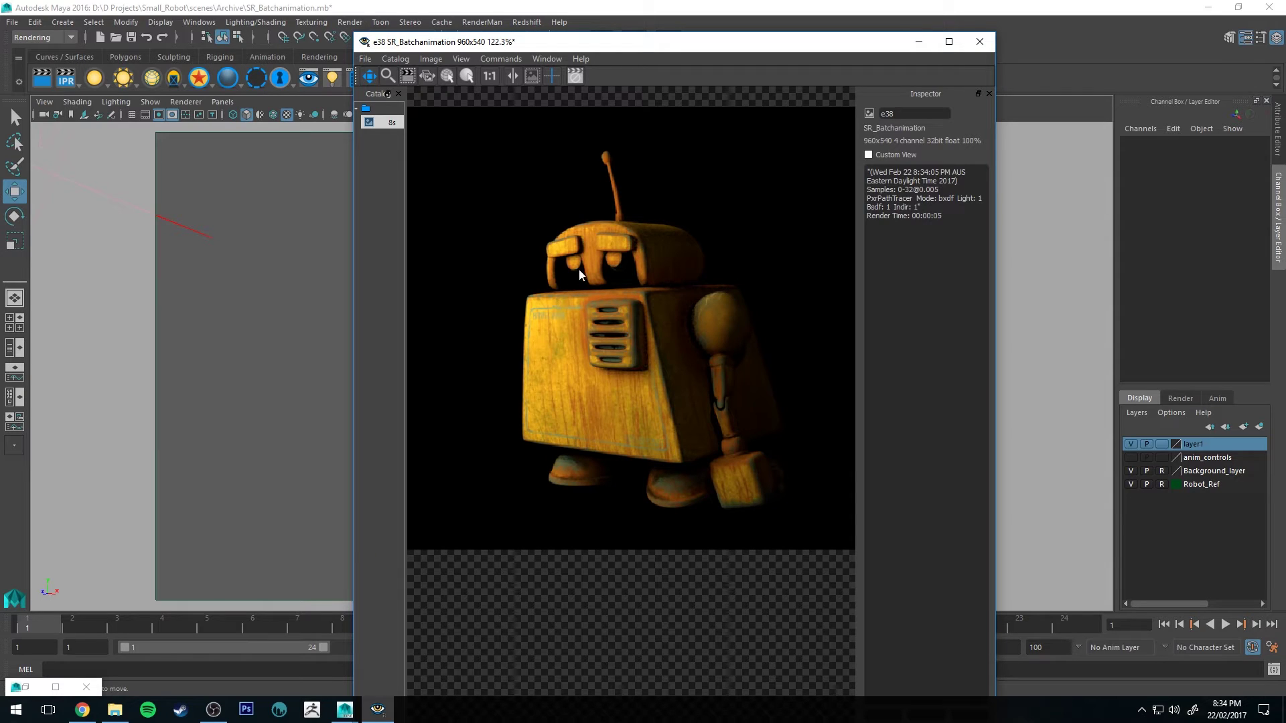
pyautogui.scroll(-1, 656, 267)
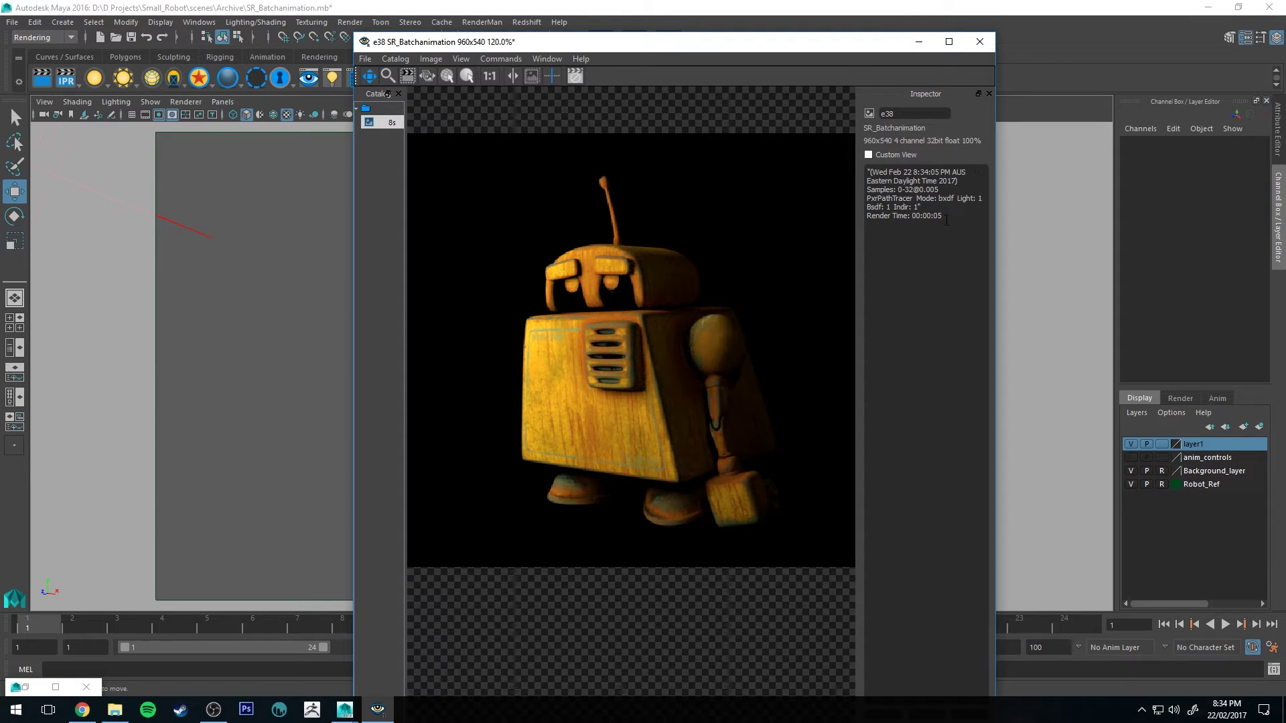
pyautogui.moveTo(946, 220); pyautogui.dragTo(905, 217)
pyautogui.click(536, 204)
# Step: Open and close the render view's Window menu, then move the render window up
pyautogui.click(548, 61)
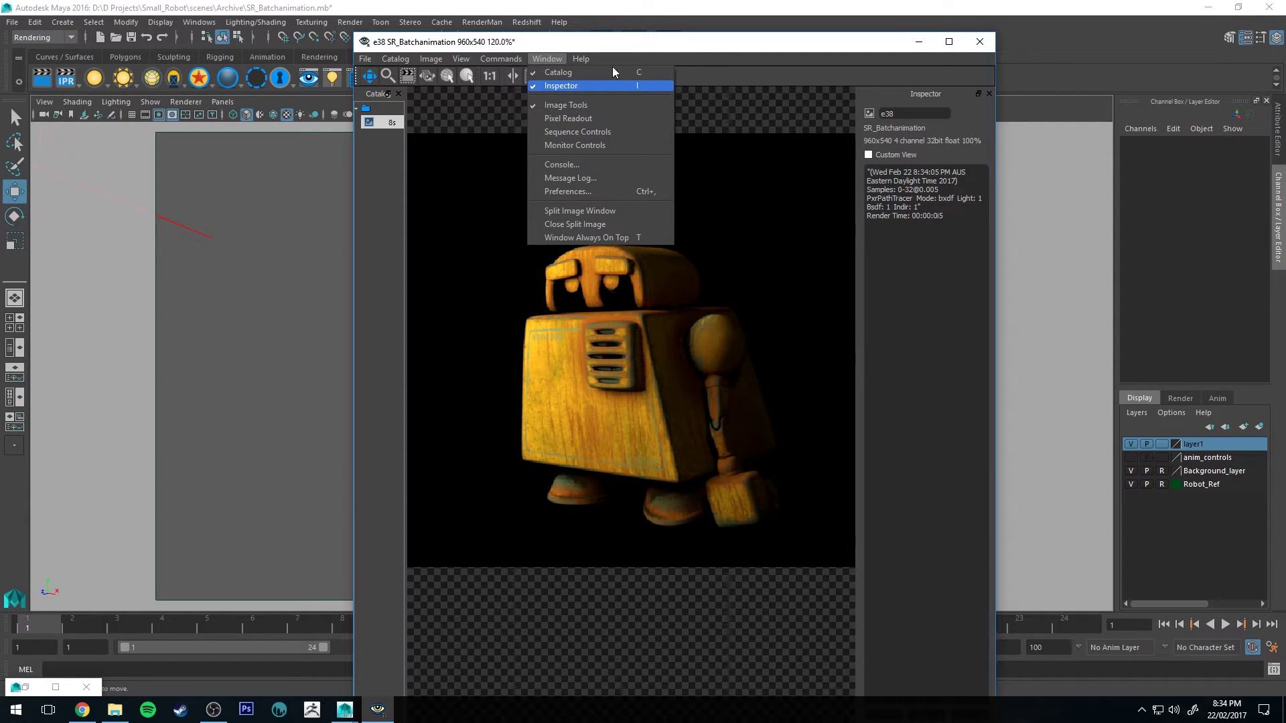
pyautogui.click(677, 69)
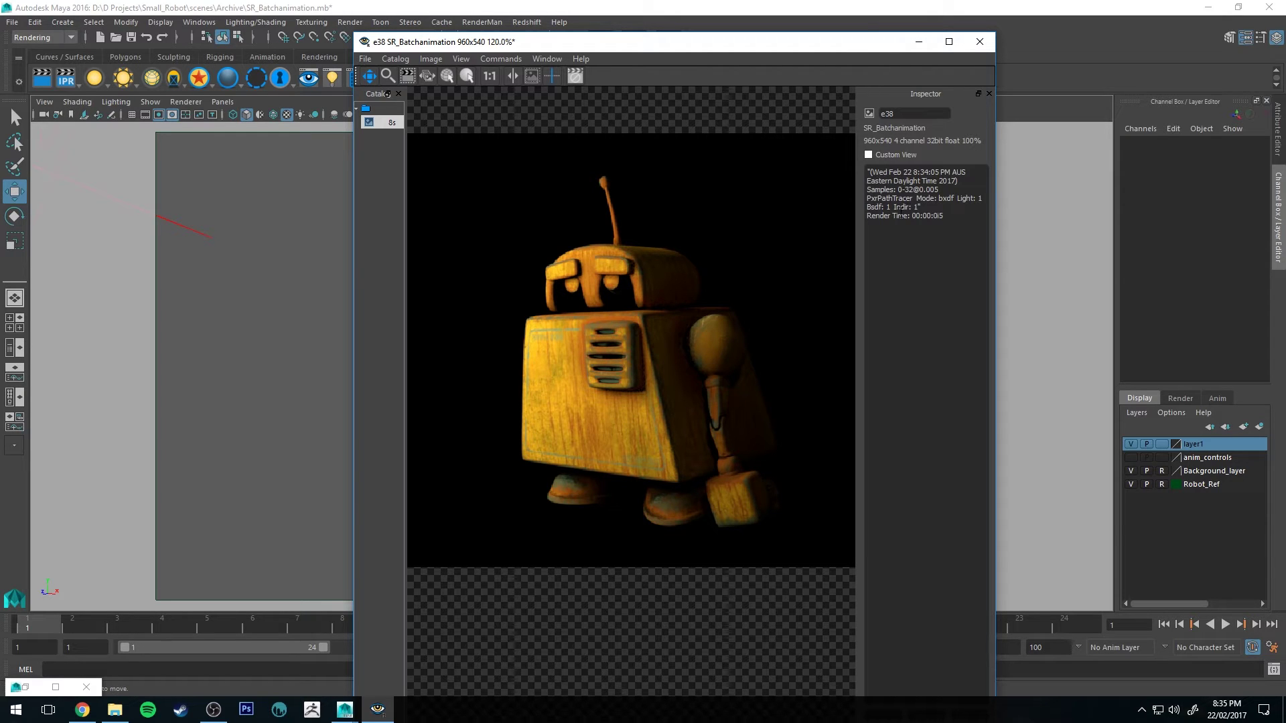
pyautogui.moveTo(881, 44); pyautogui.dragTo(786, 38)
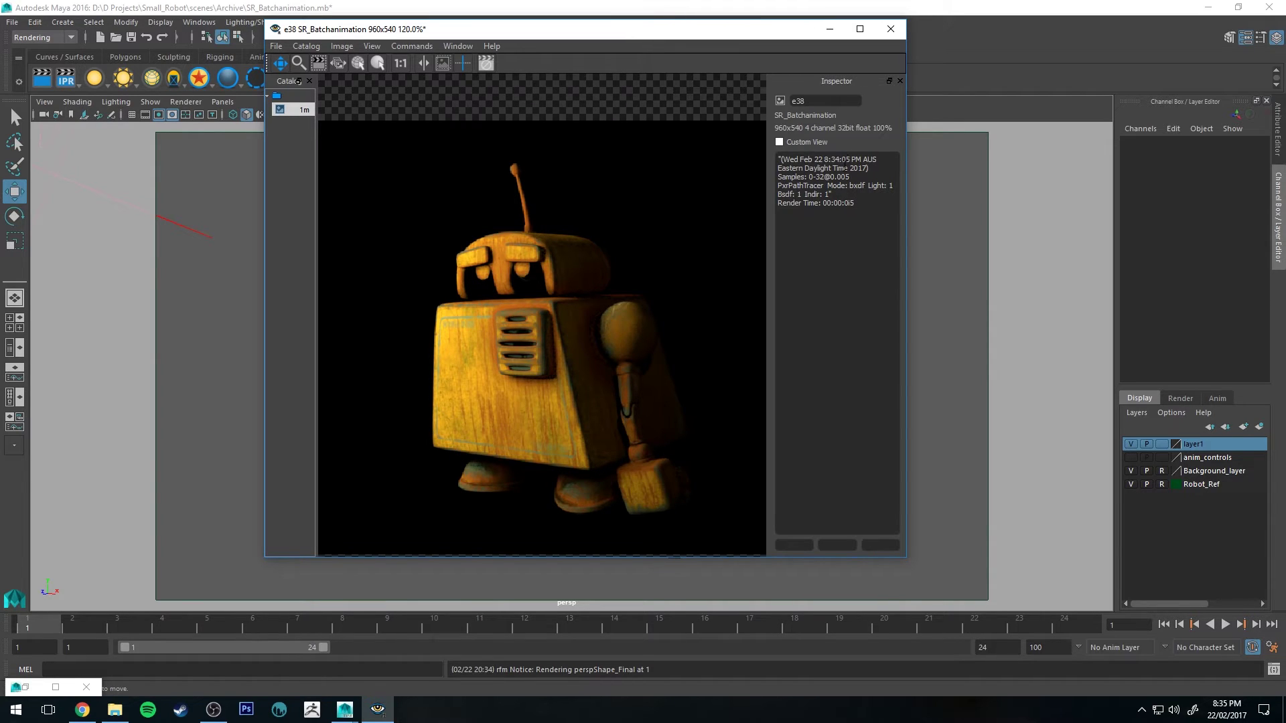
# Step: Hide the render view, run a RenderMan Batch Render, and minimise LocalQueue once done 4/4
pyautogui.click(831, 31)
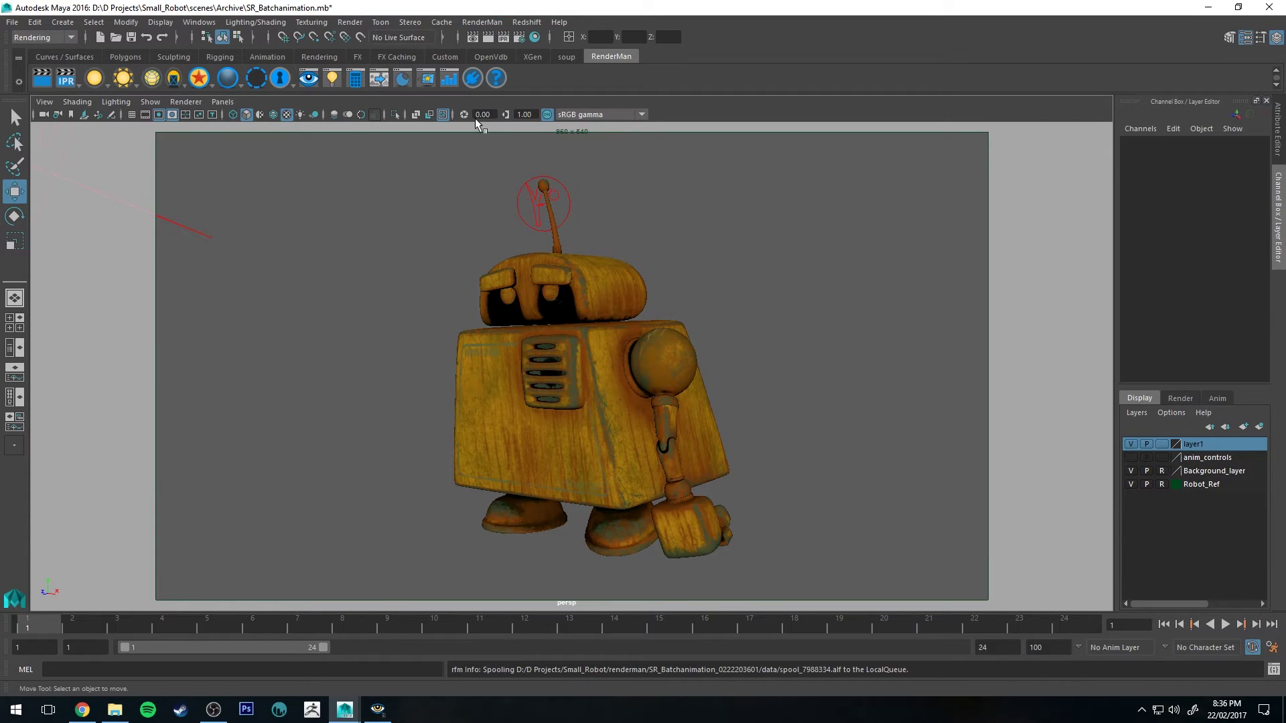
pyautogui.click(484, 21)
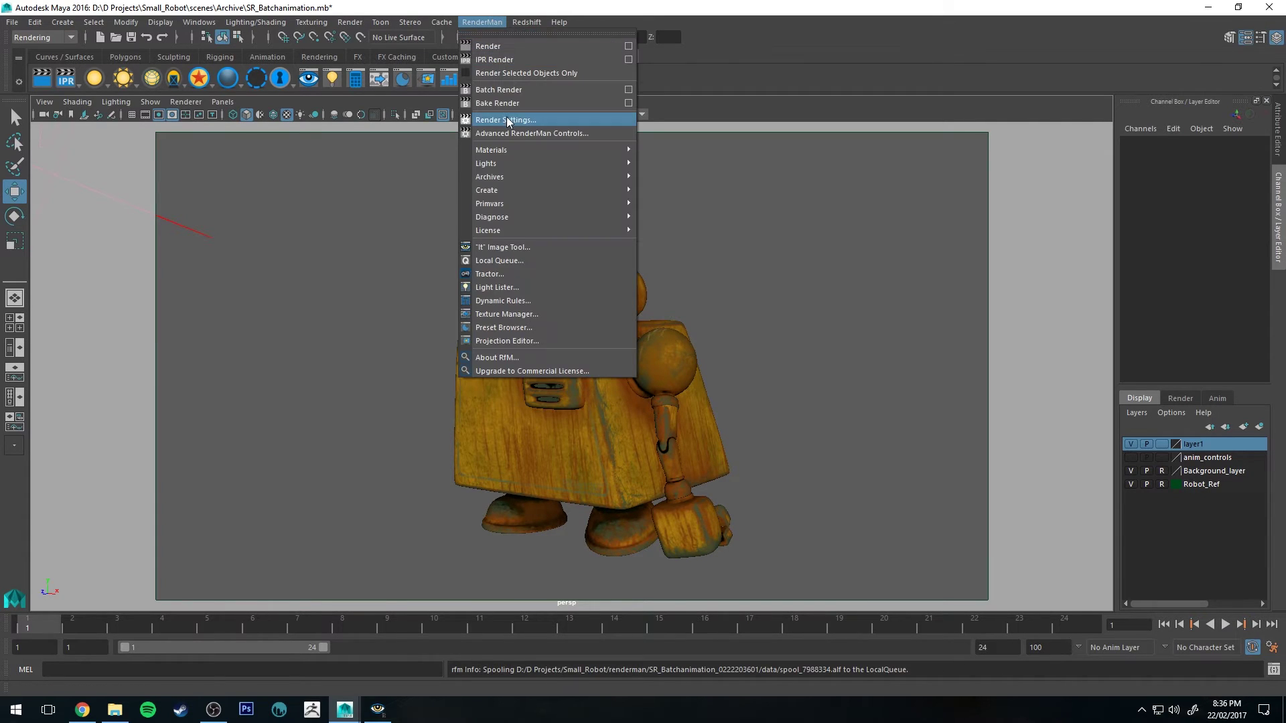
pyautogui.click(535, 90)
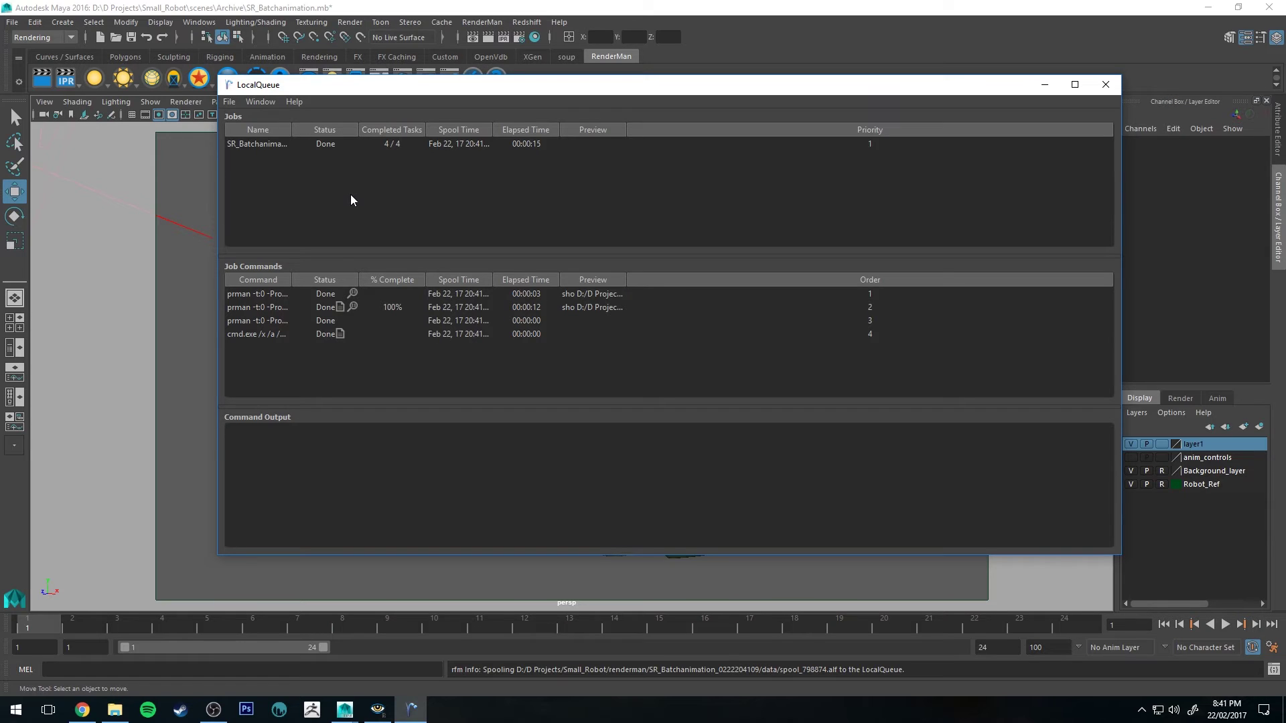
pyautogui.click(1042, 86)
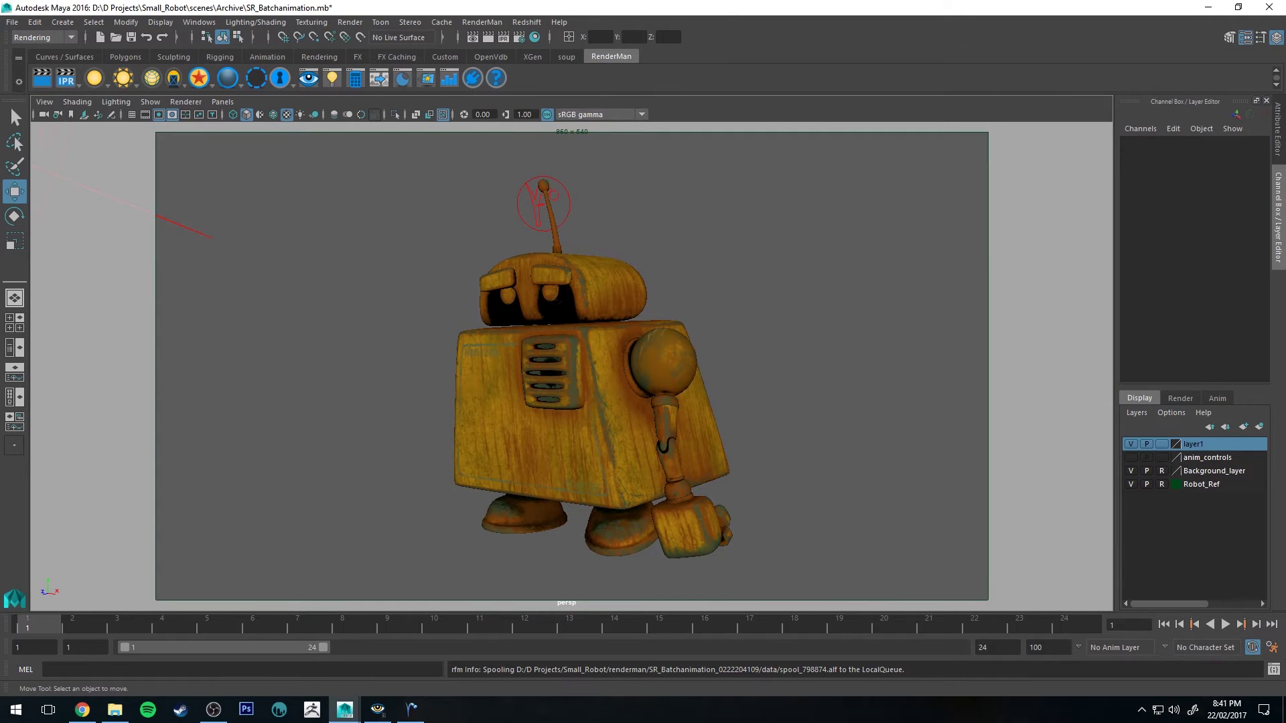
pyautogui.press('super+e')
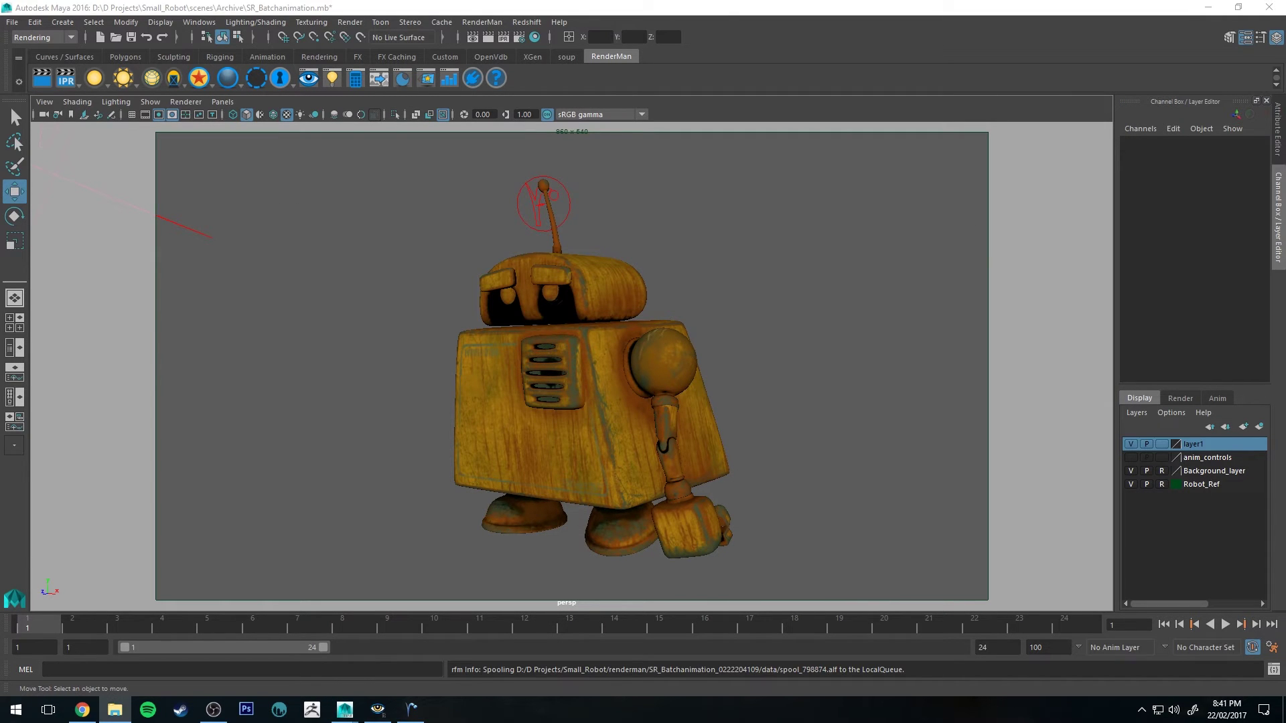
pyautogui.press('super+Up')
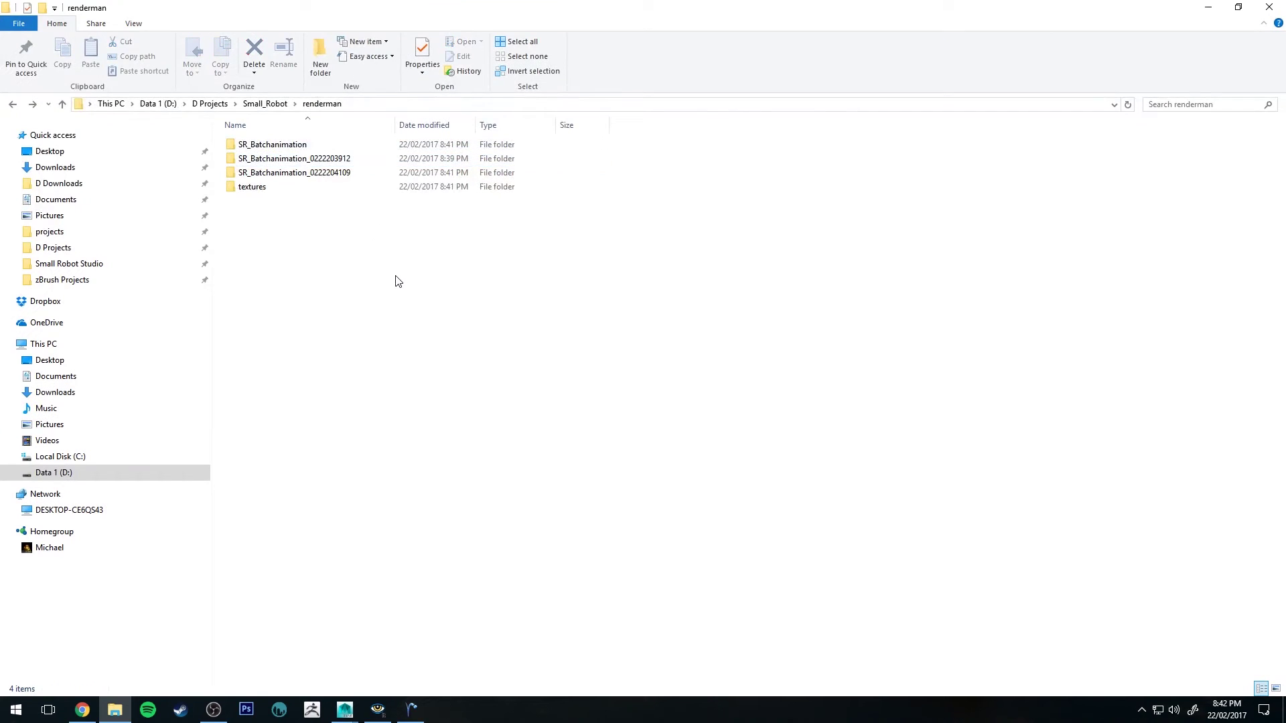
pyautogui.hotkey('alt', 'Up')
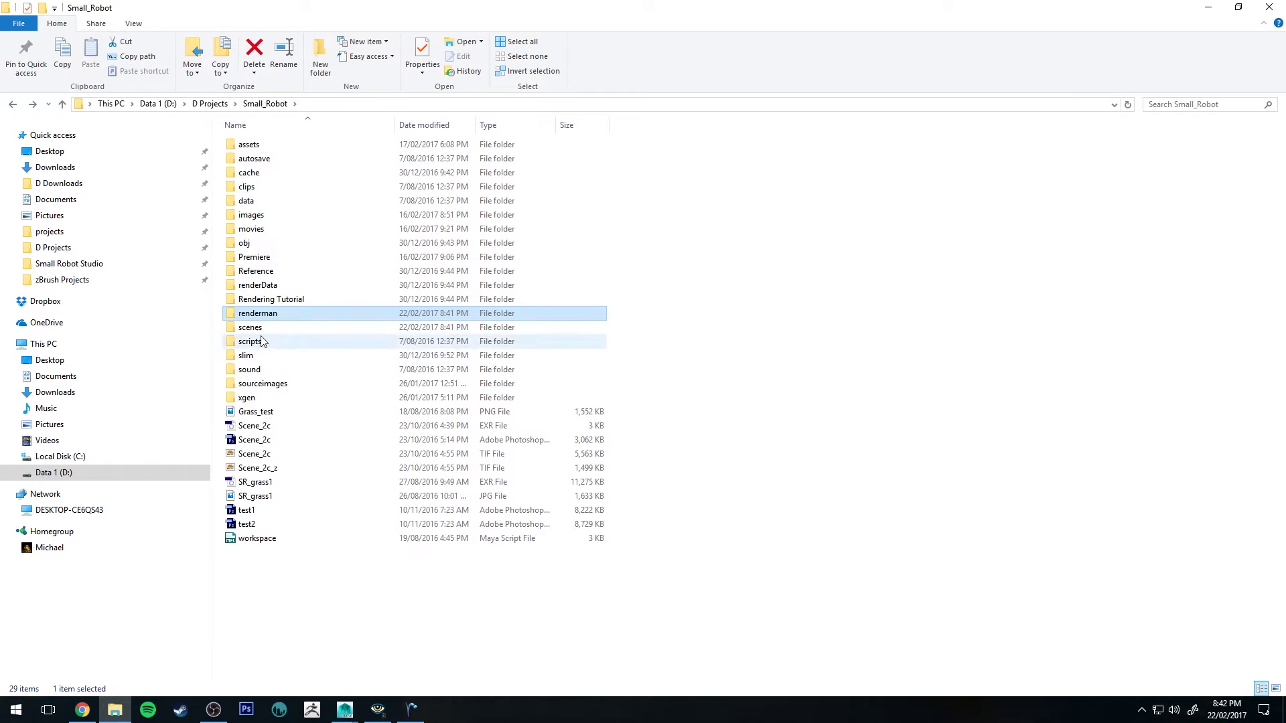
pyautogui.doubleClick(249, 314)
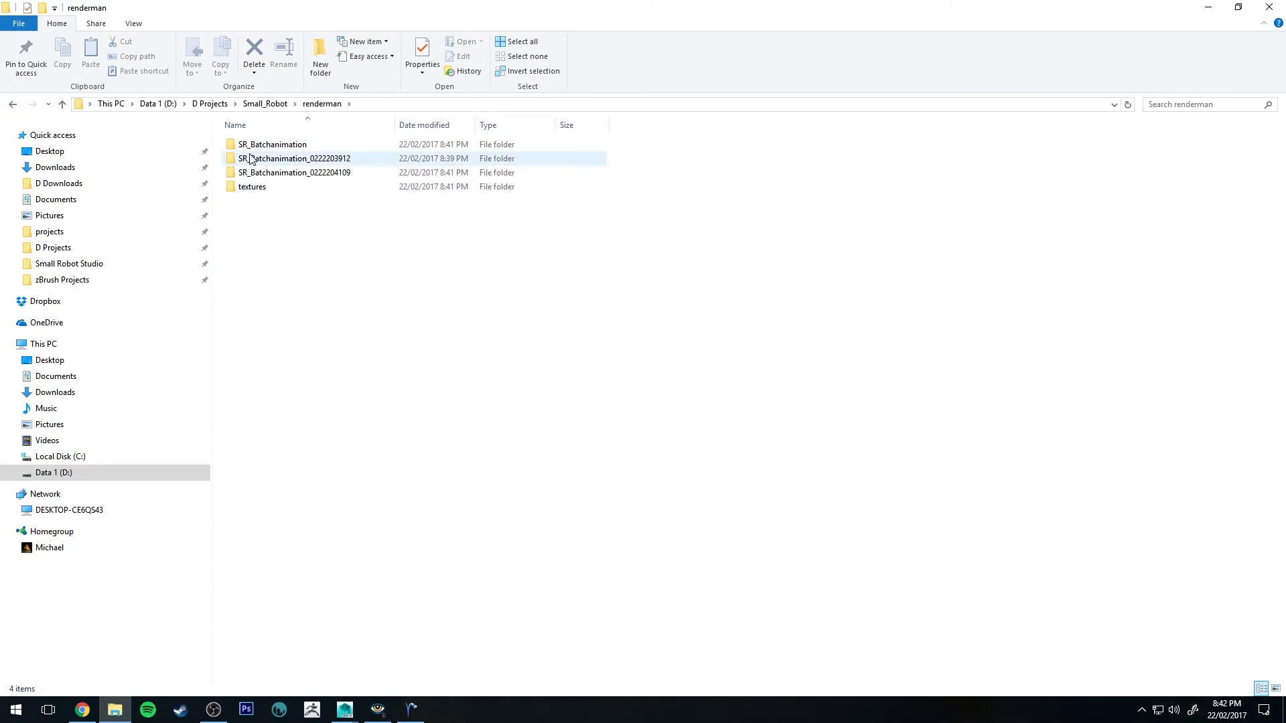
pyautogui.click(260, 175)
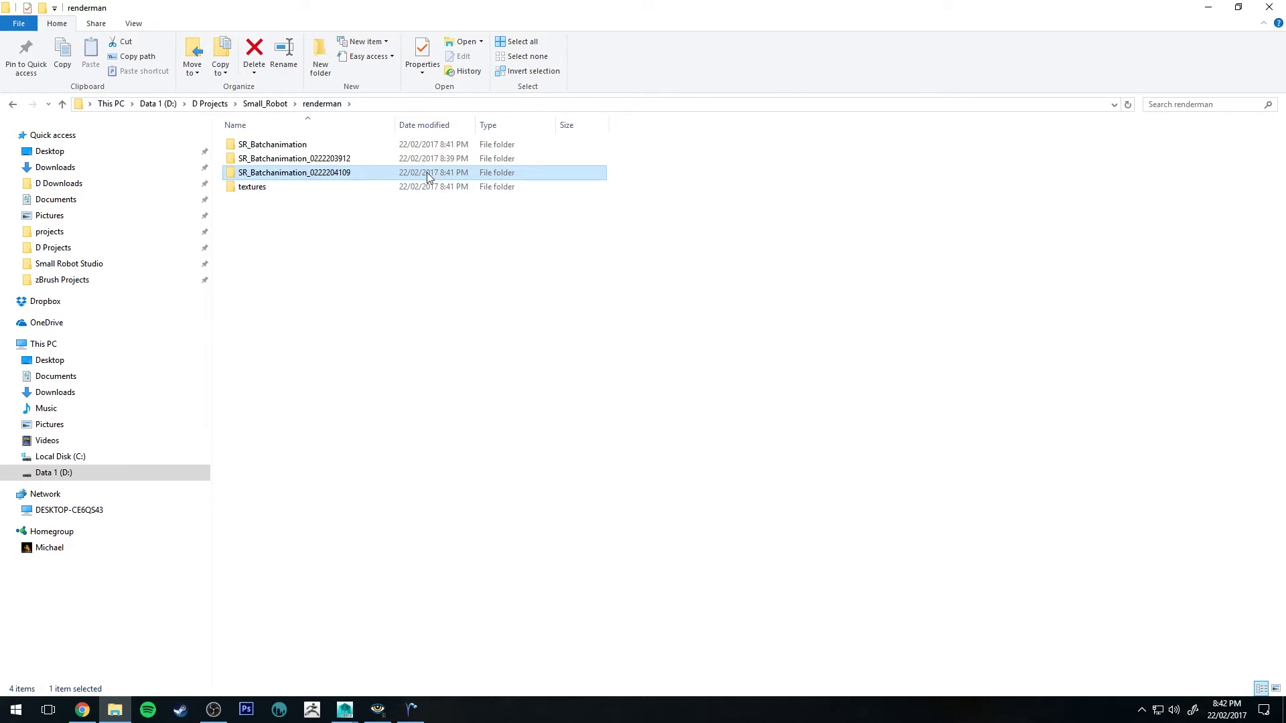
pyautogui.doubleClick(316, 174)
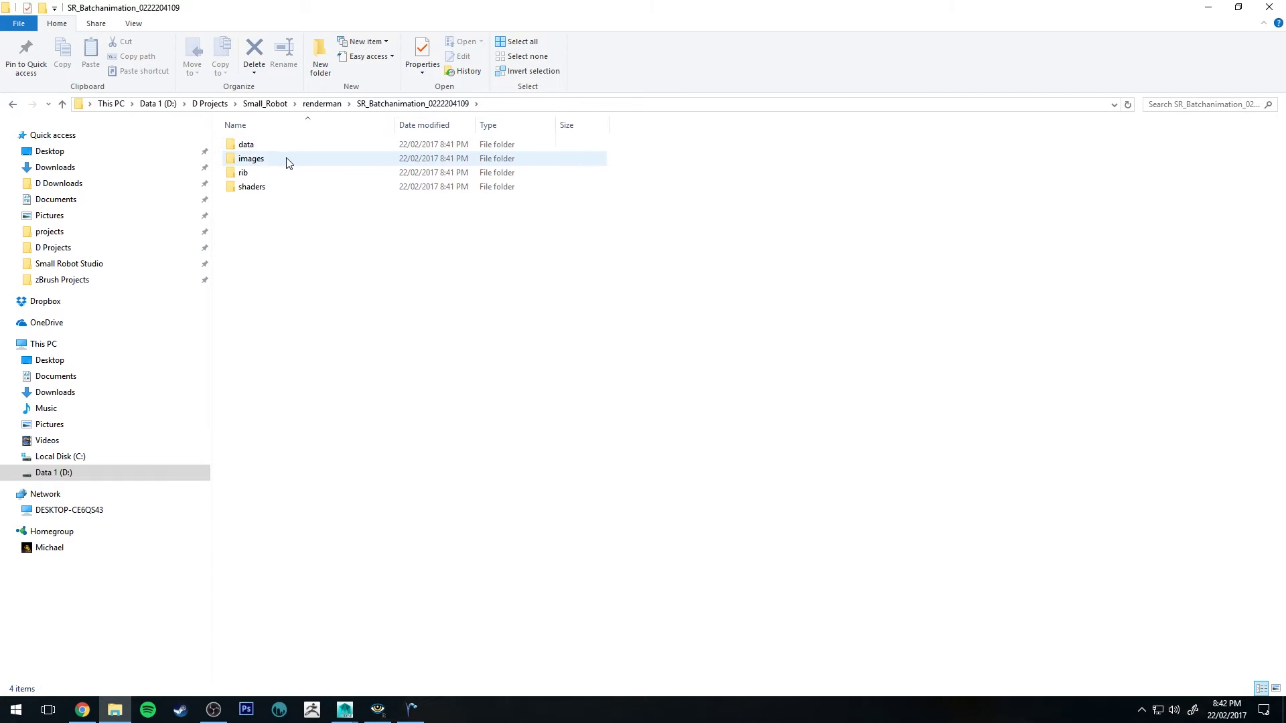
pyautogui.doubleClick(288, 159)
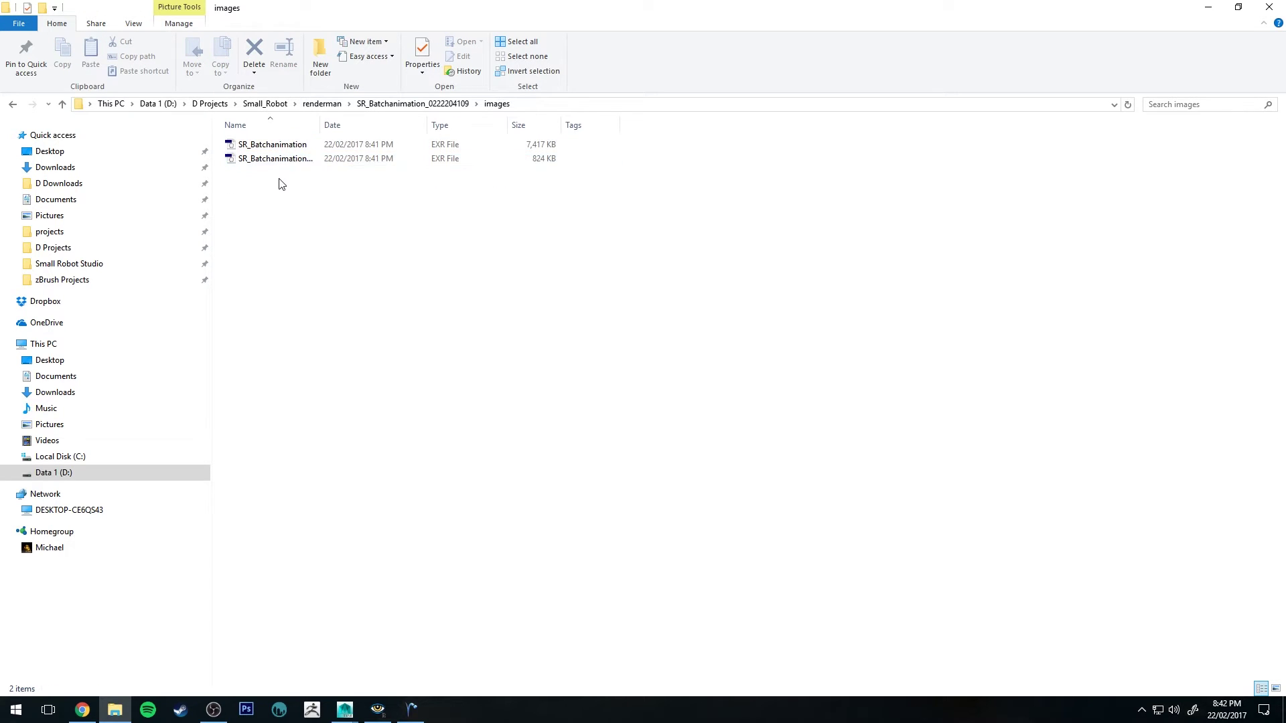
# Step: Select the SR_Batchanimation and SR_Batchanimation_filtered EXRs and open both in Photoshop
pyautogui.click(286, 147)
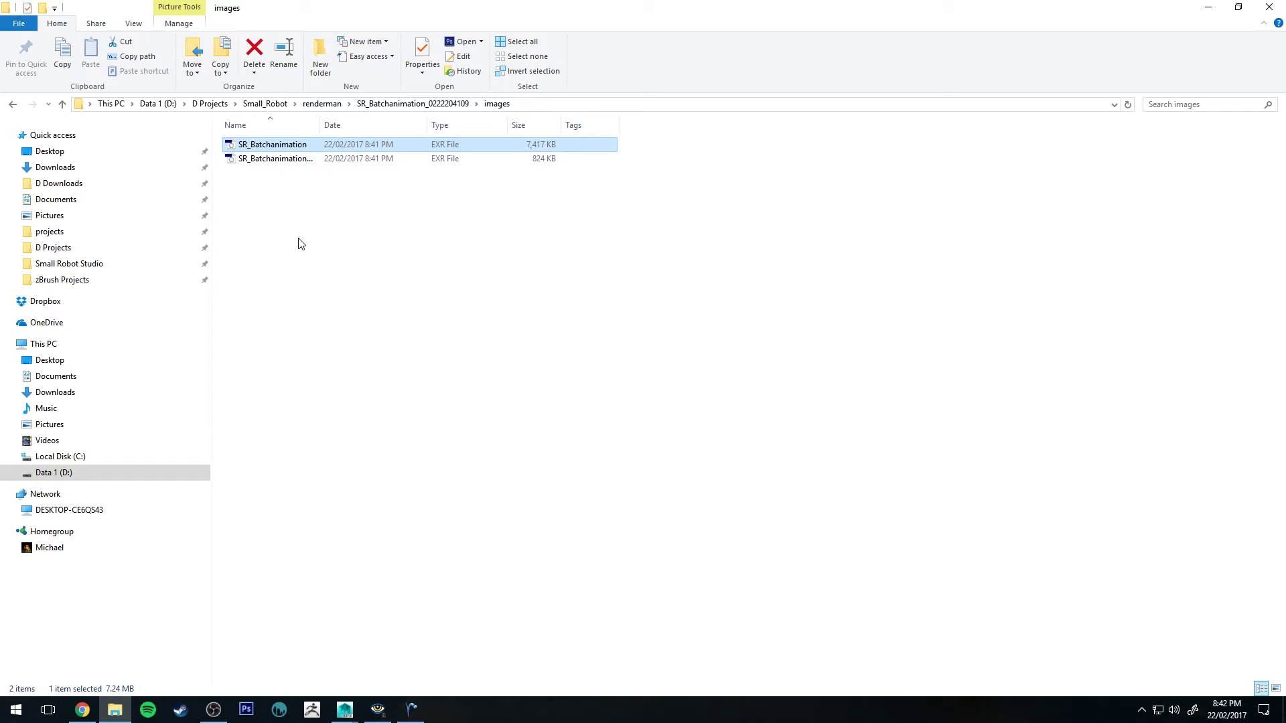
pyautogui.moveTo(320, 126); pyautogui.dragTo(391, 125)
pyautogui.click(320, 160)
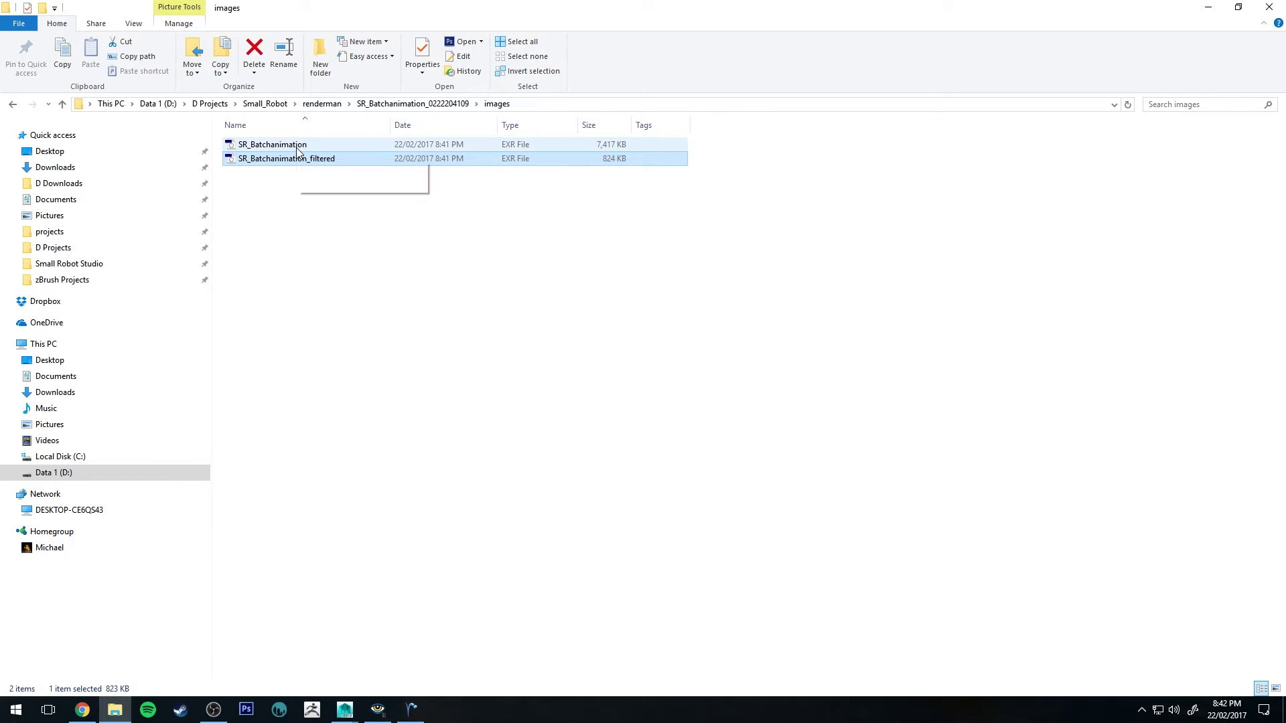
pyautogui.click(297, 147)
pyautogui.keyDown('shift'); pyautogui.click(298, 161); pyautogui.keyUp('shift')
pyautogui.press('Return')
pyautogui.press('Return')
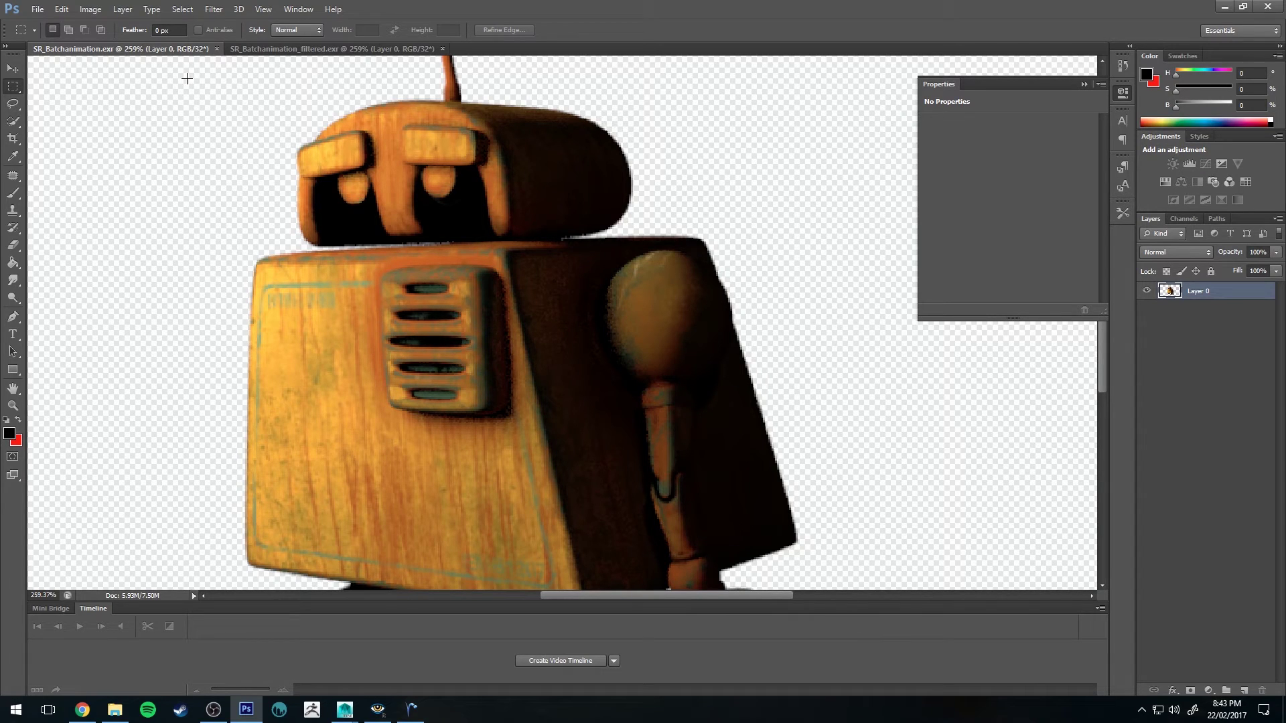
# Step: Pick the Move tool and switch to the SR_Batchanimation_filtered.exr document
pyautogui.press('v')
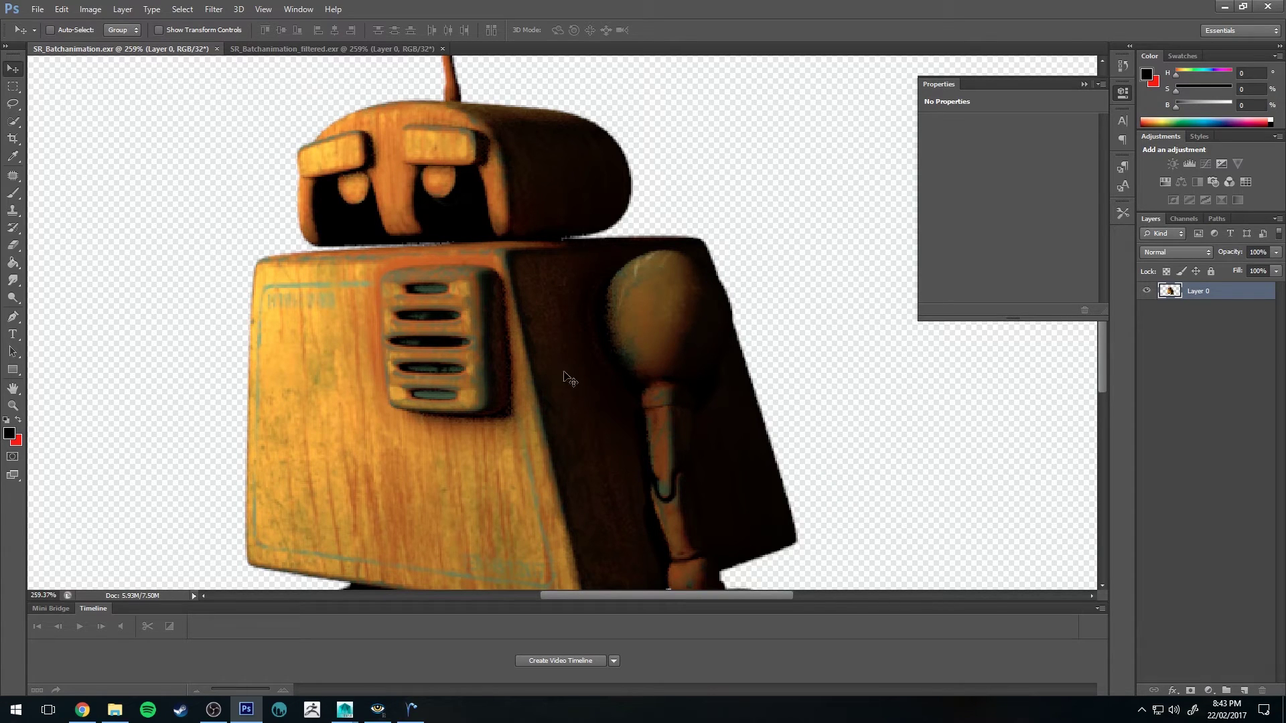
pyautogui.click(293, 49)
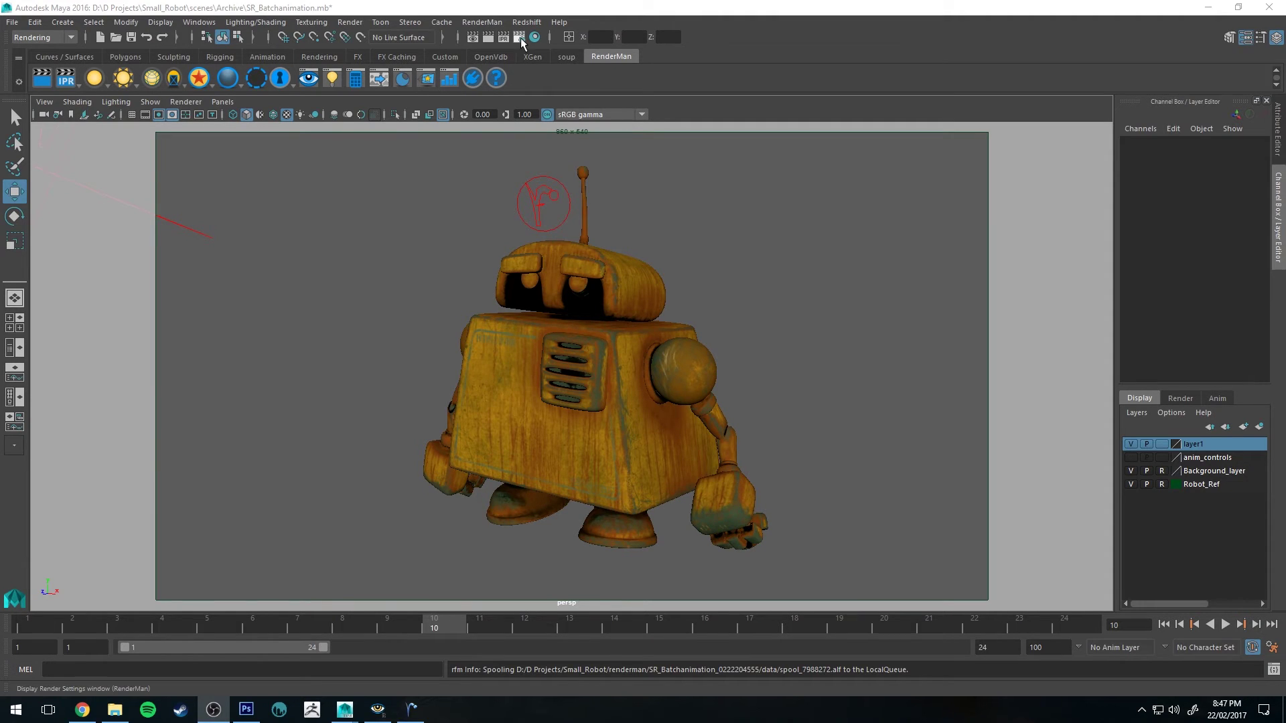
# Step: Return to frame 1 and review the Common tab's JPEG output, frames 1–10 and HD 540 size
pyautogui.click(30, 624)
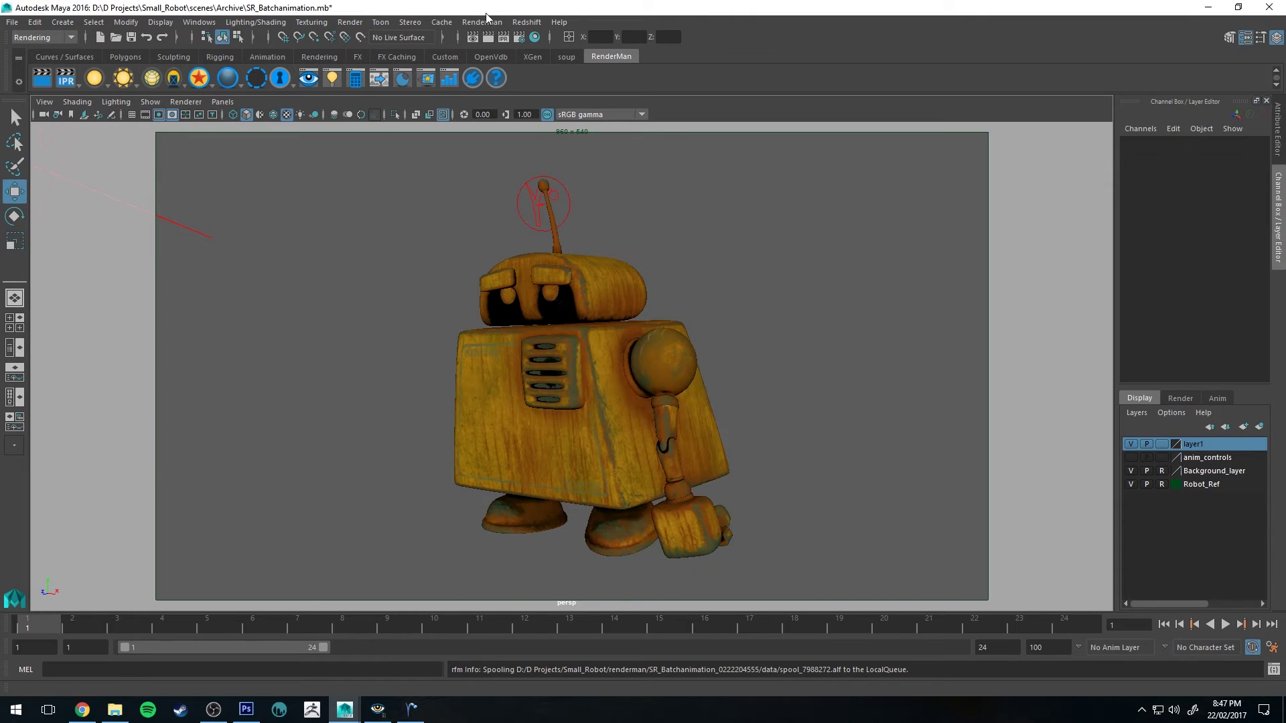
pyautogui.click(520, 36)
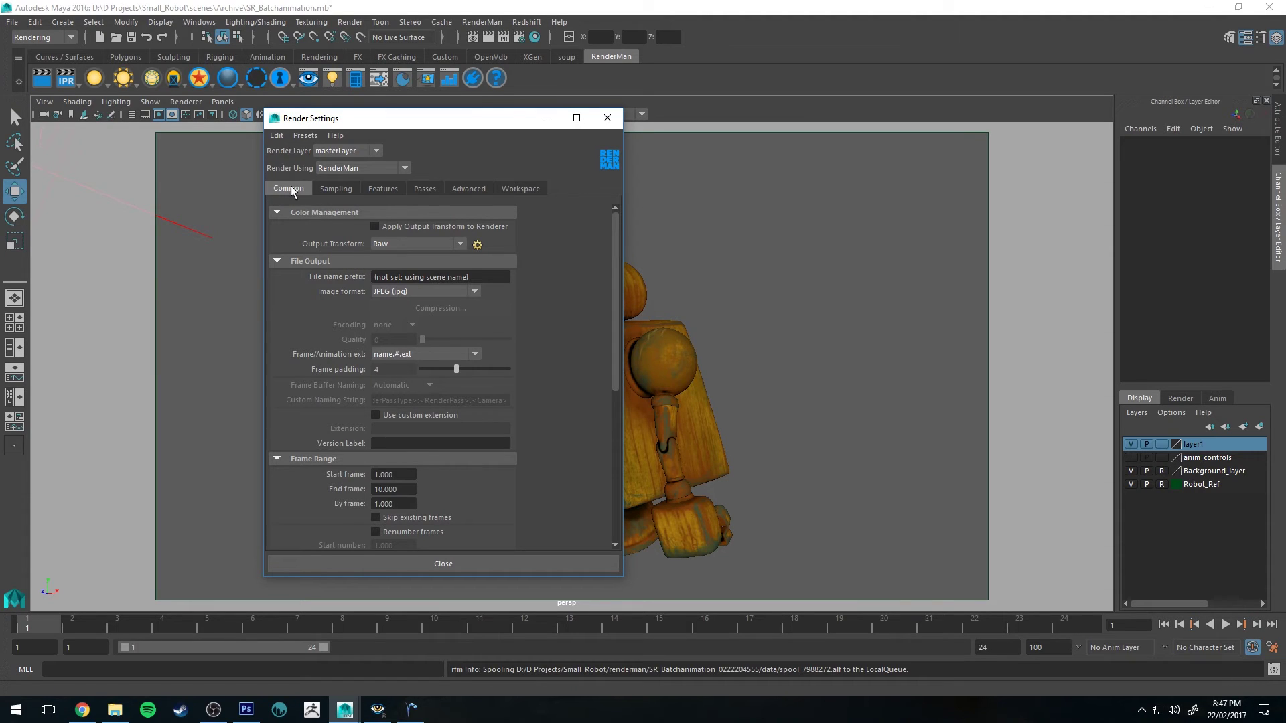
pyautogui.scroll(-6, 335, 325)
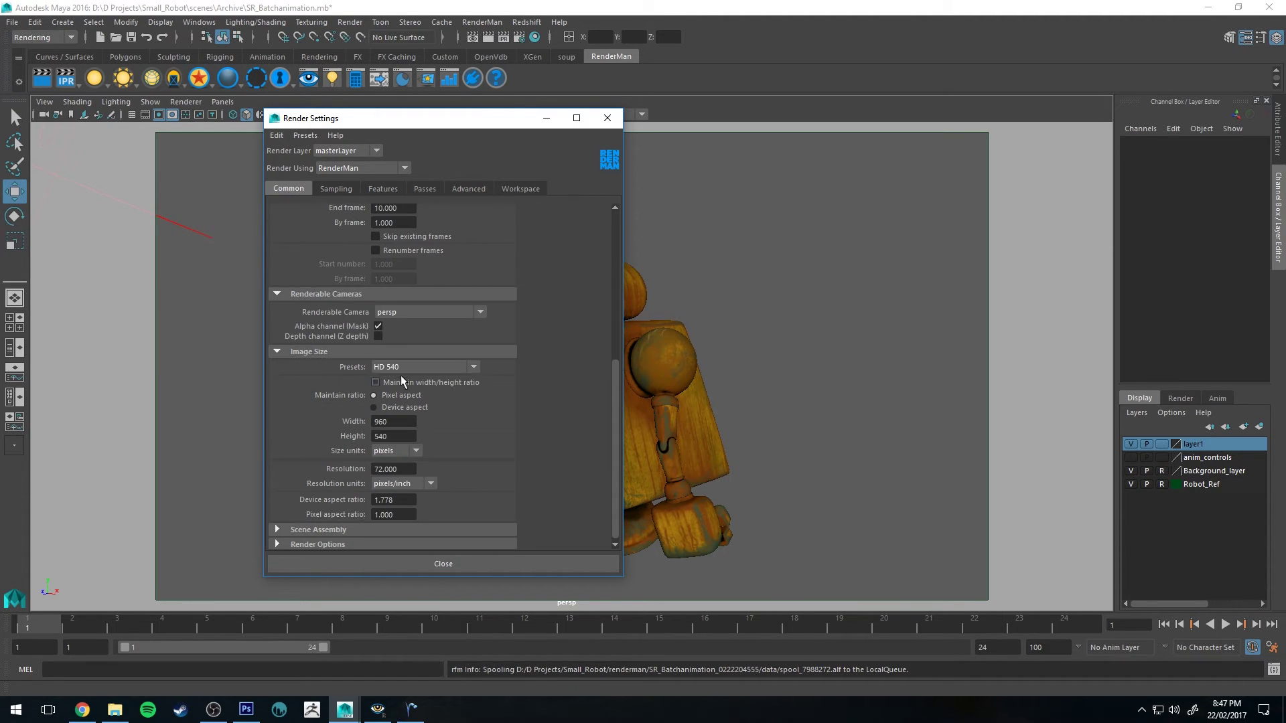
pyautogui.scroll(6, 322, 341)
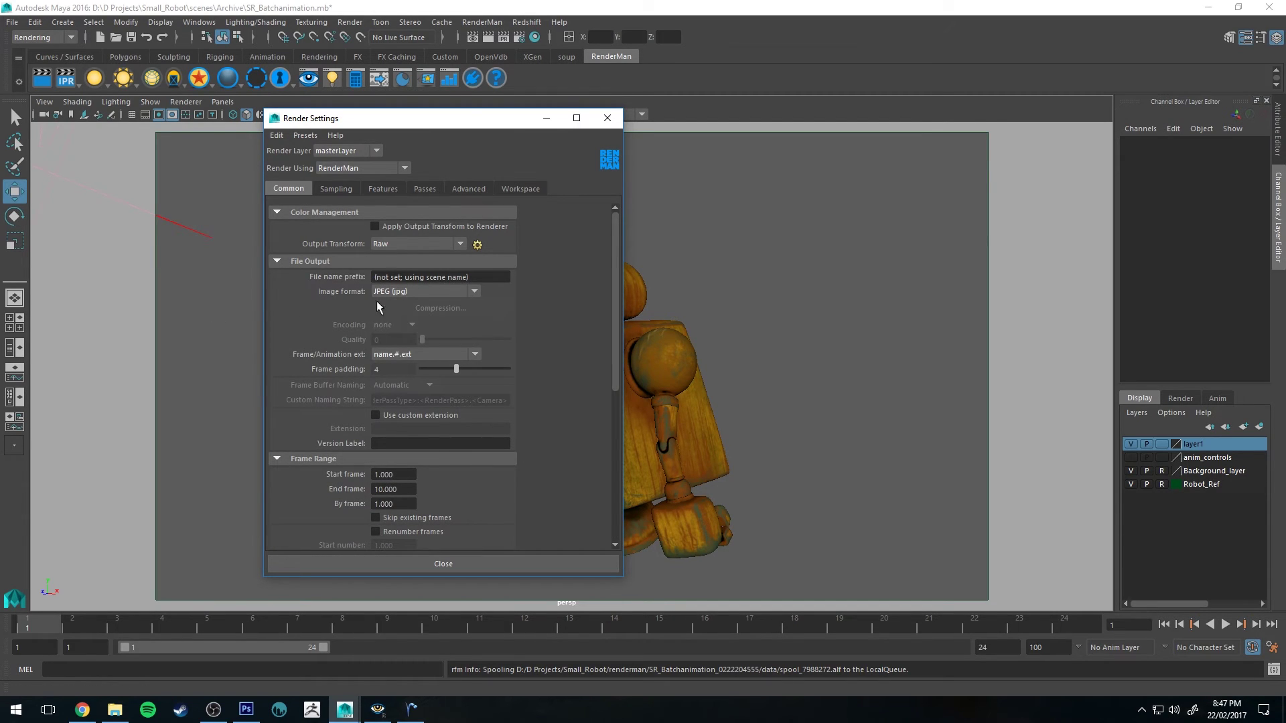
pyautogui.scroll(-2, 337, 328)
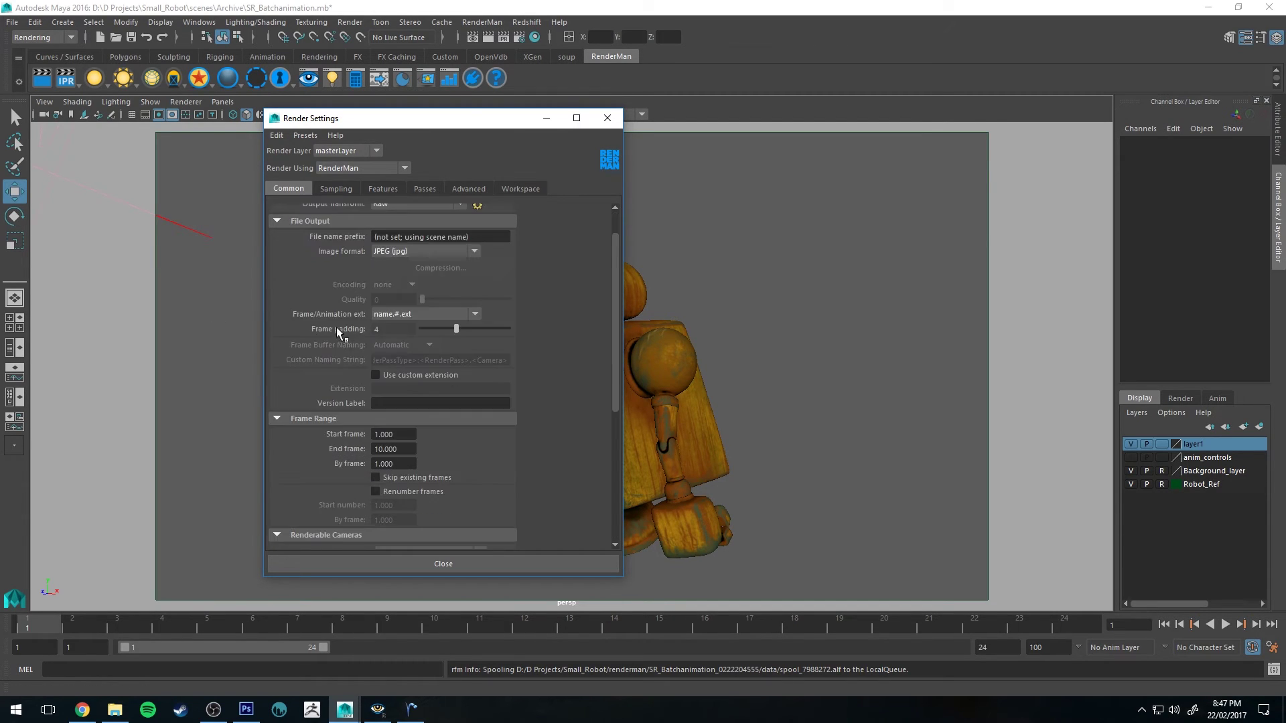
# Step: Change Frame/Animation ext from name (Single Frame) to name.#.ext so frames render as a numbered sequence
pyautogui.click(387, 315)
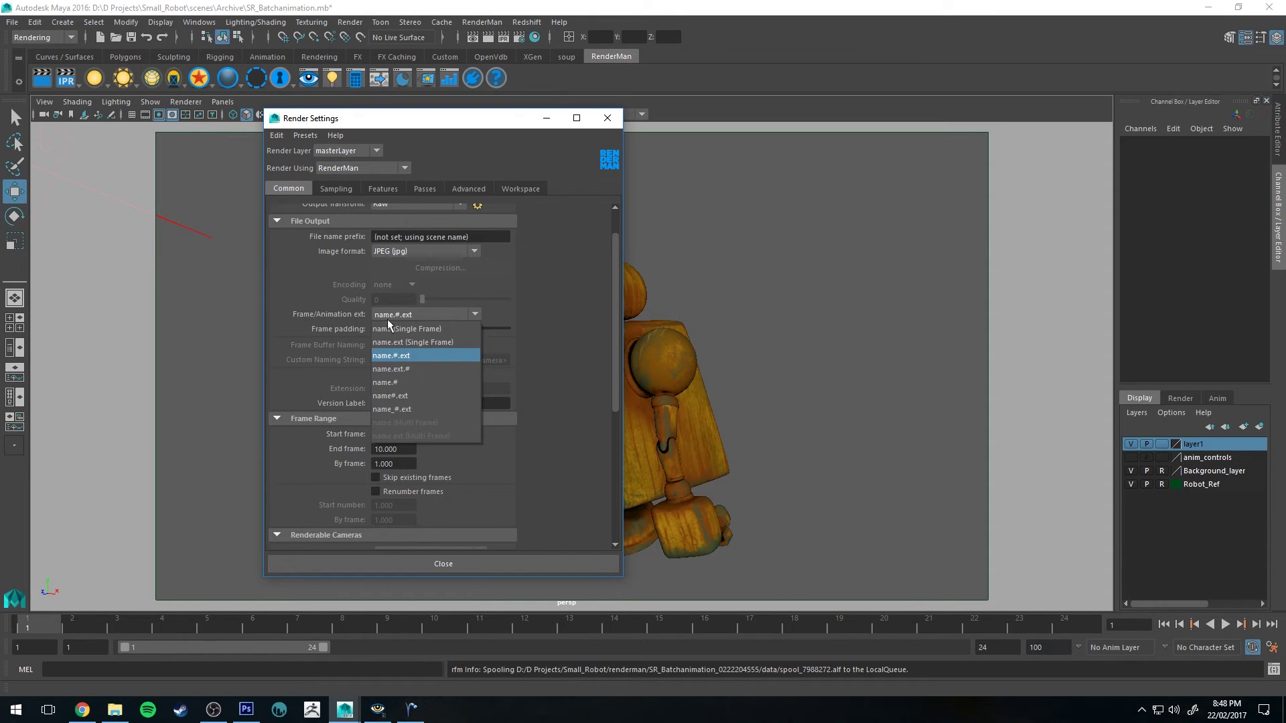
pyautogui.click(395, 328)
pyautogui.click(393, 316)
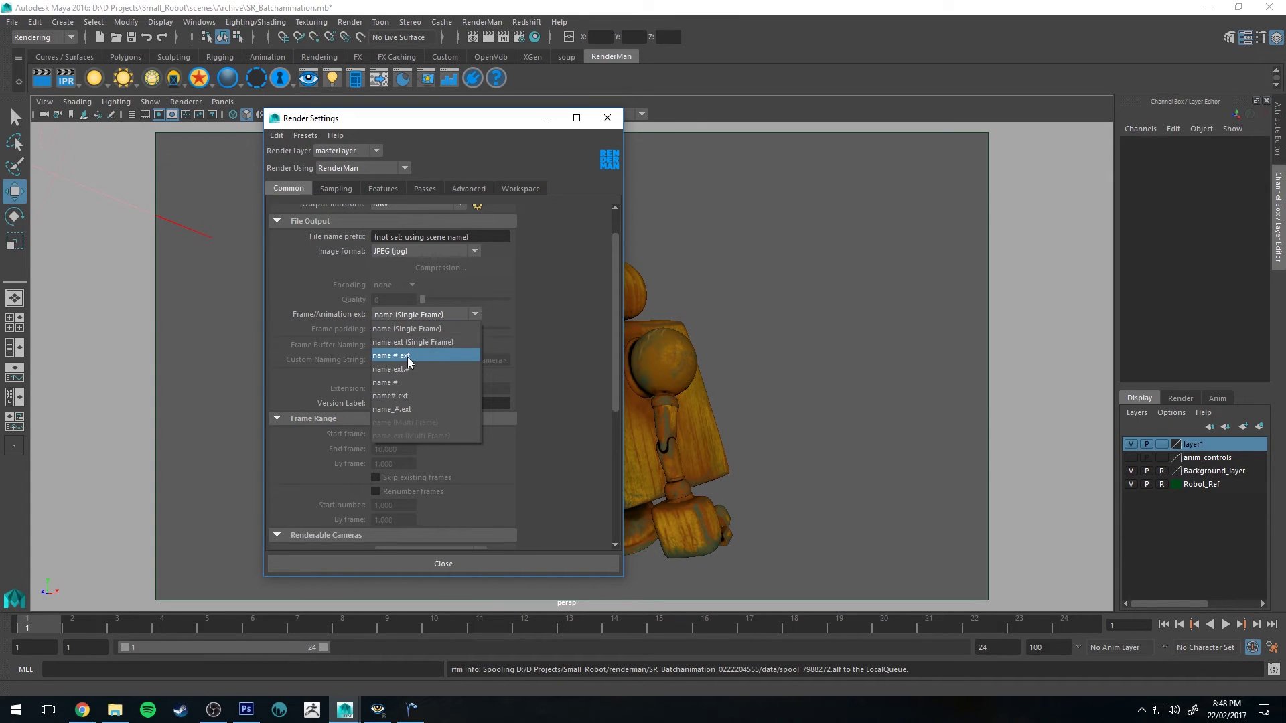
pyautogui.click(407, 356)
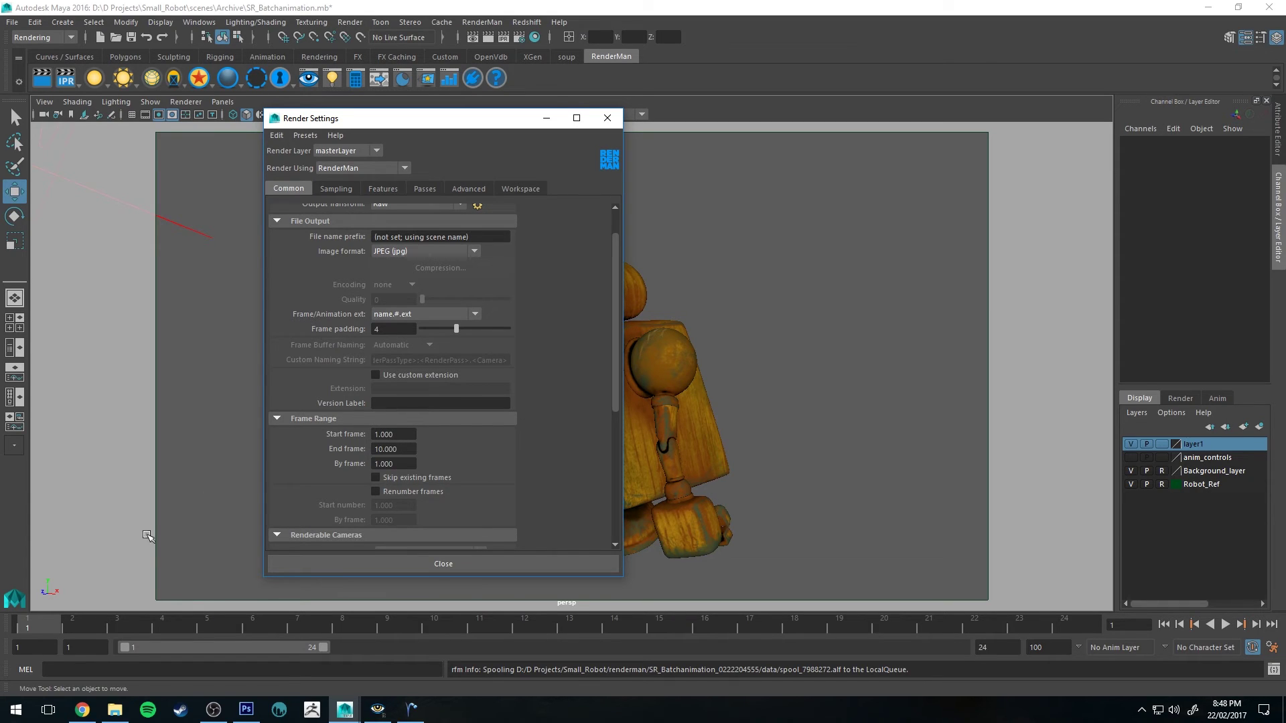
# Step: Set the render End frame to 24
pyautogui.click(401, 449)
pyautogui.write('24')
pyautogui.press('Return')
pyautogui.scroll(-3, 328, 295)
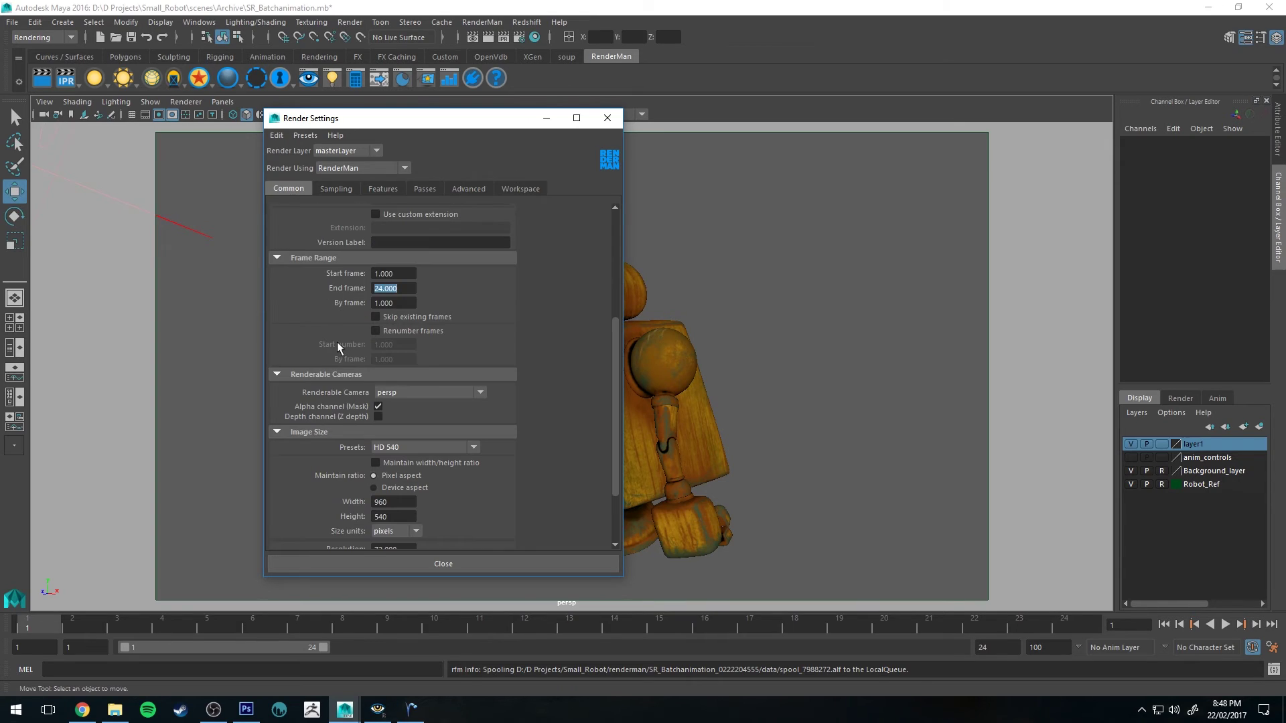
# Step: Keep persp as the renderable camera, move the Render Settings window aside, and open the RenderMan menu
pyautogui.click(402, 392)
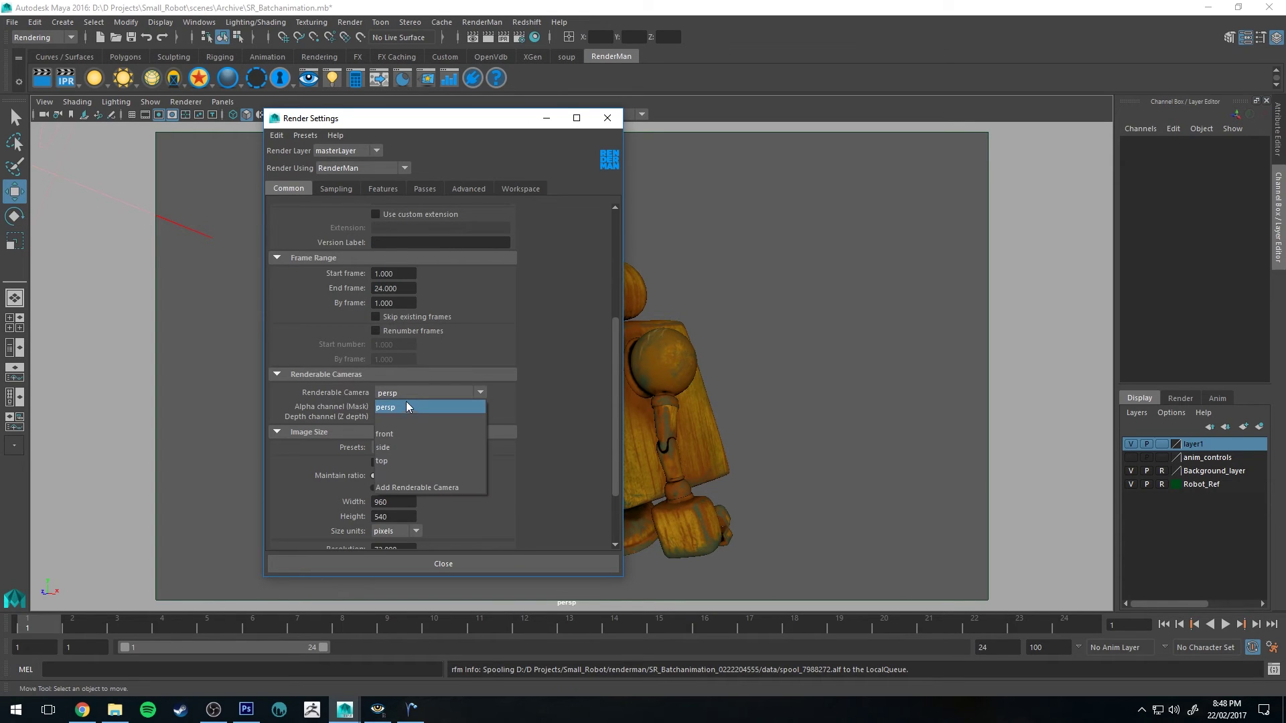
pyautogui.click(387, 408)
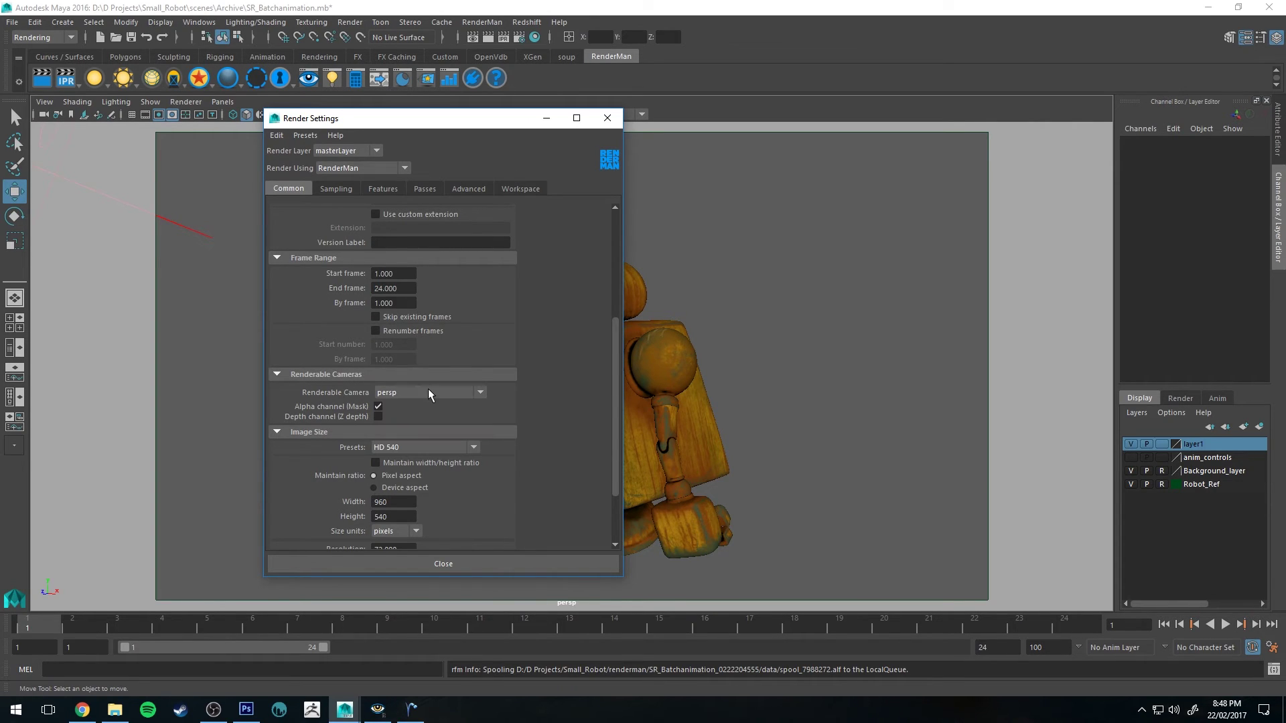
pyautogui.click(428, 391)
pyautogui.click(423, 405)
pyautogui.scroll(5, 551, 369)
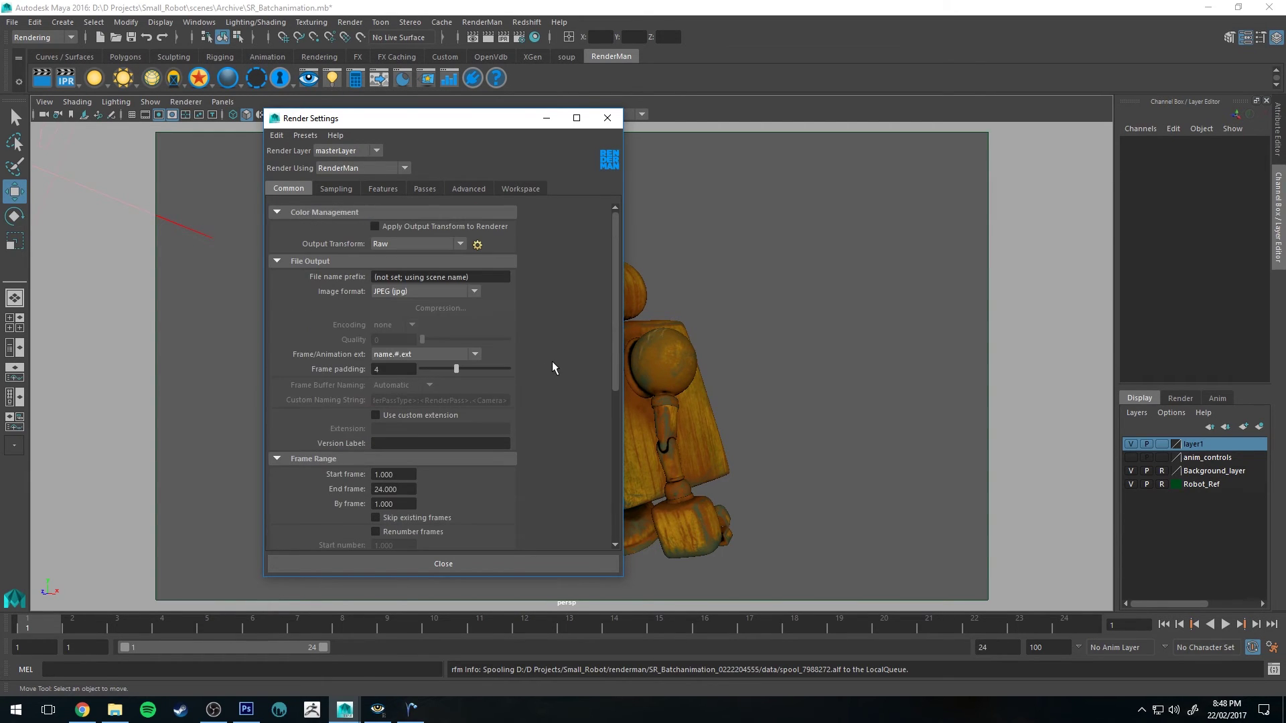
pyautogui.moveTo(488, 125); pyautogui.dragTo(475, 145)
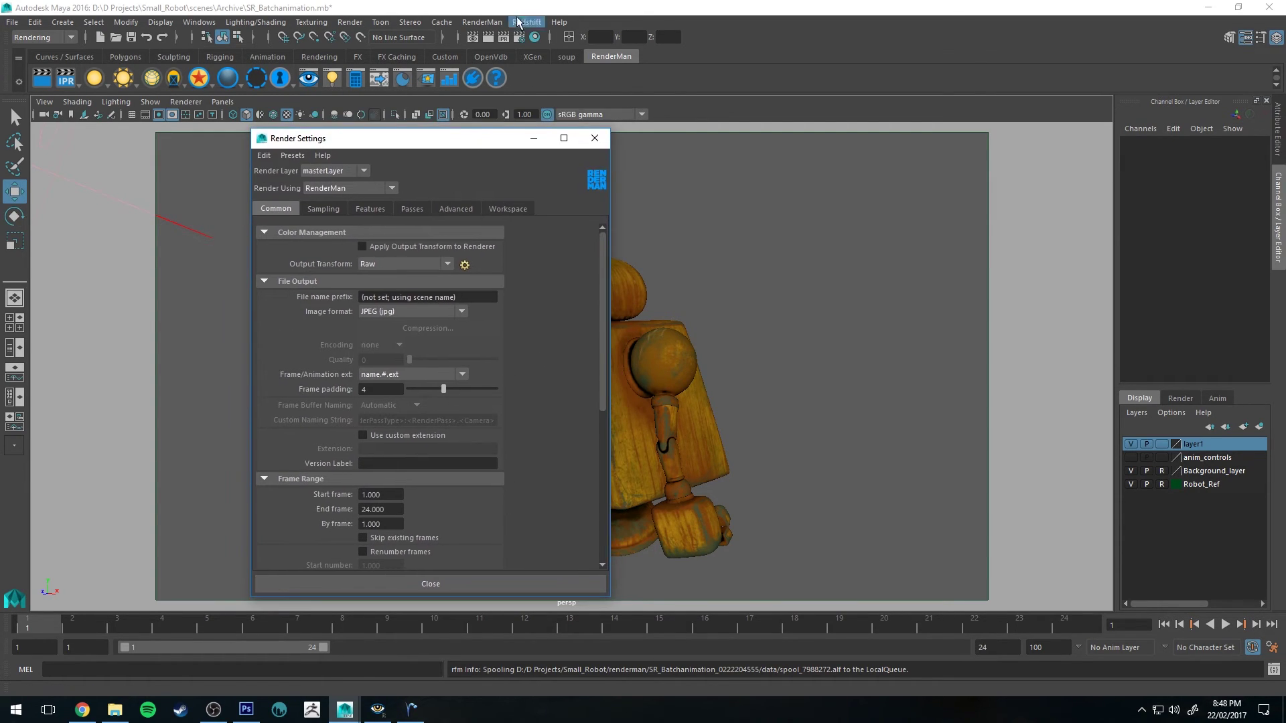
pyautogui.click(484, 23)
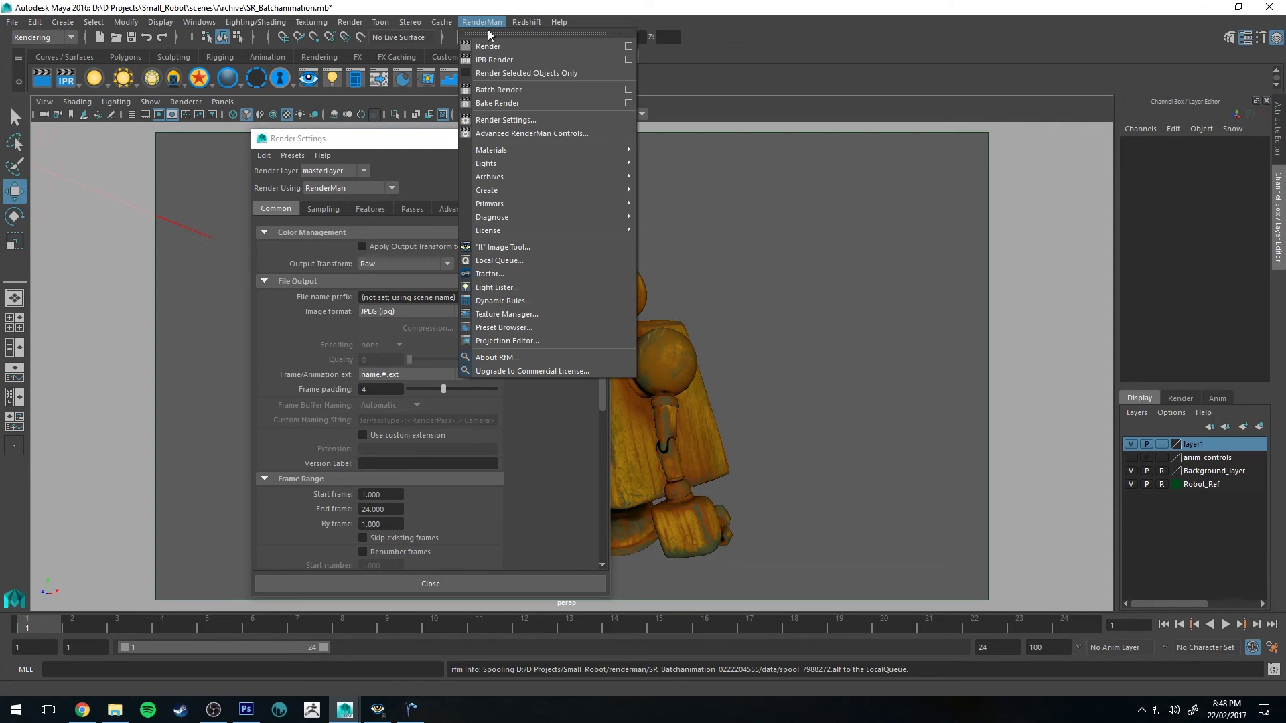
# Step: Start a RenderMan batch render, review the new LocalQueue job's commands, then switch to Photoshop
pyautogui.click(494, 90)
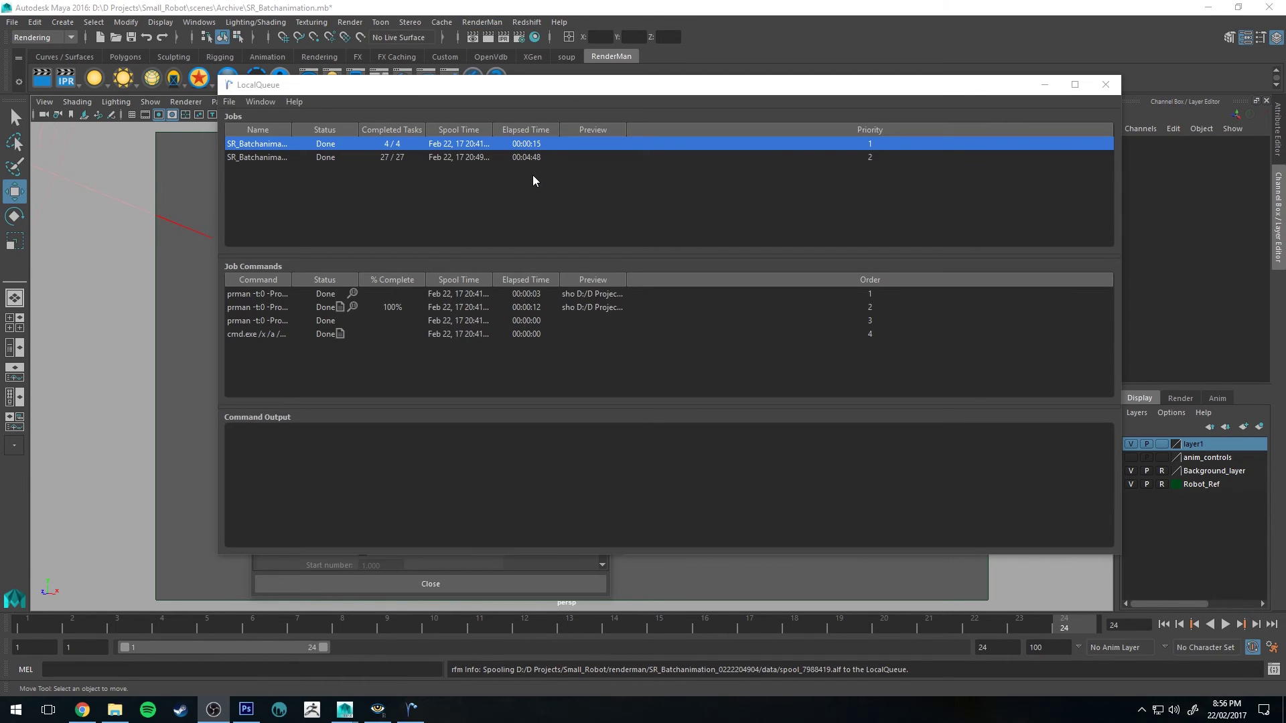
pyautogui.click(519, 159)
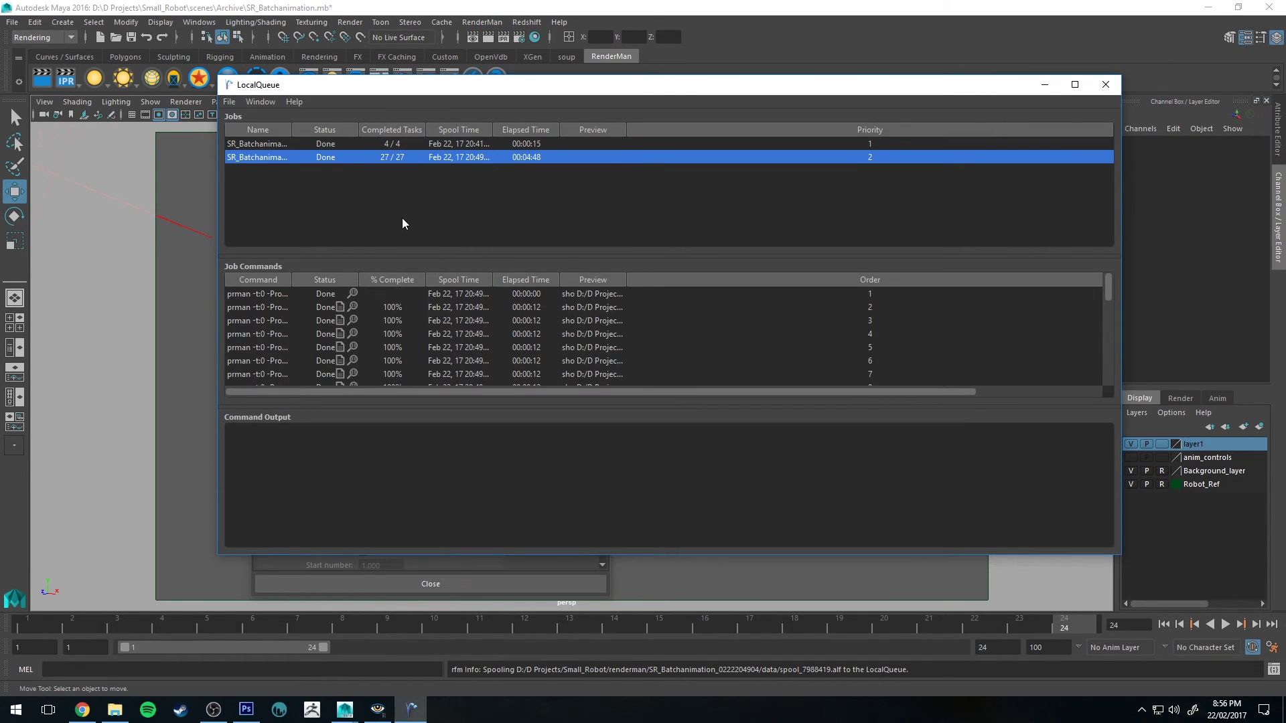
pyautogui.click(528, 159)
pyautogui.click(246, 709)
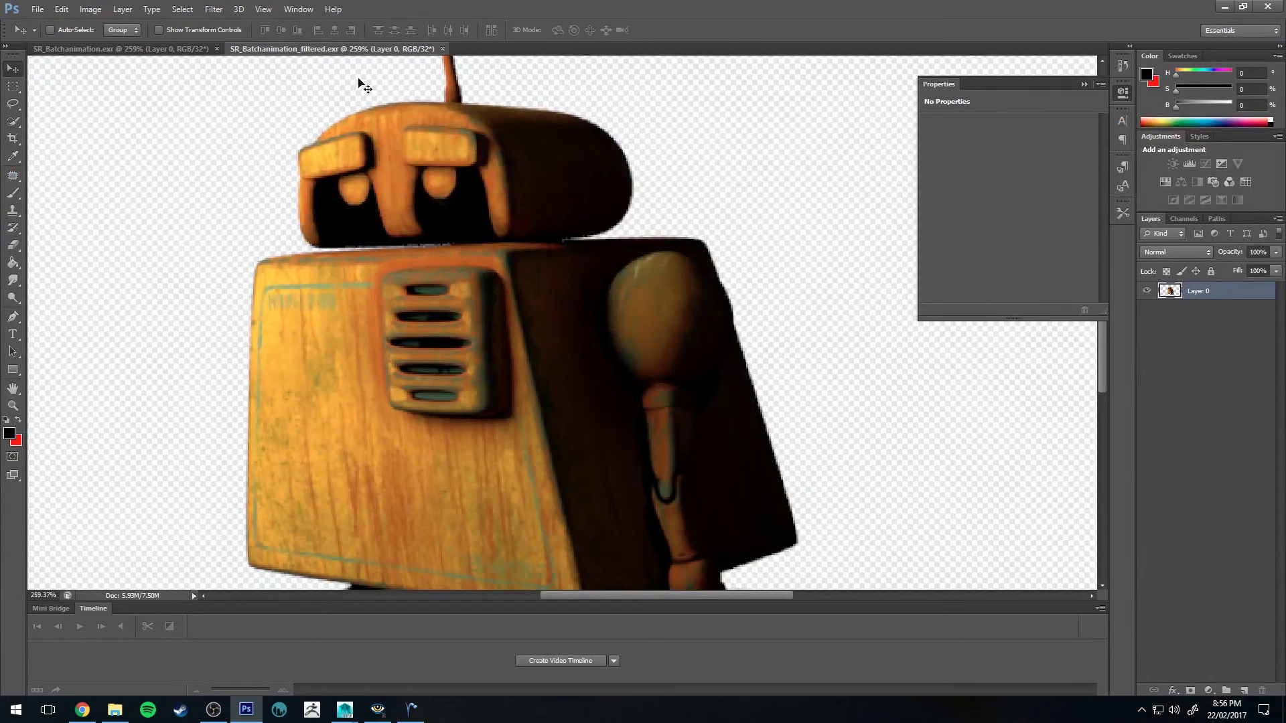
pyautogui.click(442, 48)
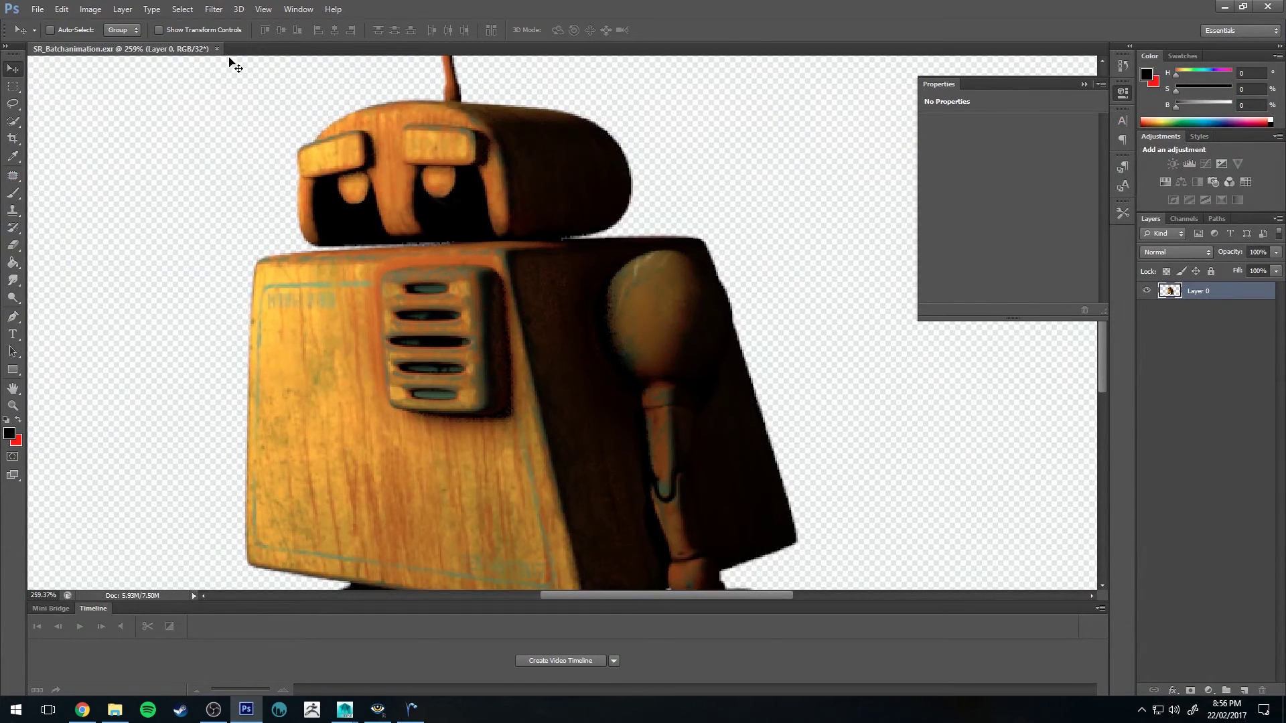
pyautogui.click(216, 48)
pyautogui.click(42, 9)
pyautogui.click(53, 38)
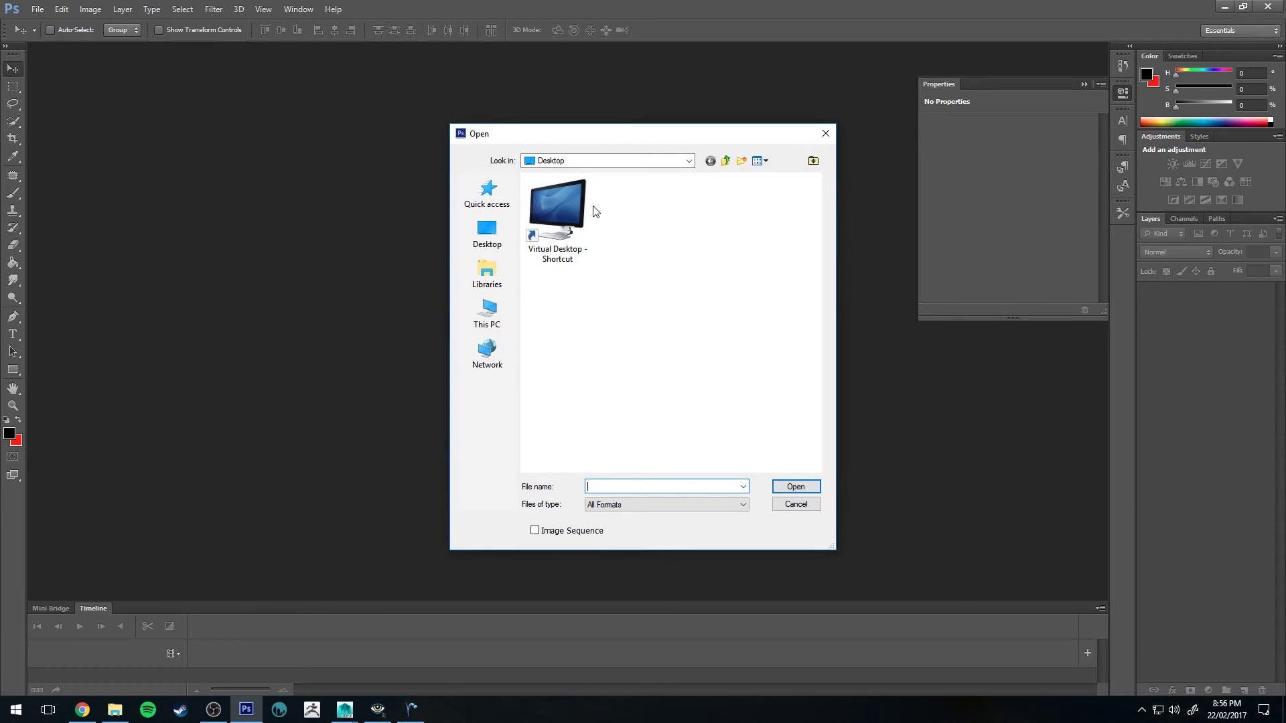
pyautogui.click(689, 162)
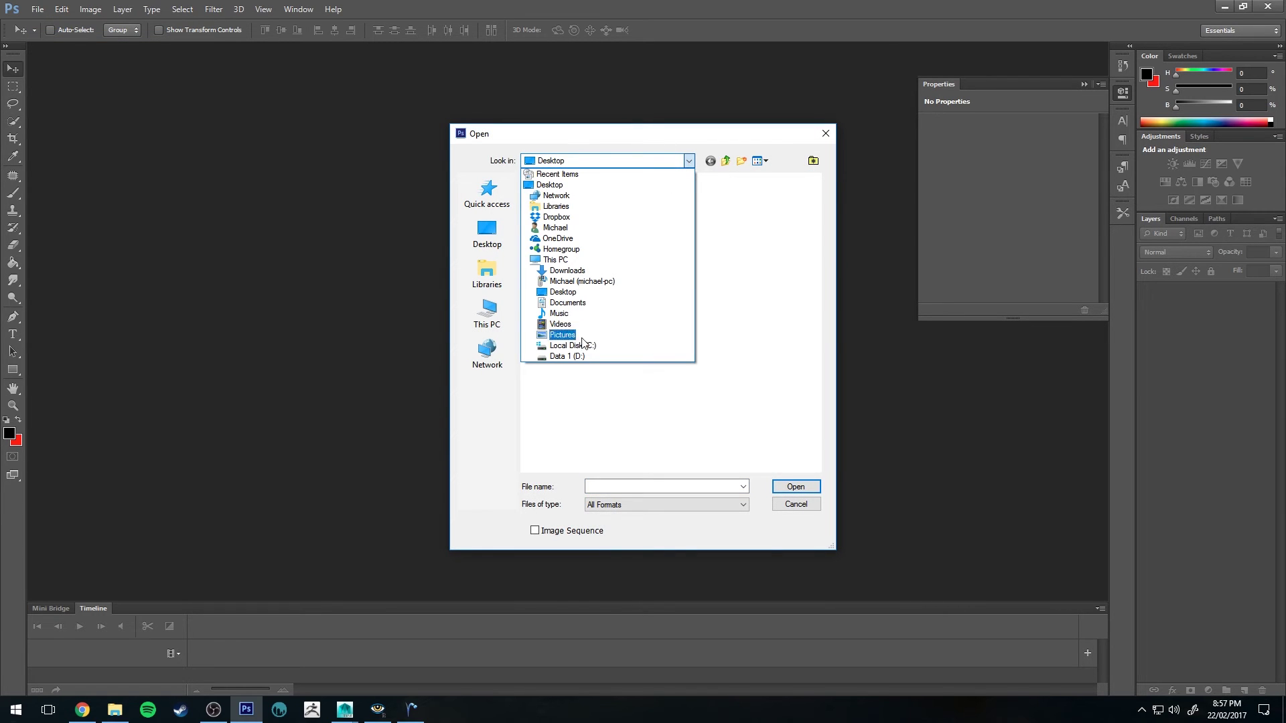
pyautogui.click(576, 365)
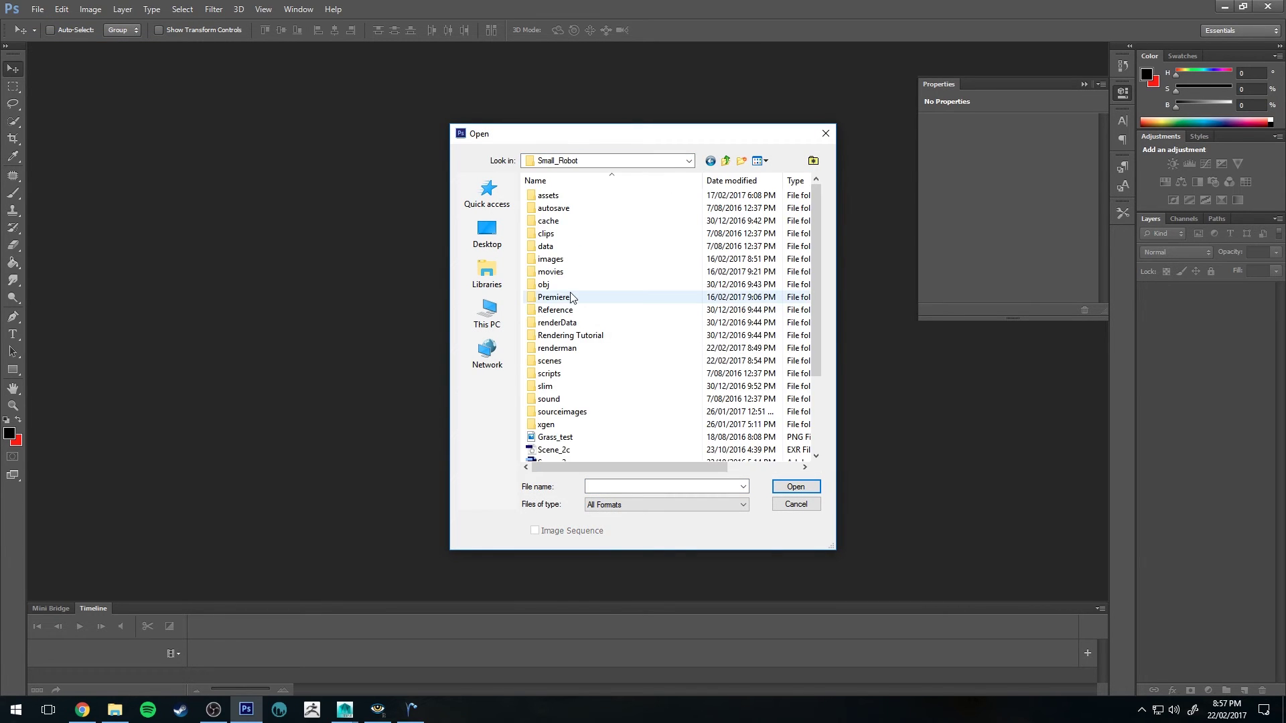
pyautogui.doubleClick(572, 352)
pyautogui.doubleClick(580, 253)
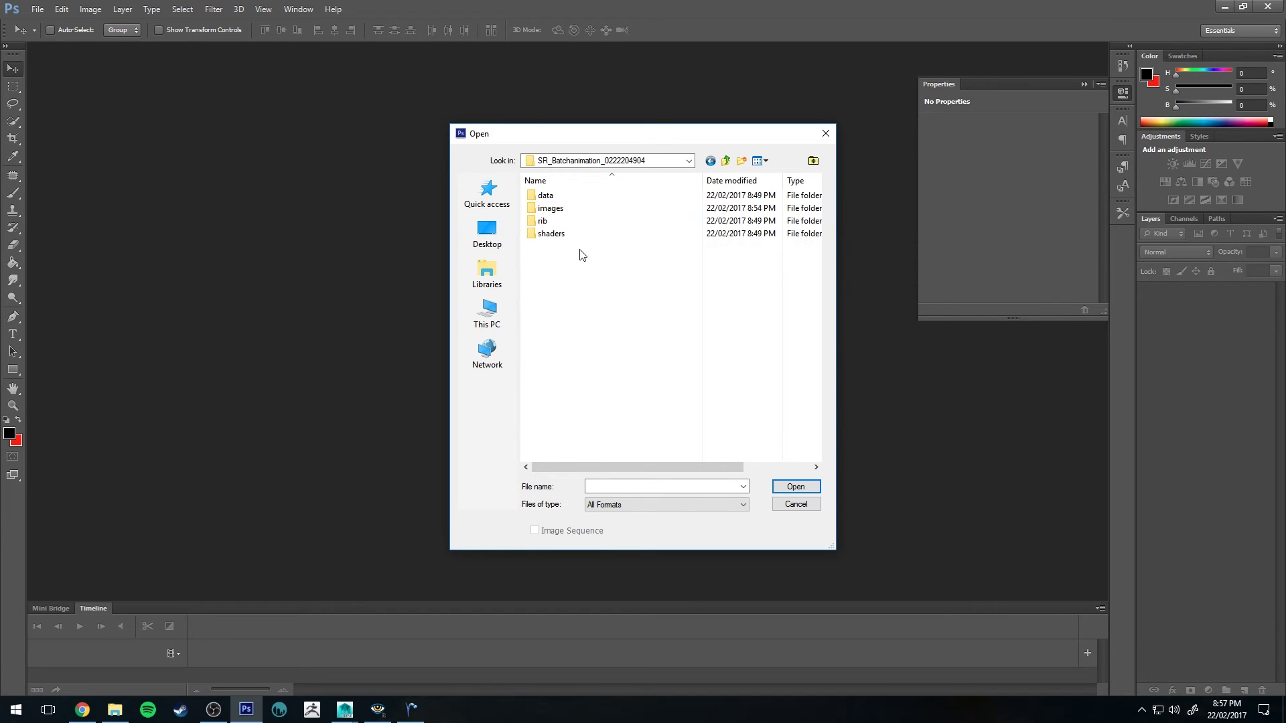
pyautogui.doubleClick(566, 209)
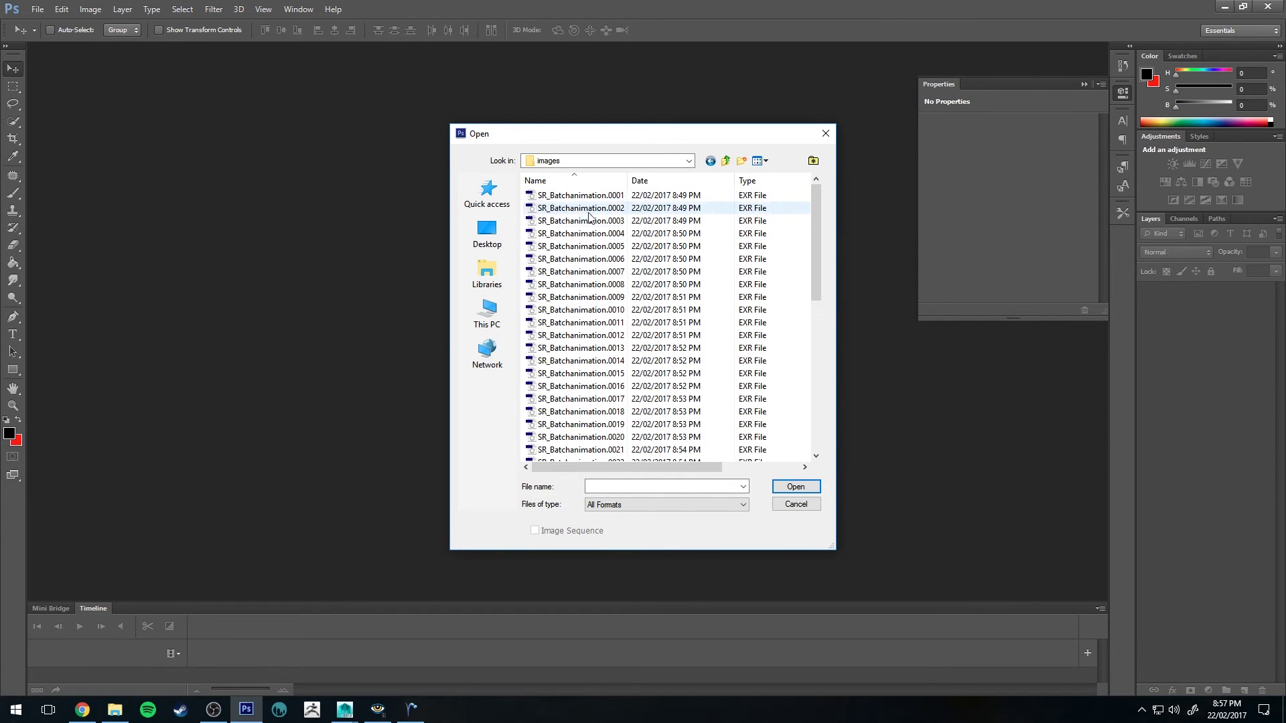
# Step: Open SR_Batchanimation_filtered.0001 with Image Sequence ticked
pyautogui.moveTo(628, 183); pyautogui.dragTo(708, 183)
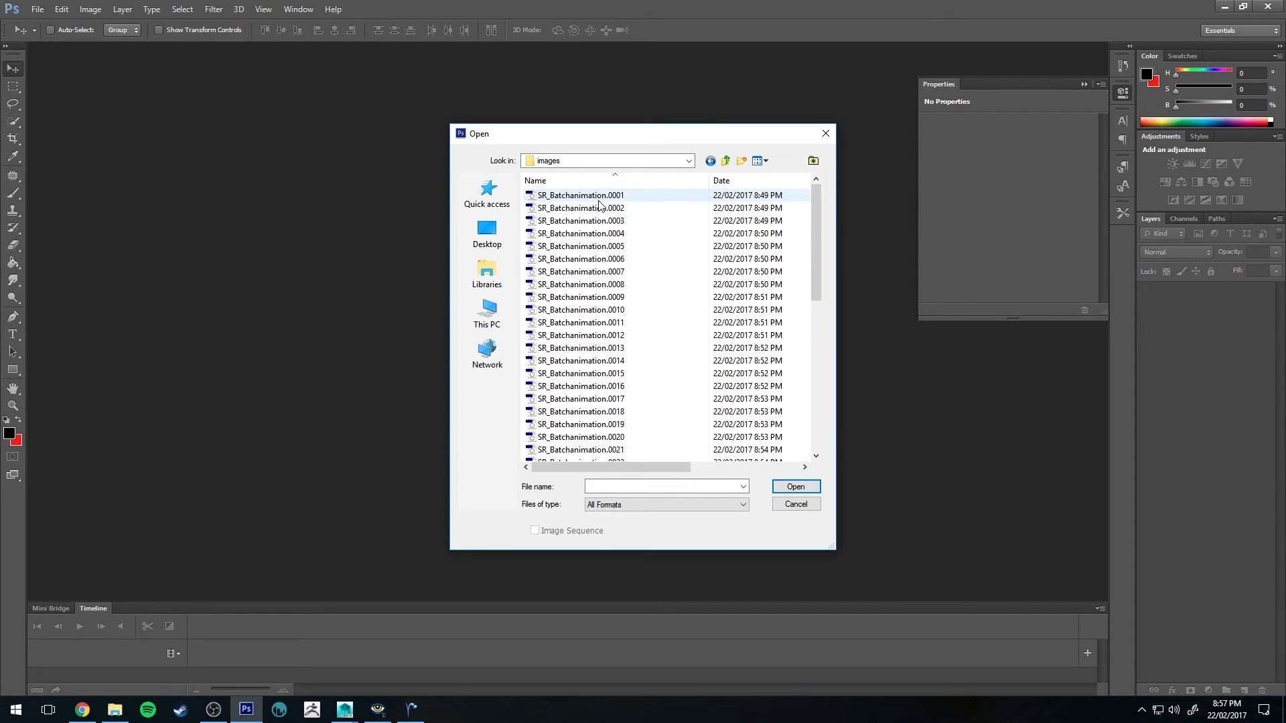
pyautogui.scroll(-1, 596, 295)
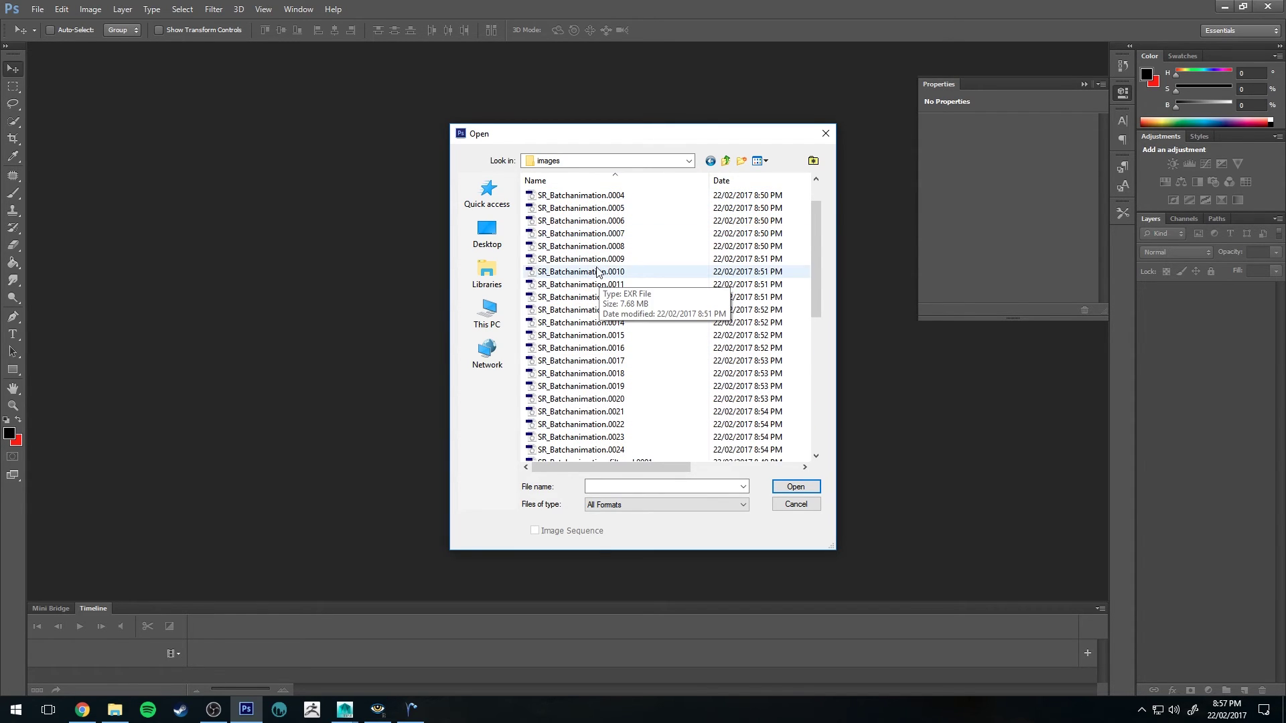
pyautogui.scroll(-6, 610, 342)
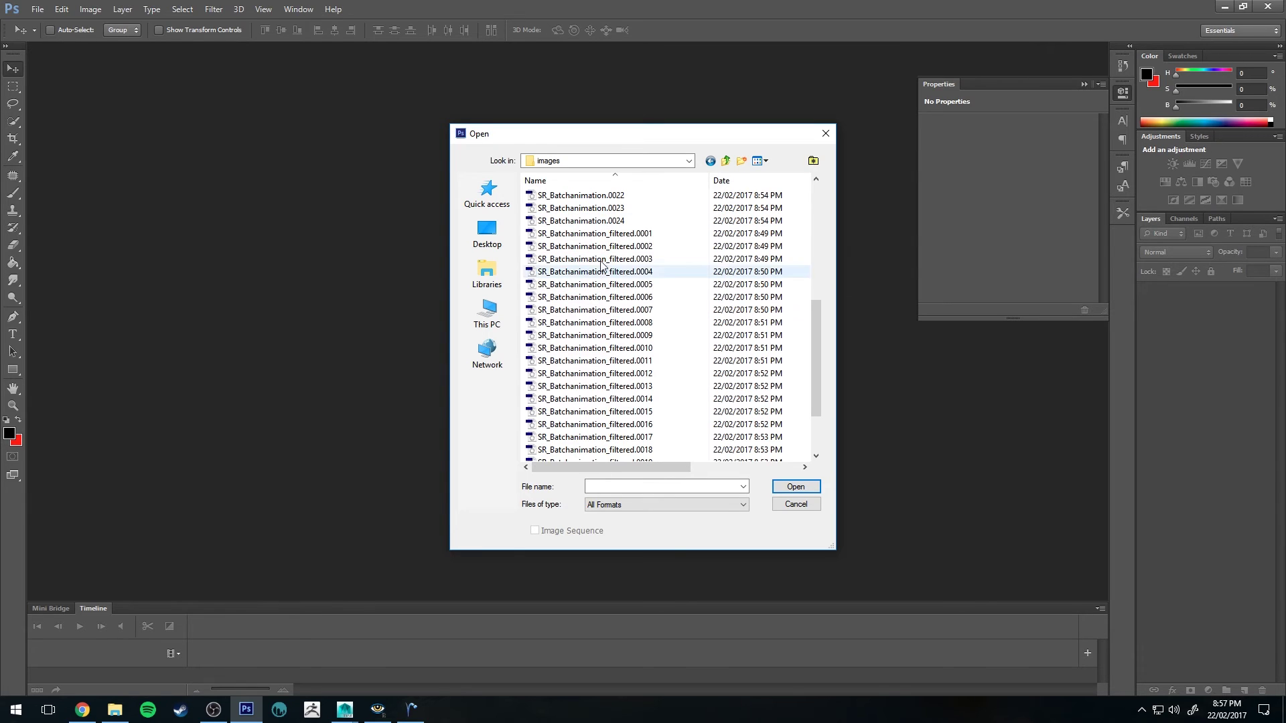
pyautogui.click(604, 235)
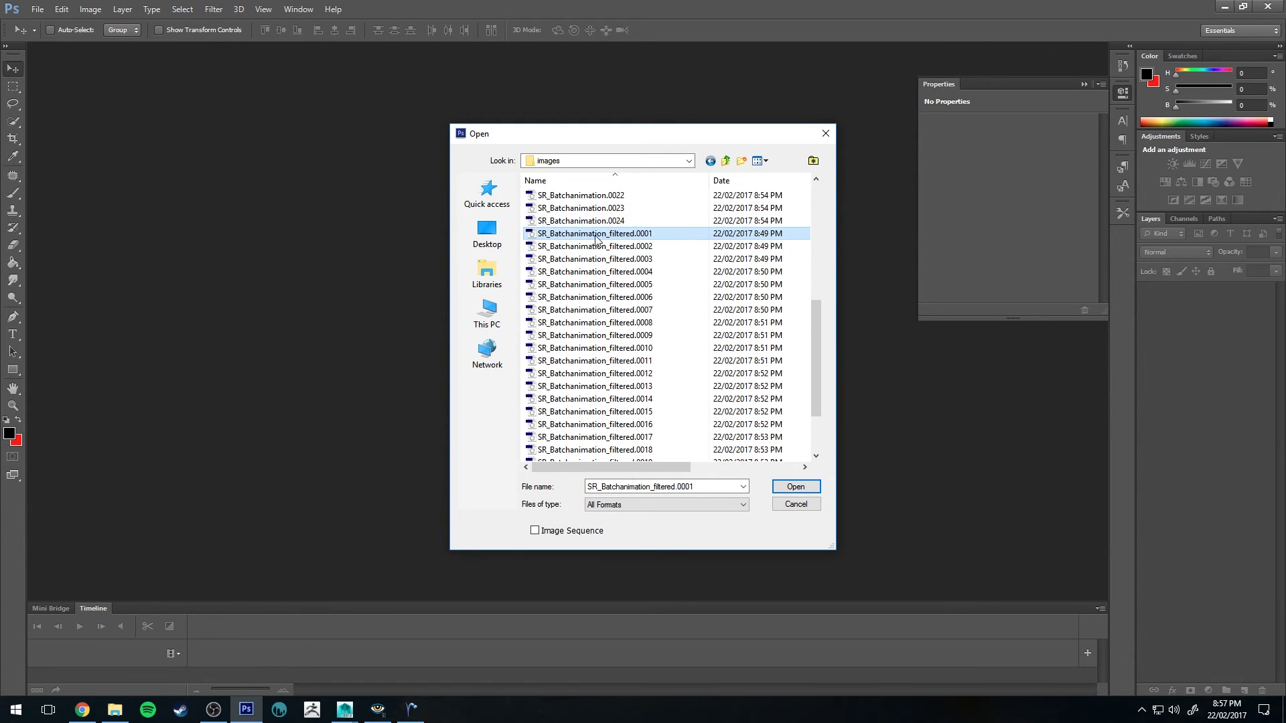
pyautogui.click(535, 531)
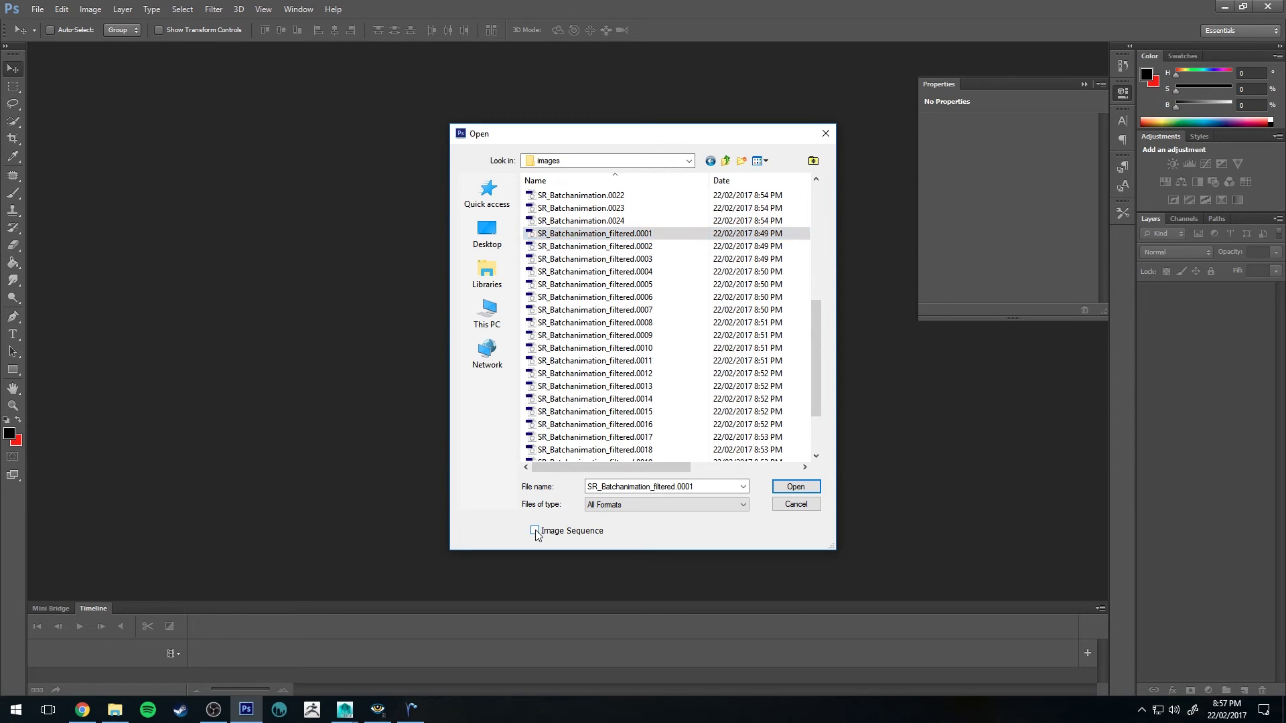
pyautogui.click(813, 488)
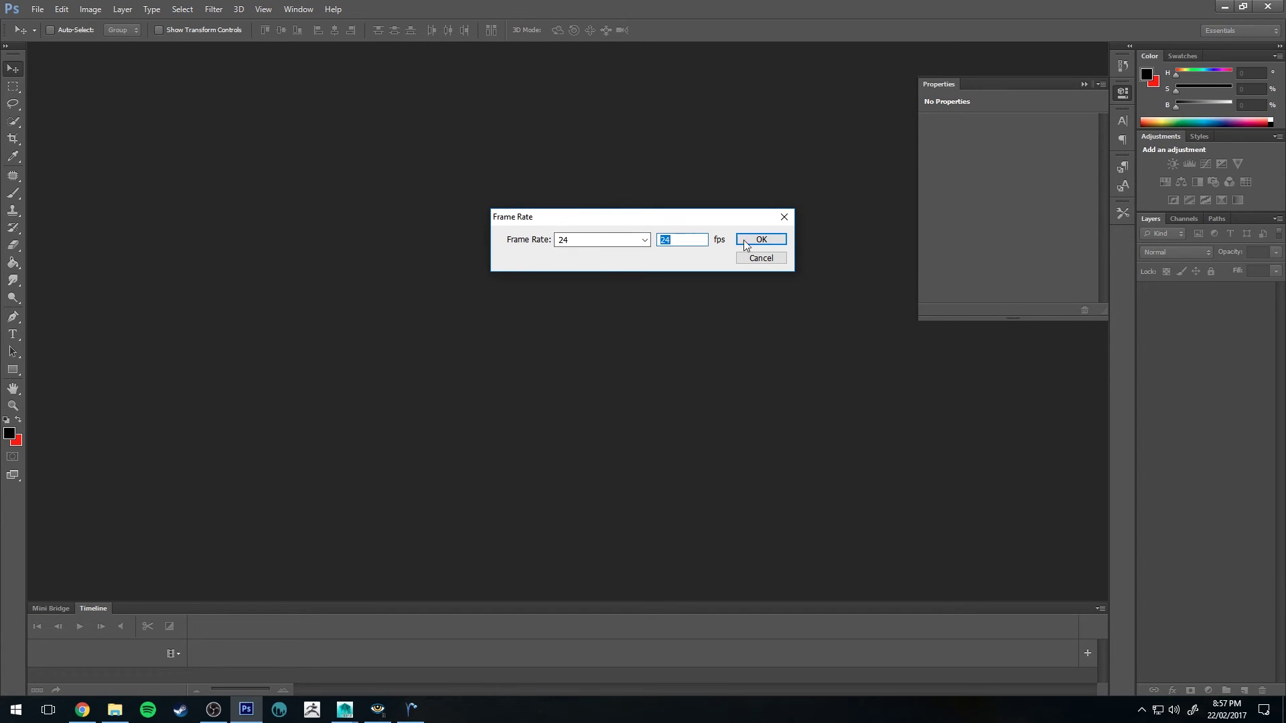
# Step: Accept 24 fps, preview the robot playback, and add a new Layer 2 beneath the robot layer
pyautogui.click(767, 240)
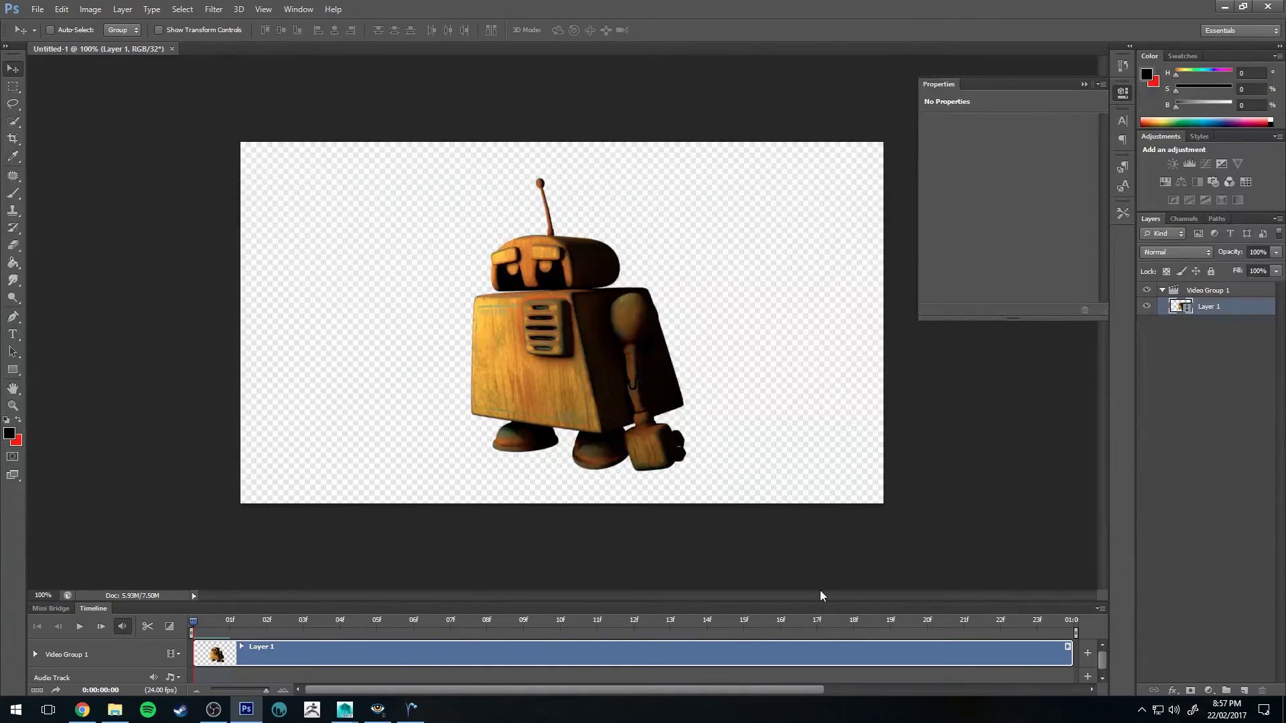
pyautogui.press('space')
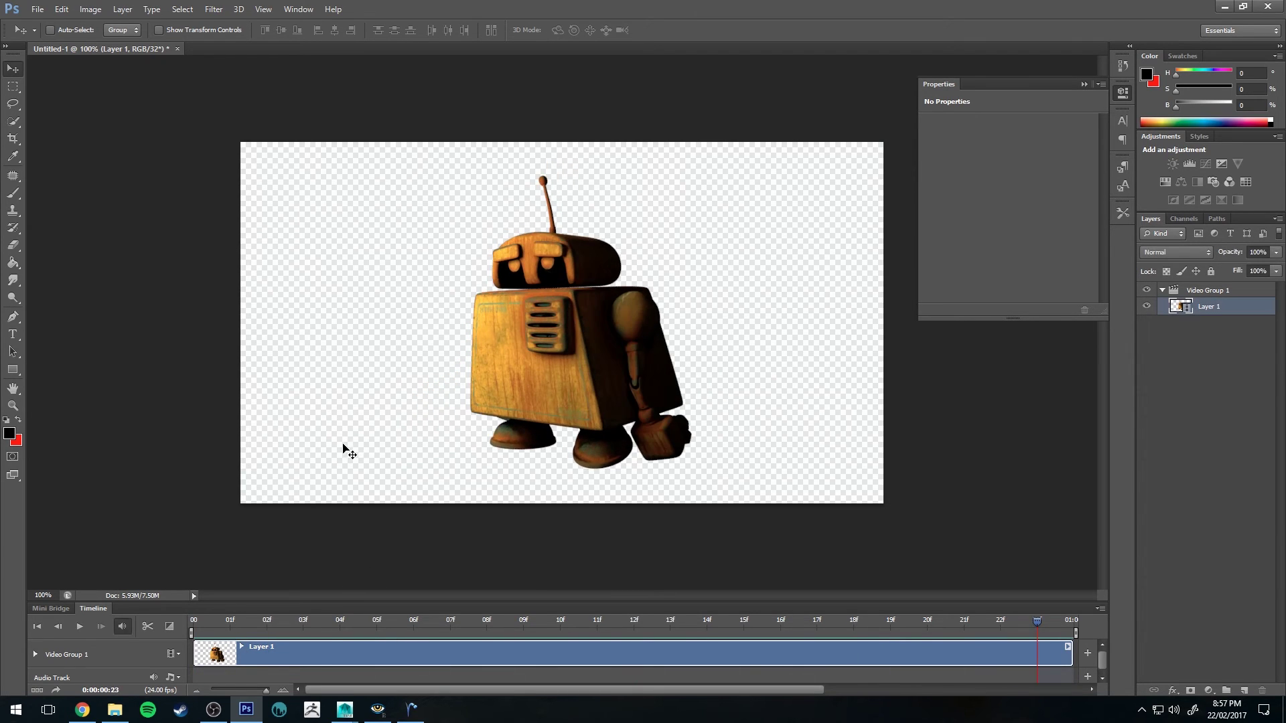
pyautogui.press('space')
pyautogui.click(1242, 690)
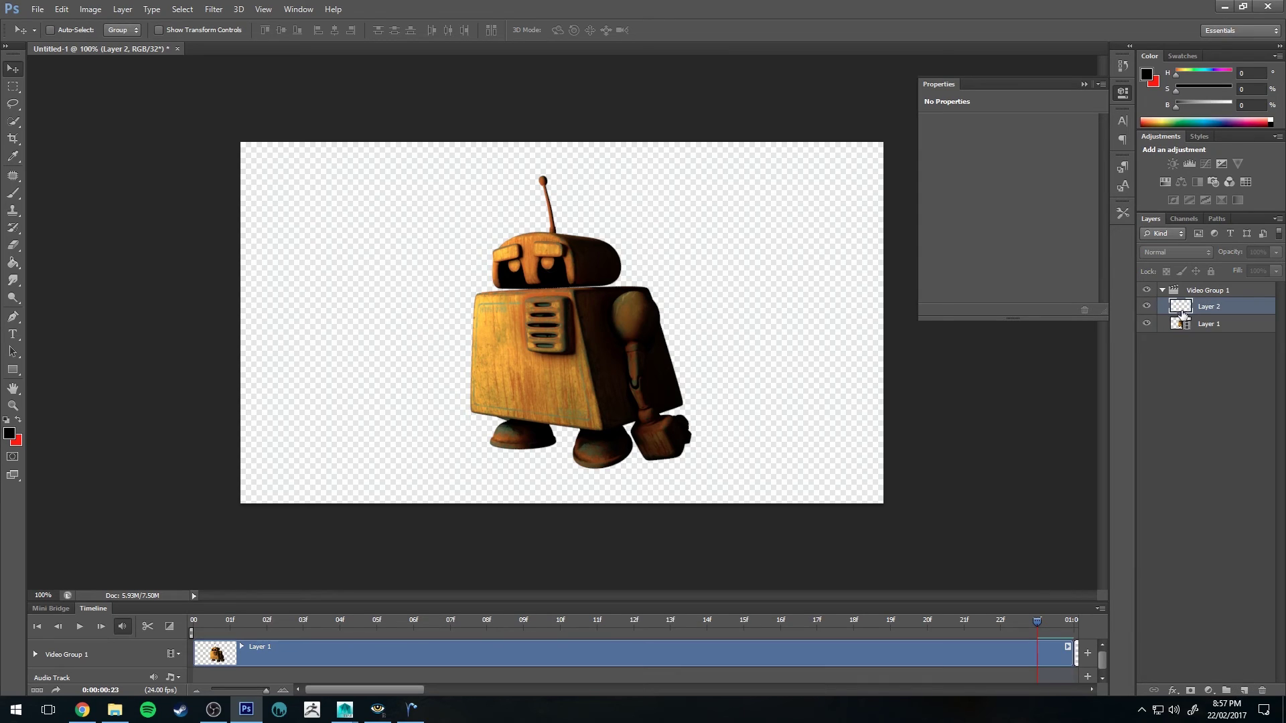
pyautogui.moveTo(1199, 307); pyautogui.dragTo(1204, 320)
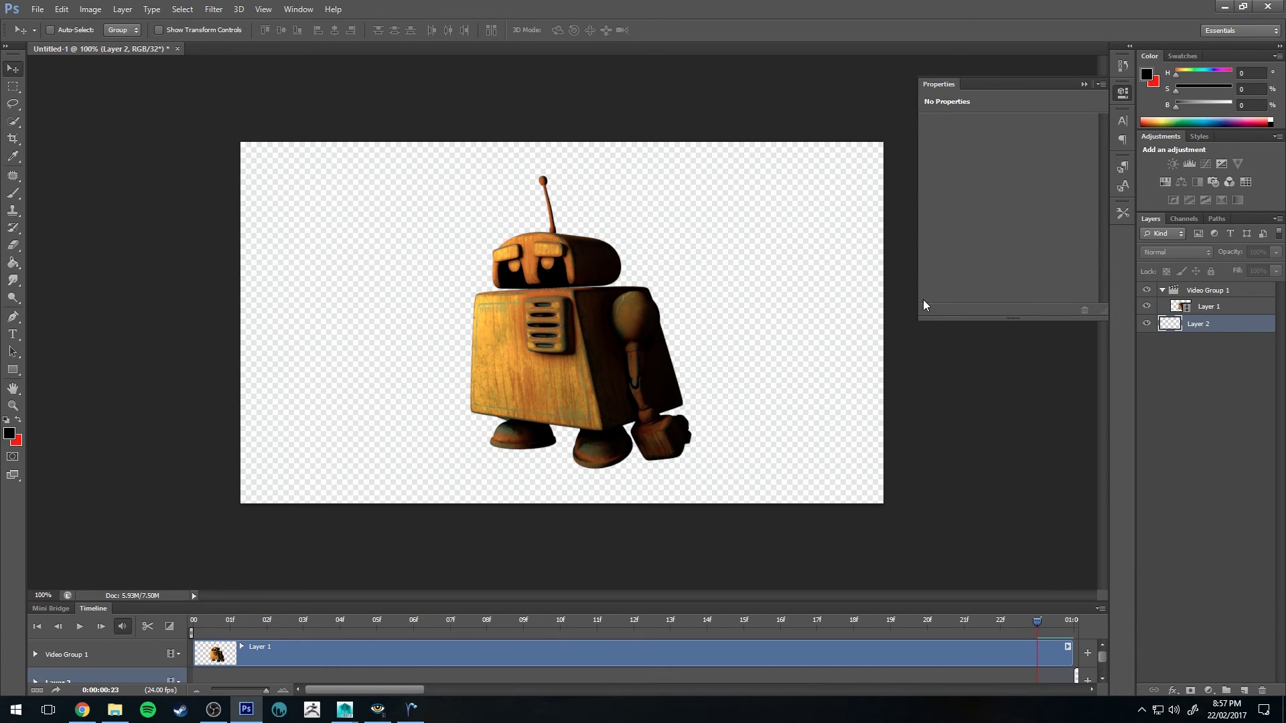
# Step: Try filling the empty layer with the Paint Bucket and dismiss the 32-bit error
pyautogui.press('g')
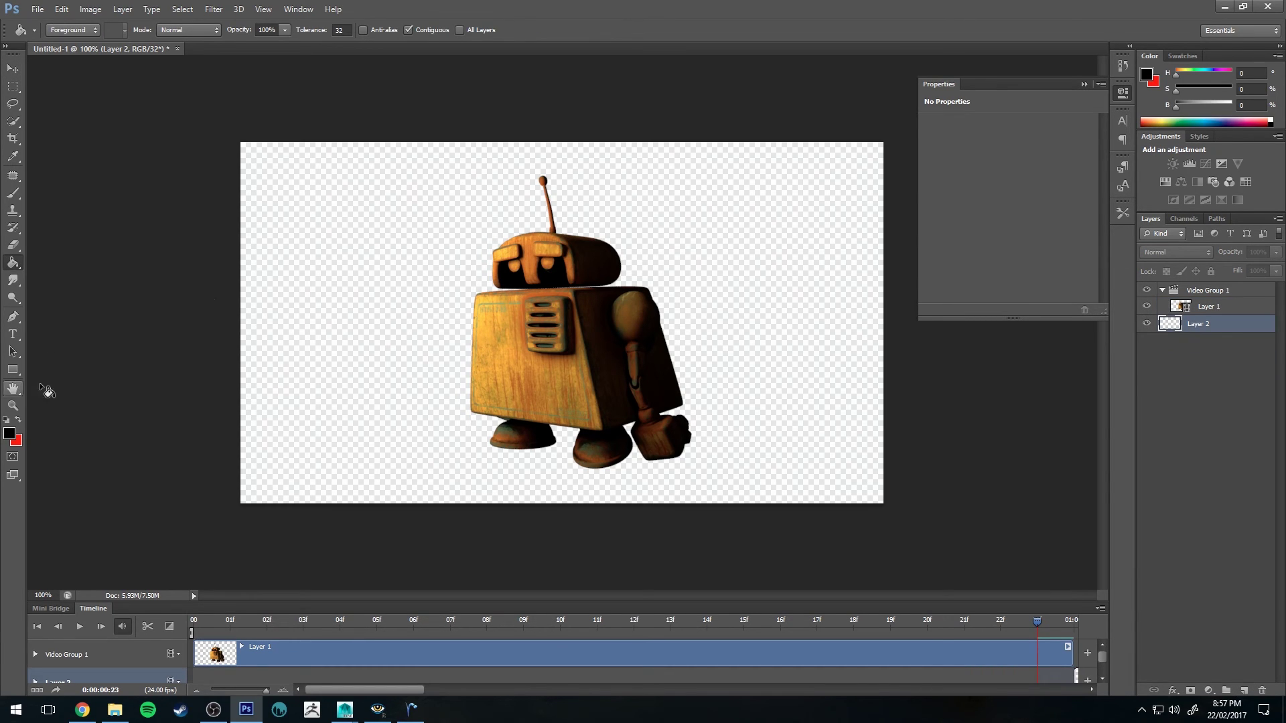
pyautogui.click(630, 215)
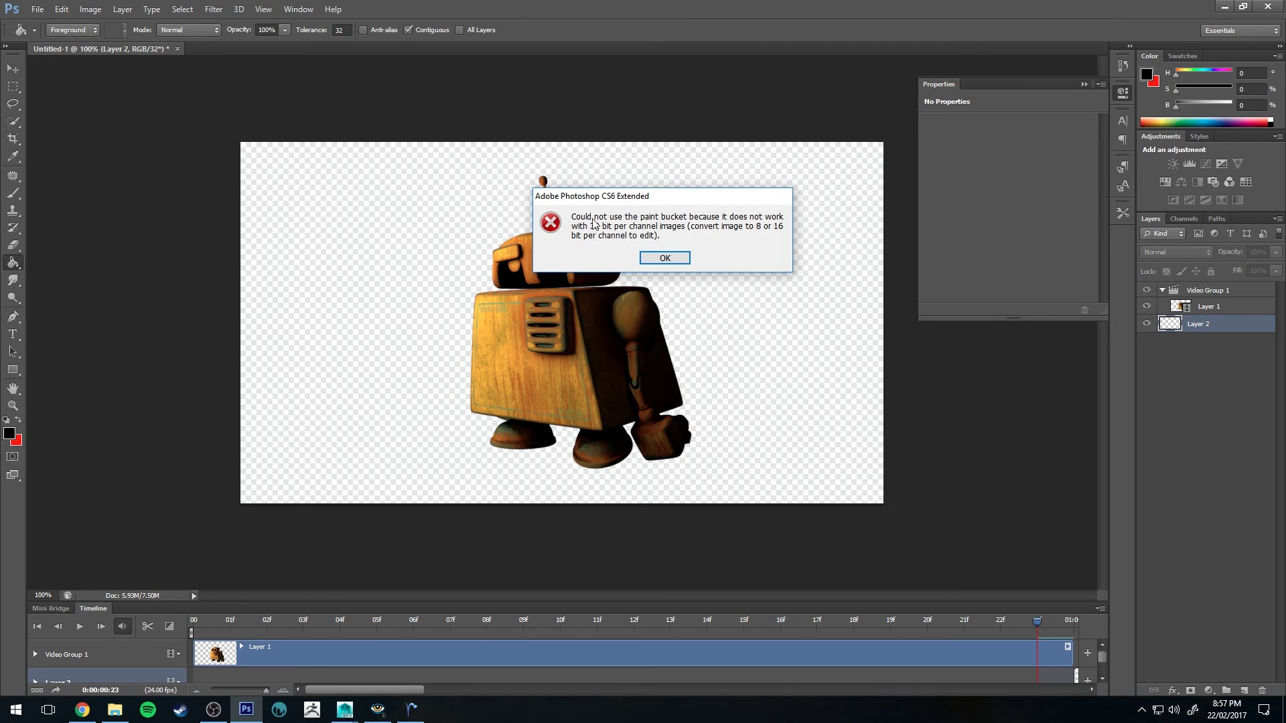
pyautogui.click(663, 258)
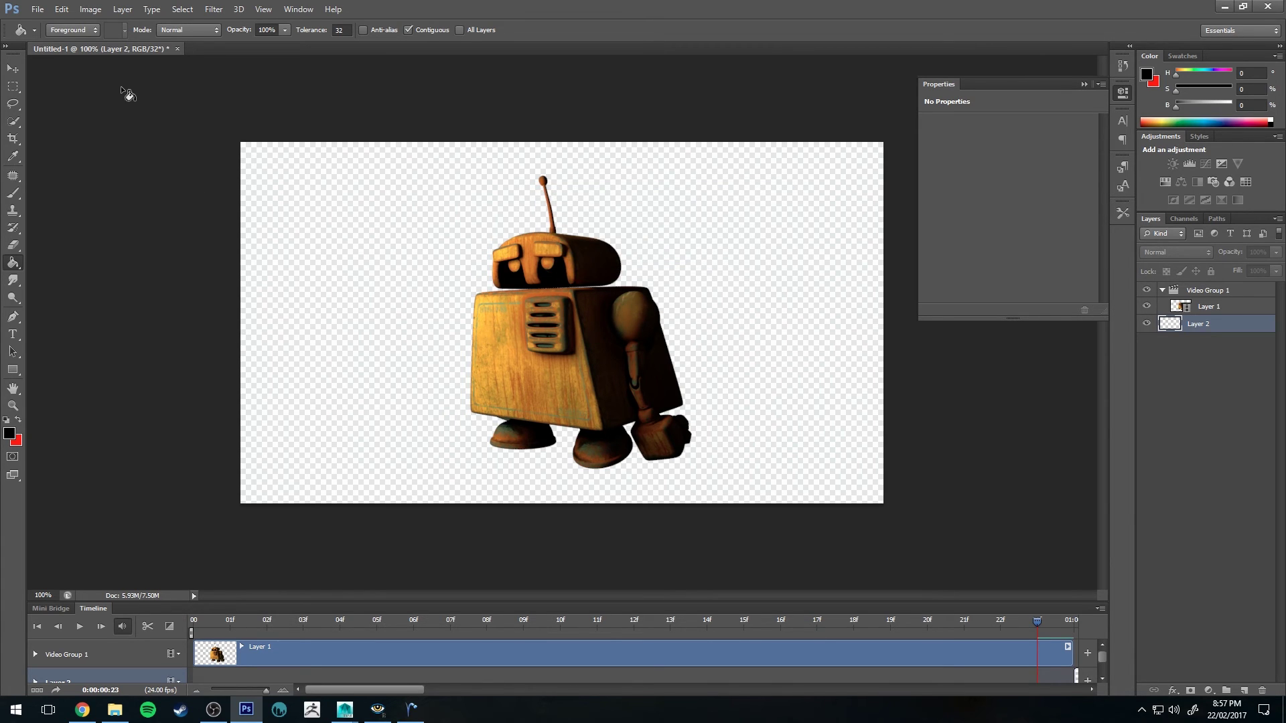
# Step: Convert the document to 8 Bits/Channel, choosing Don't Merge to keep layers separate
pyautogui.click(91, 10)
pyautogui.moveTo(112, 24)
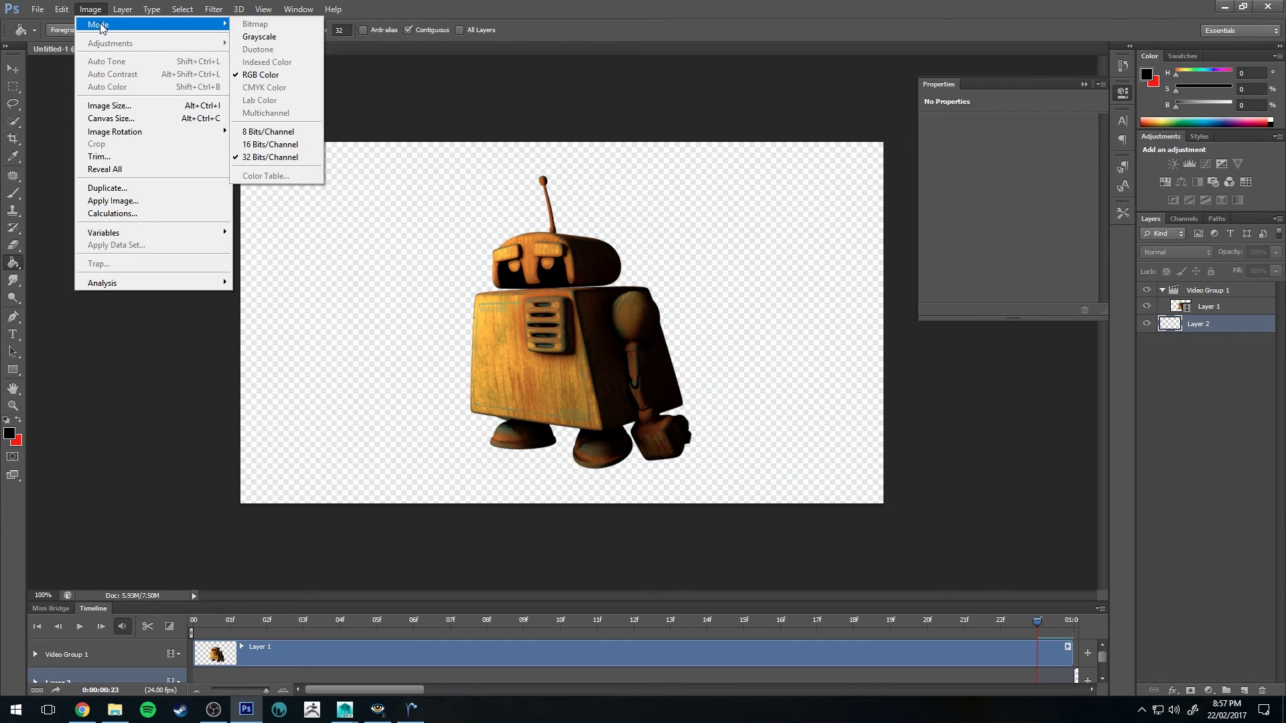
pyautogui.click(277, 137)
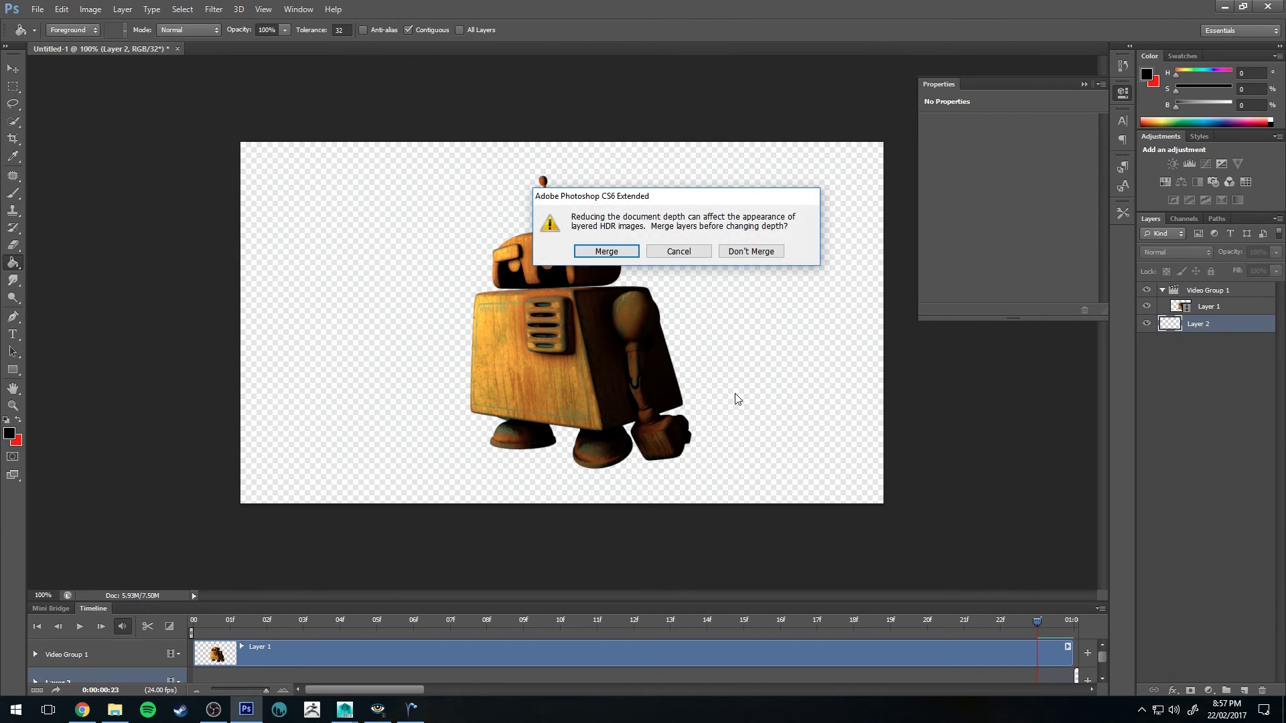
pyautogui.click(751, 251)
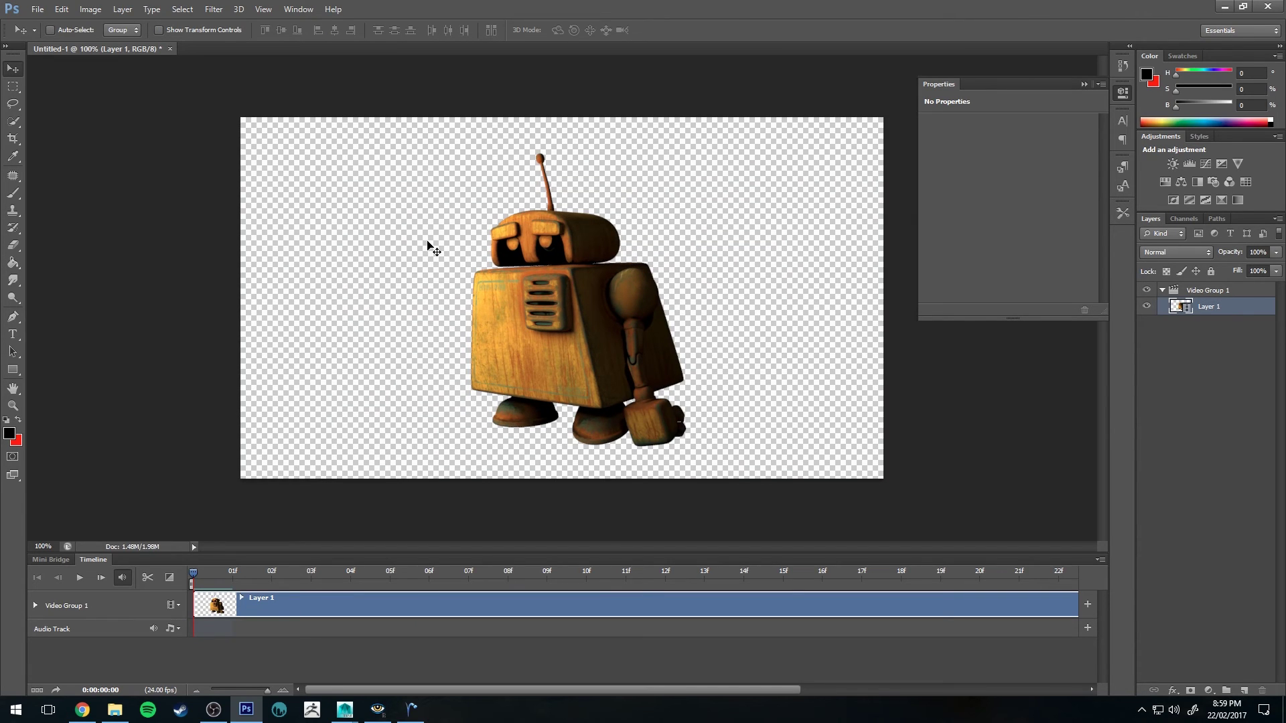
# Step: Play the animation and add a new Layer 2 below the robot, outside Video Group 1
pyautogui.press('space')
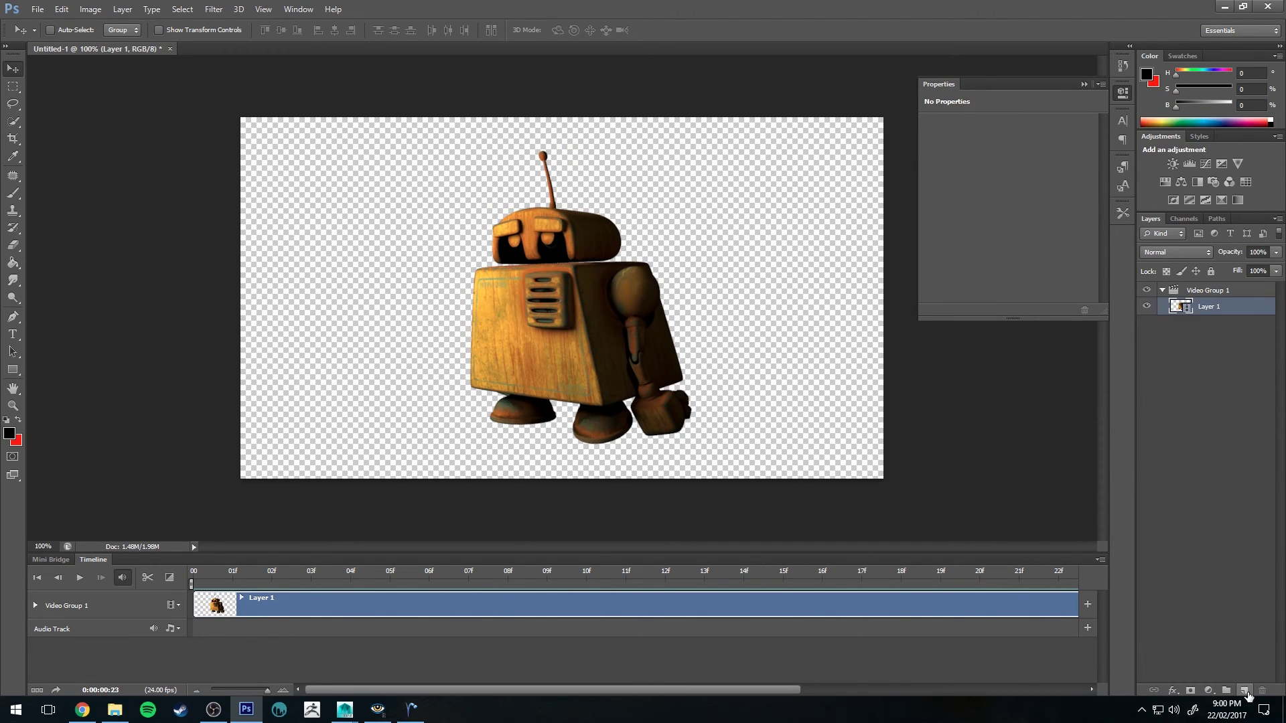
pyautogui.click(1245, 691)
pyautogui.moveTo(1223, 315); pyautogui.dragTo(1212, 343)
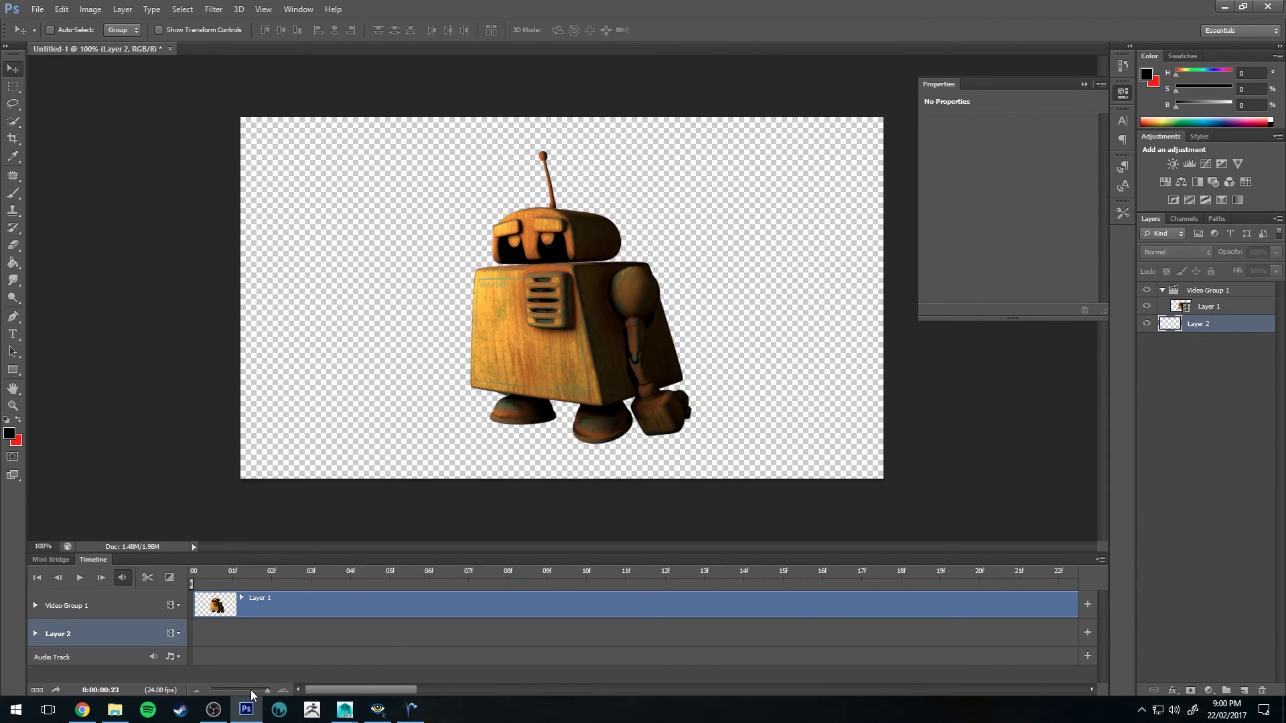
# Step: Adjust Layer 2's timeline clip to span from frame 0 to 01:00f
pyautogui.moveTo(266, 690); pyautogui.dragTo(228, 691)
pyautogui.moveTo(313, 635); pyautogui.dragTo(265, 635)
pyautogui.moveTo(434, 633); pyautogui.dragTo(239, 633)
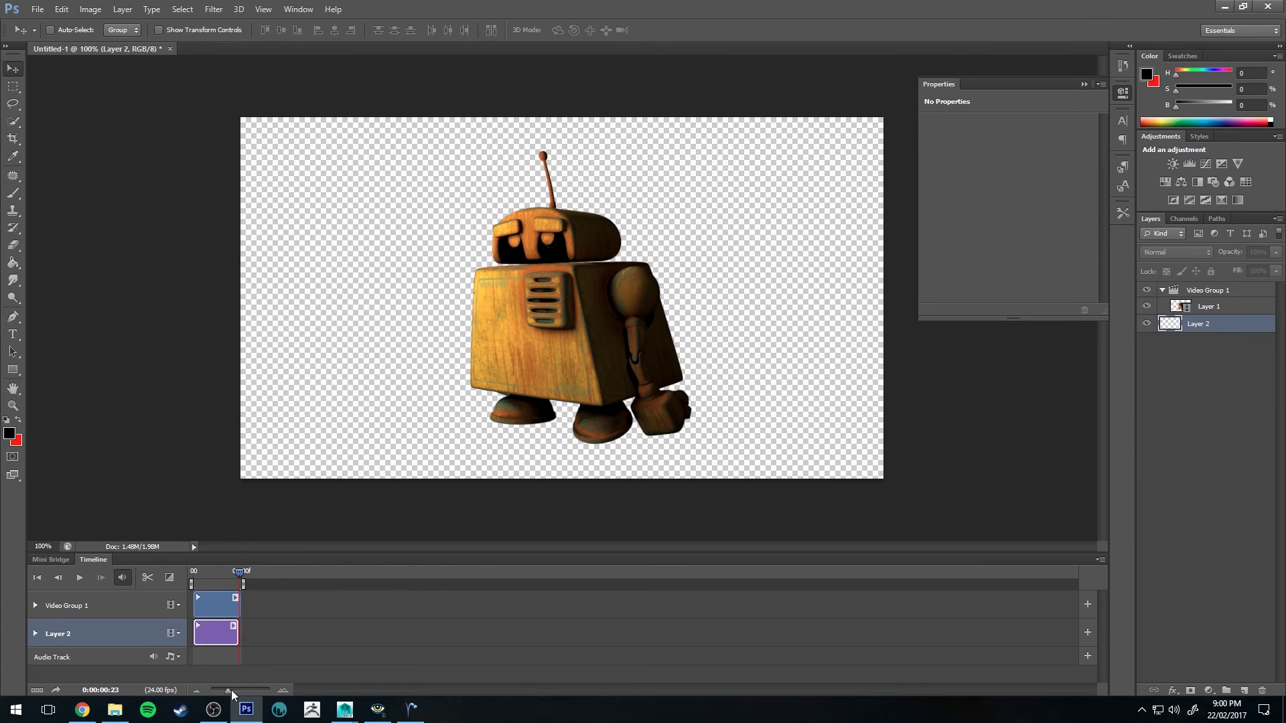
pyautogui.moveTo(231, 690); pyautogui.dragTo(265, 690)
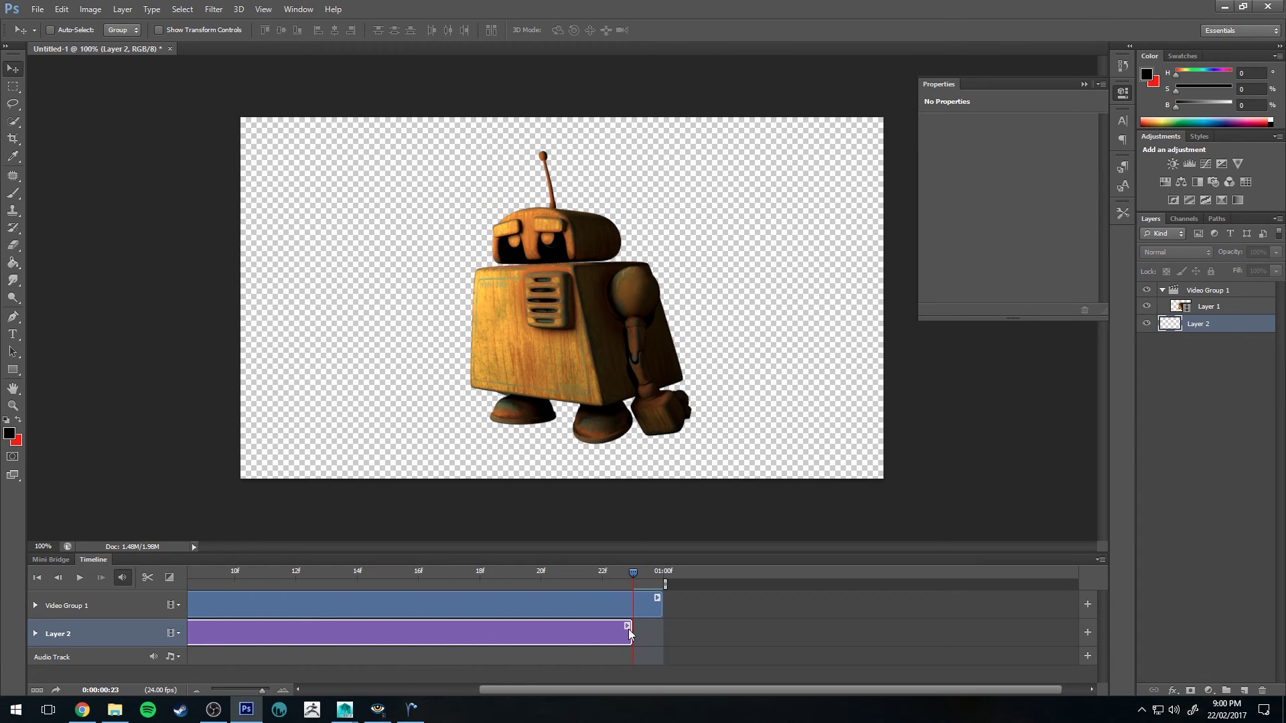
pyautogui.moveTo(630, 636); pyautogui.dragTo(650, 645)
pyautogui.moveTo(504, 693); pyautogui.dragTo(331, 689)
# Step: Fill Layer 2 with black using the Paint Bucket, then play the animation back
pyautogui.press('g')
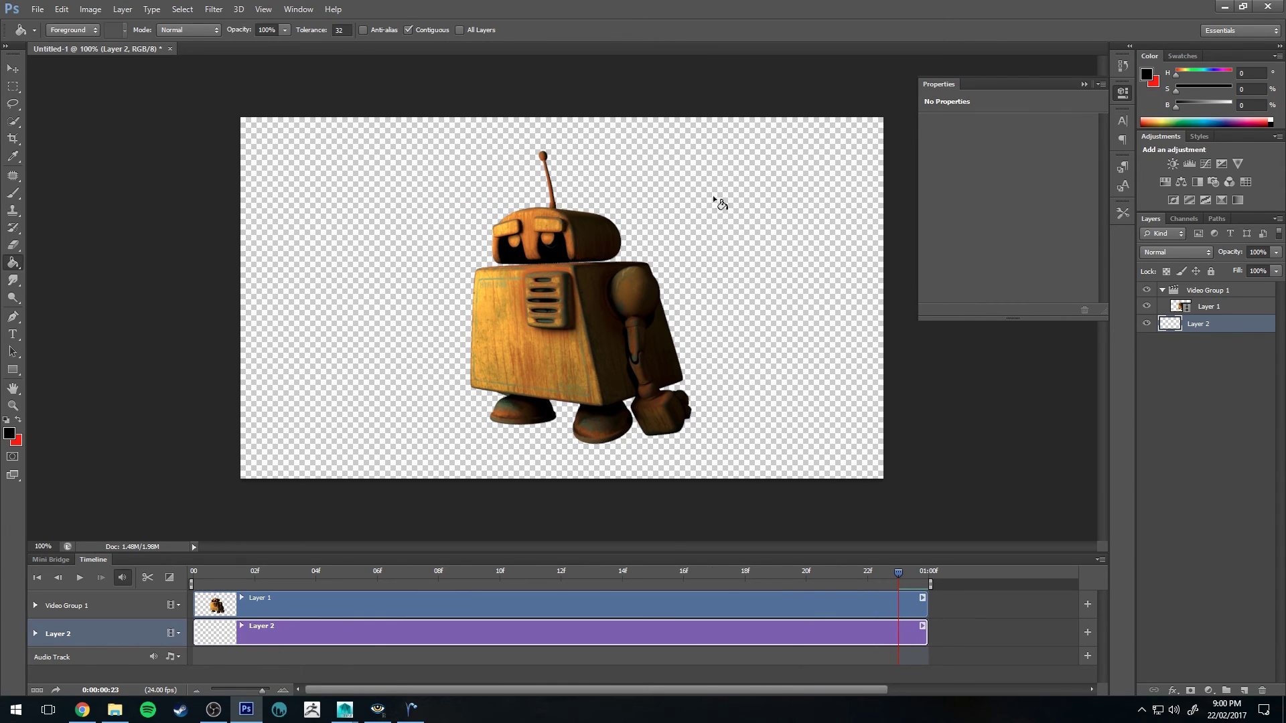
pyautogui.click(338, 207)
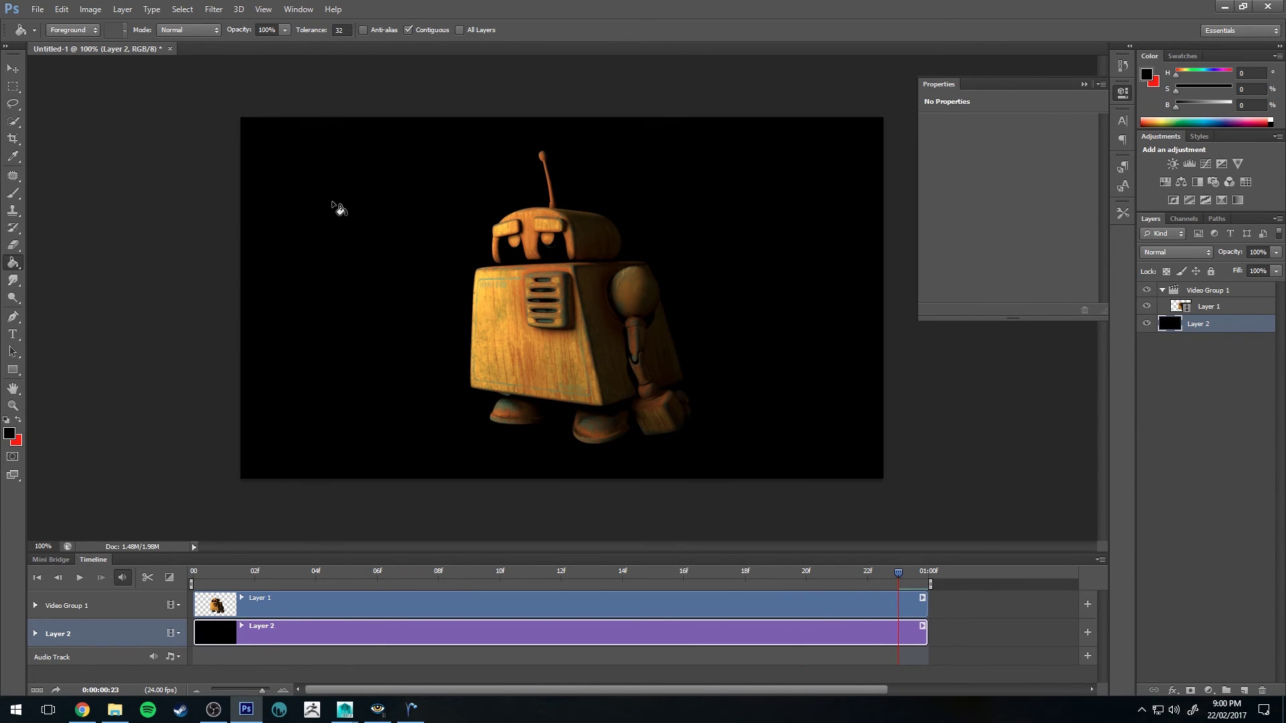
pyautogui.press('v')
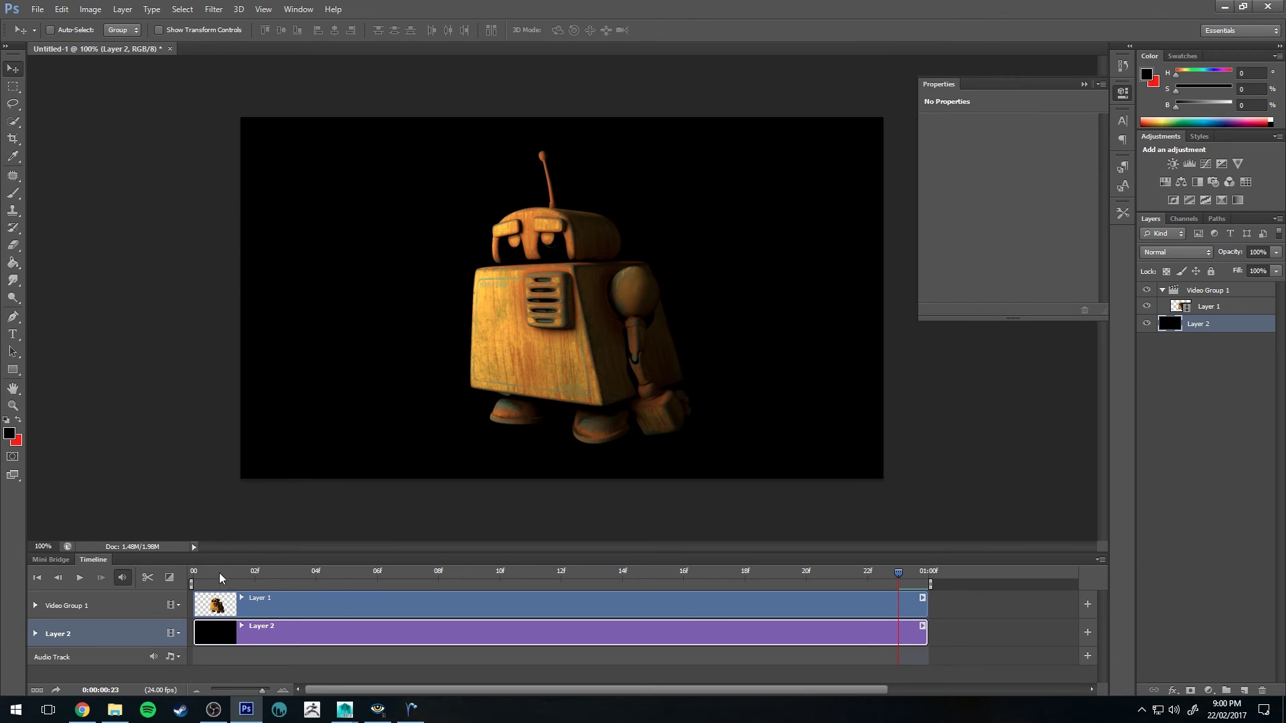
pyautogui.press('space')
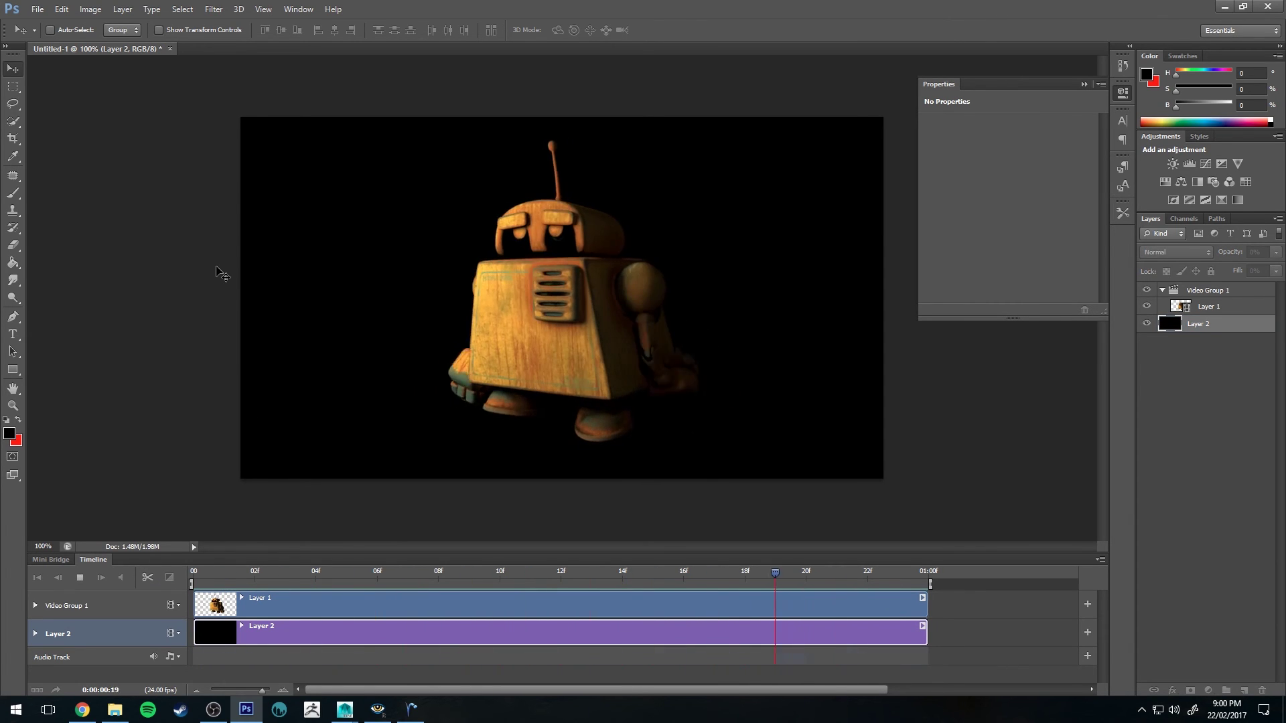
pyautogui.press('space')
pyautogui.click(1203, 306)
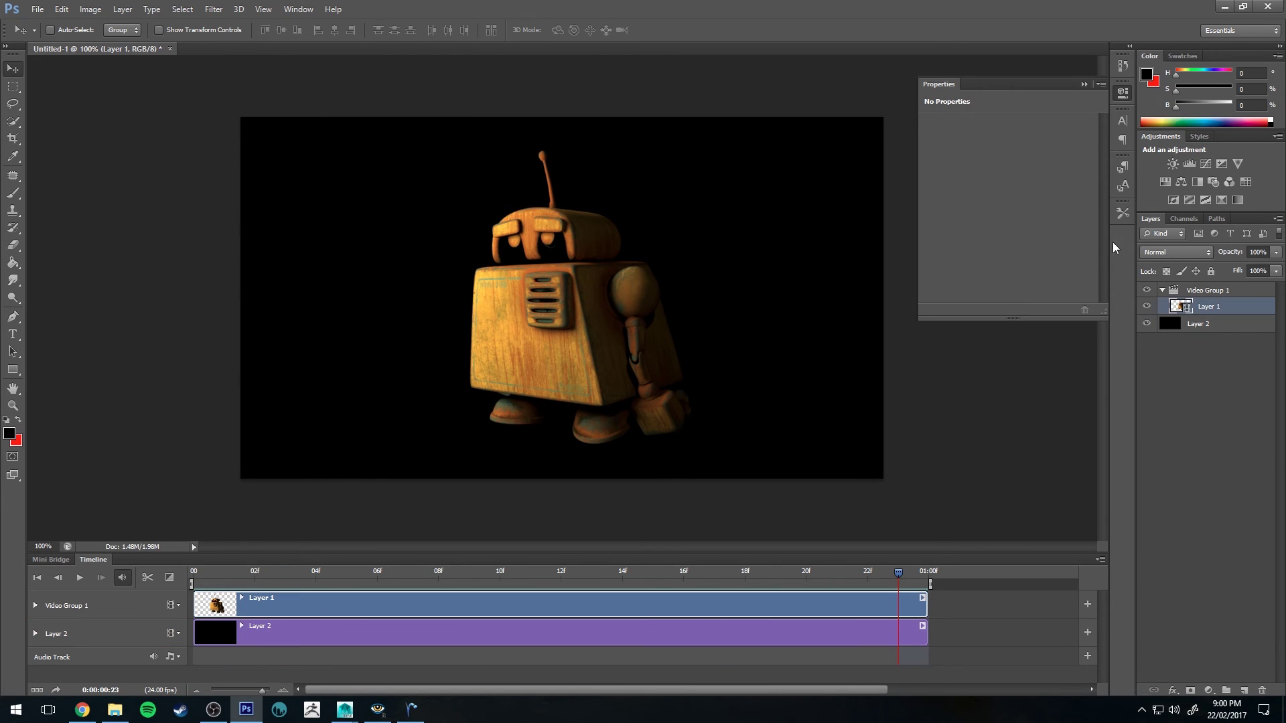
pyautogui.click(1208, 691)
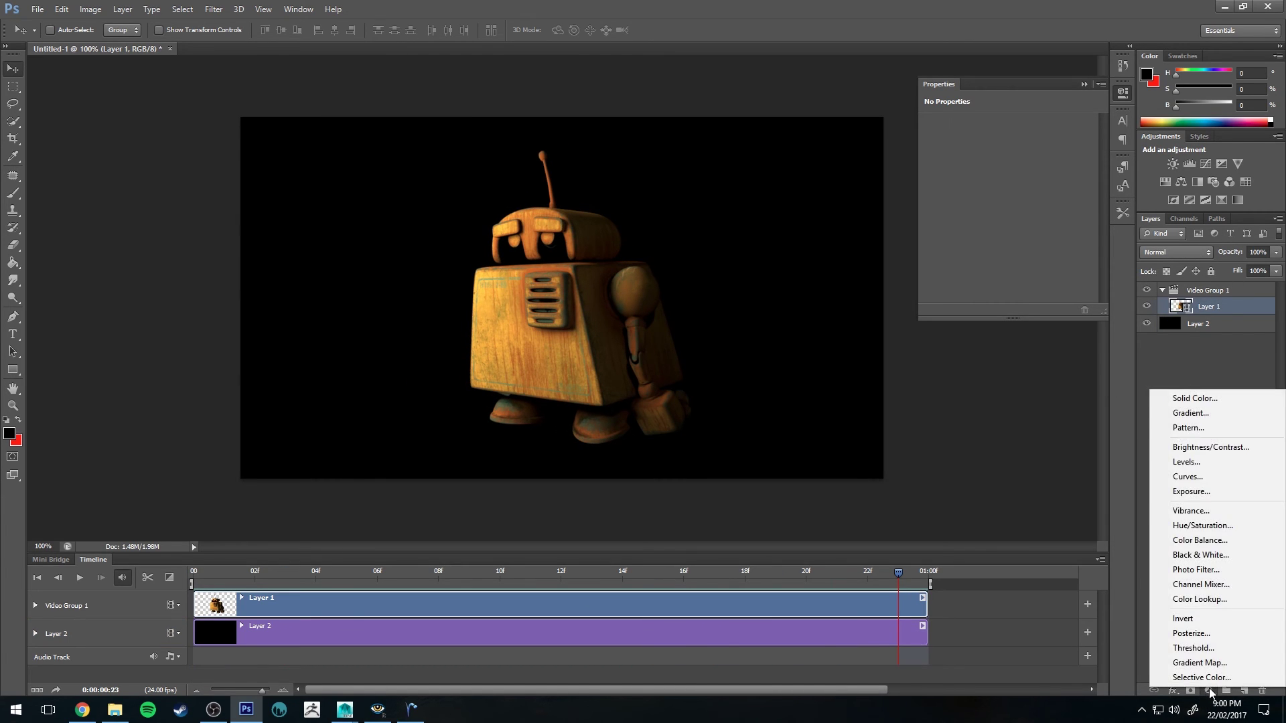
pyautogui.click(1211, 526)
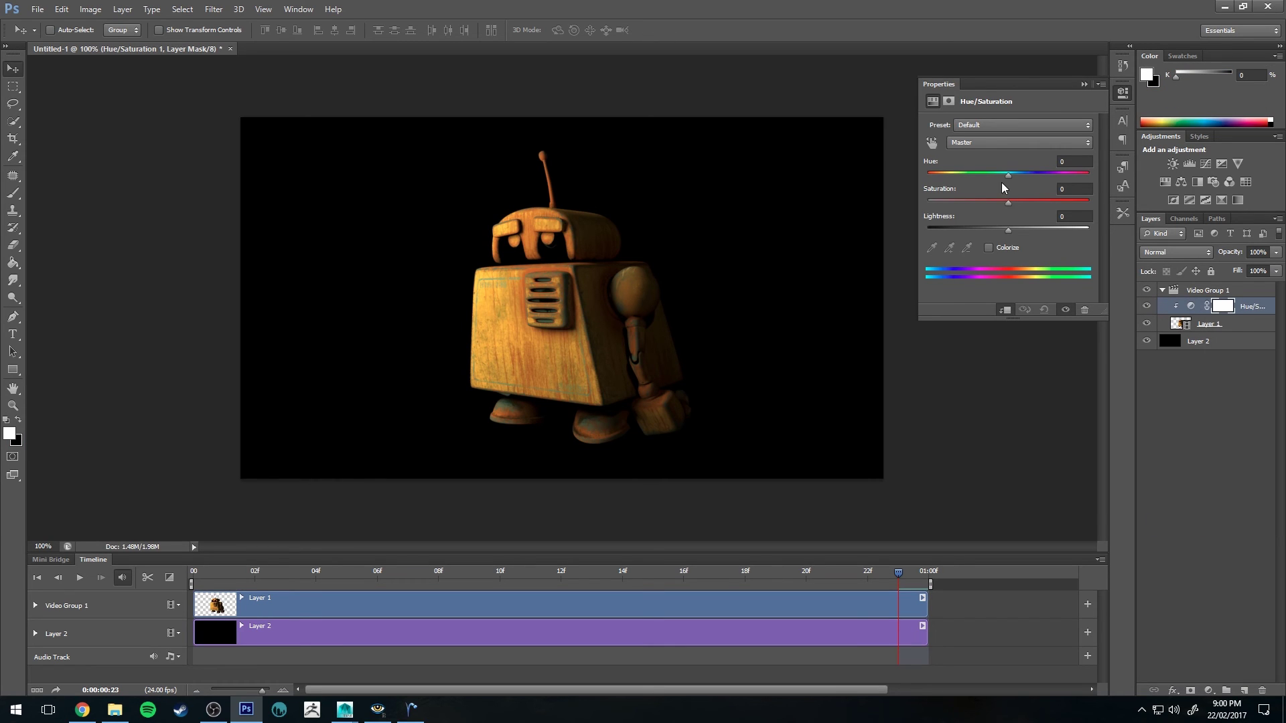
pyautogui.moveTo(1008, 176); pyautogui.dragTo(953, 175)
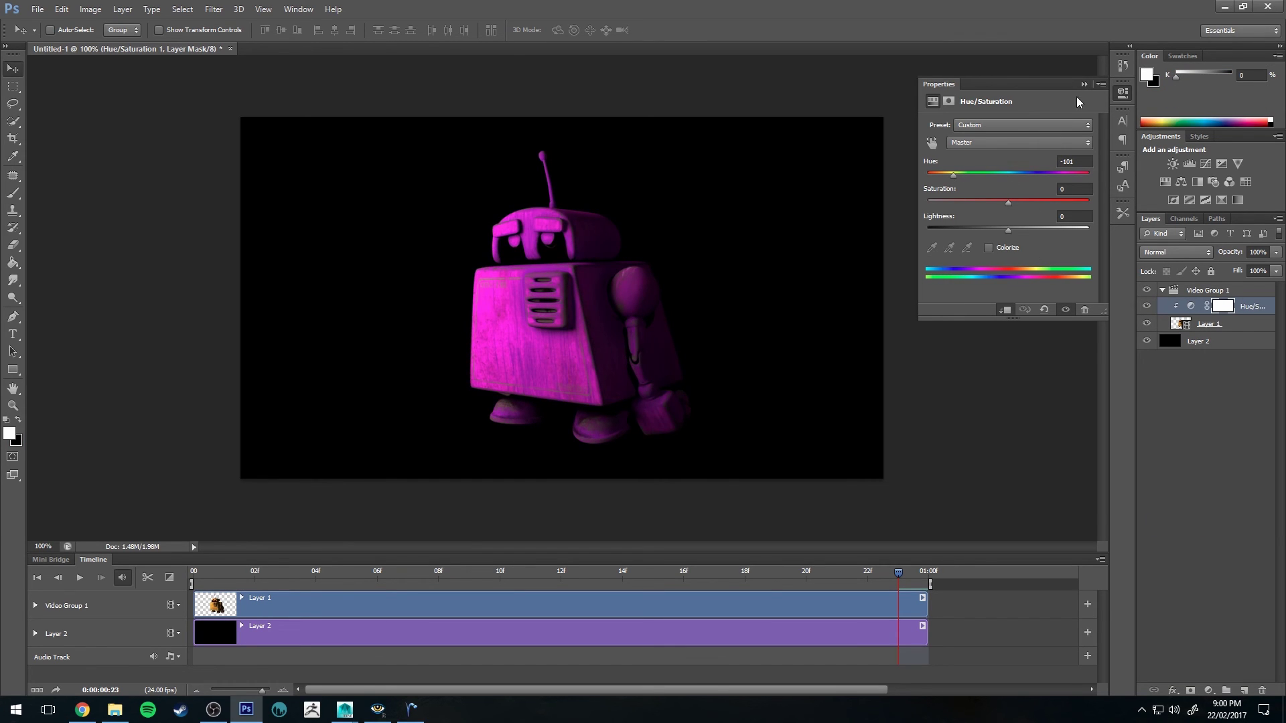
pyautogui.click(1100, 85)
pyautogui.click(1096, 86)
pyautogui.click(1191, 306)
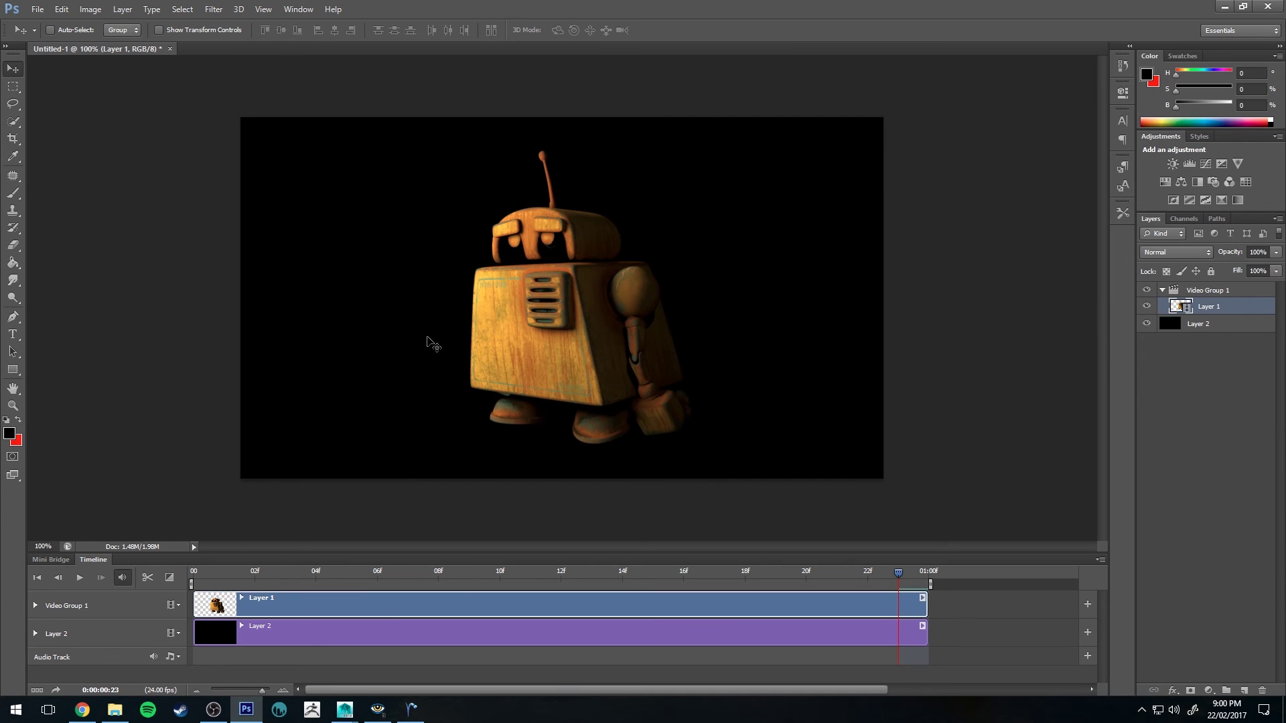
# Step: In Render Video, use Adobe Media Encoder with H.264, High Quality preset, at 24 fps
pyautogui.click(38, 9)
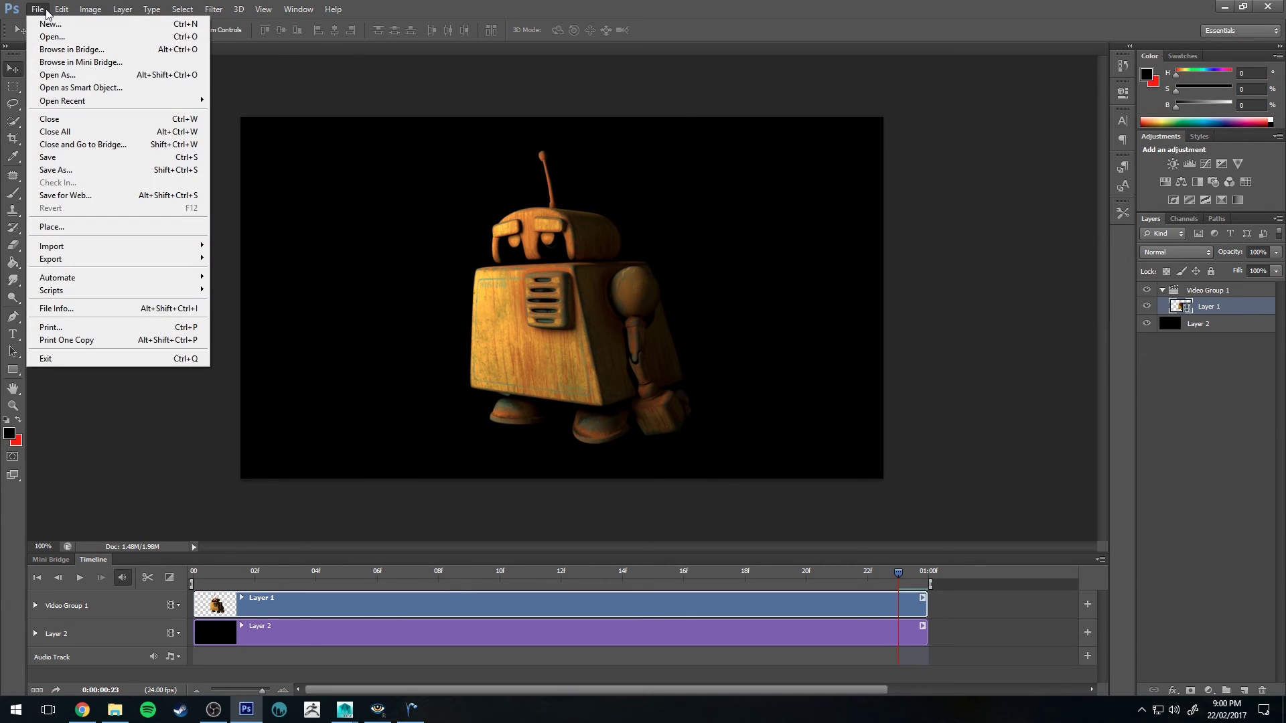
pyautogui.moveTo(155, 266)
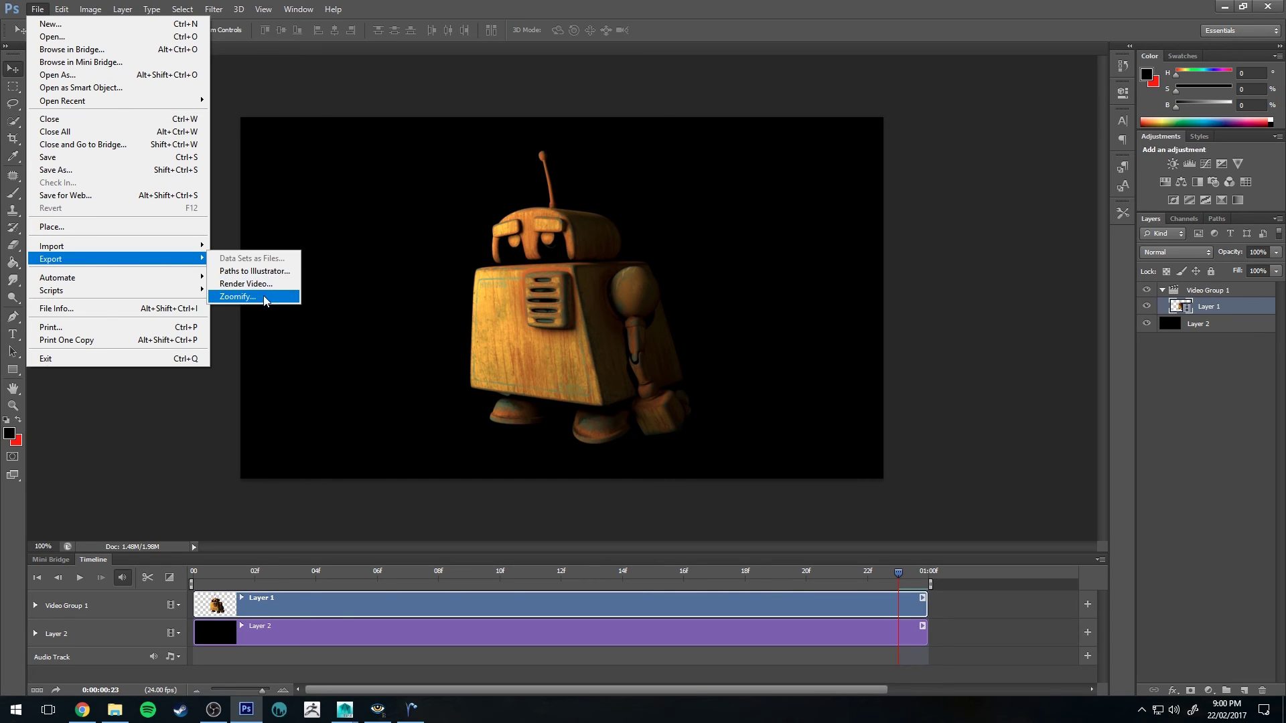
pyautogui.click(244, 283)
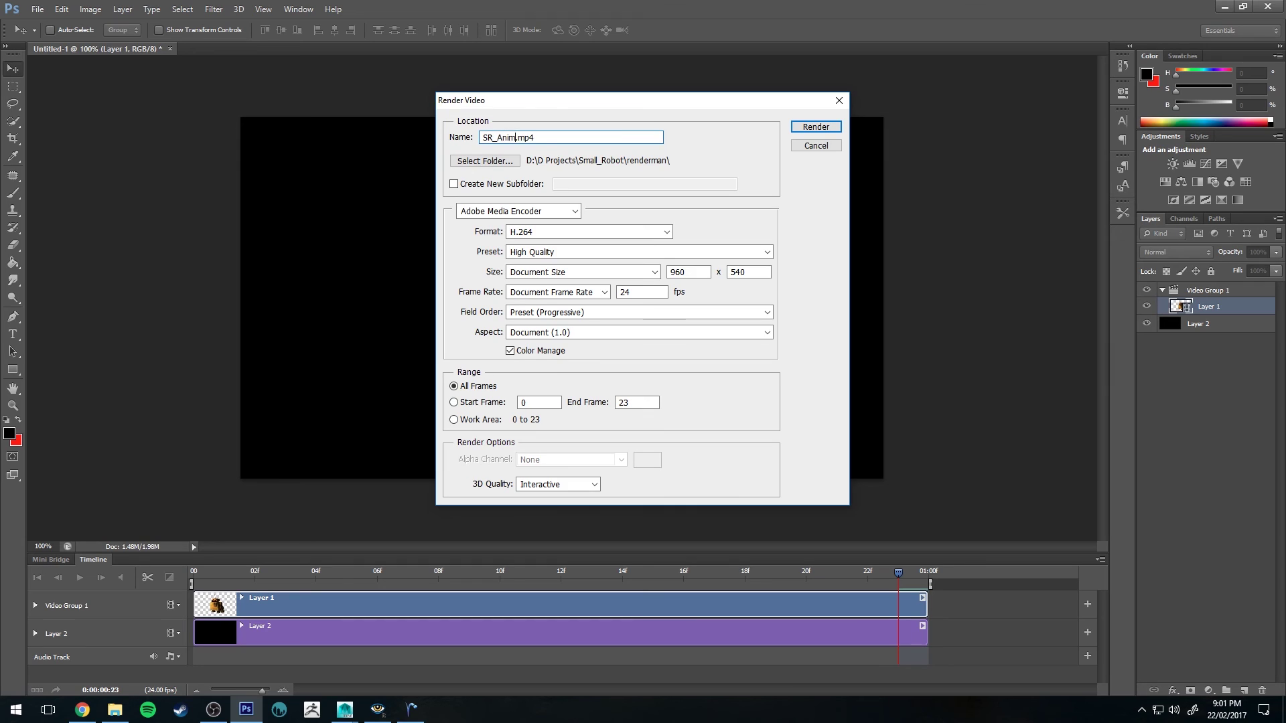
pyautogui.click(536, 231)
pyautogui.click(536, 231)
pyautogui.click(546, 211)
pyautogui.click(557, 225)
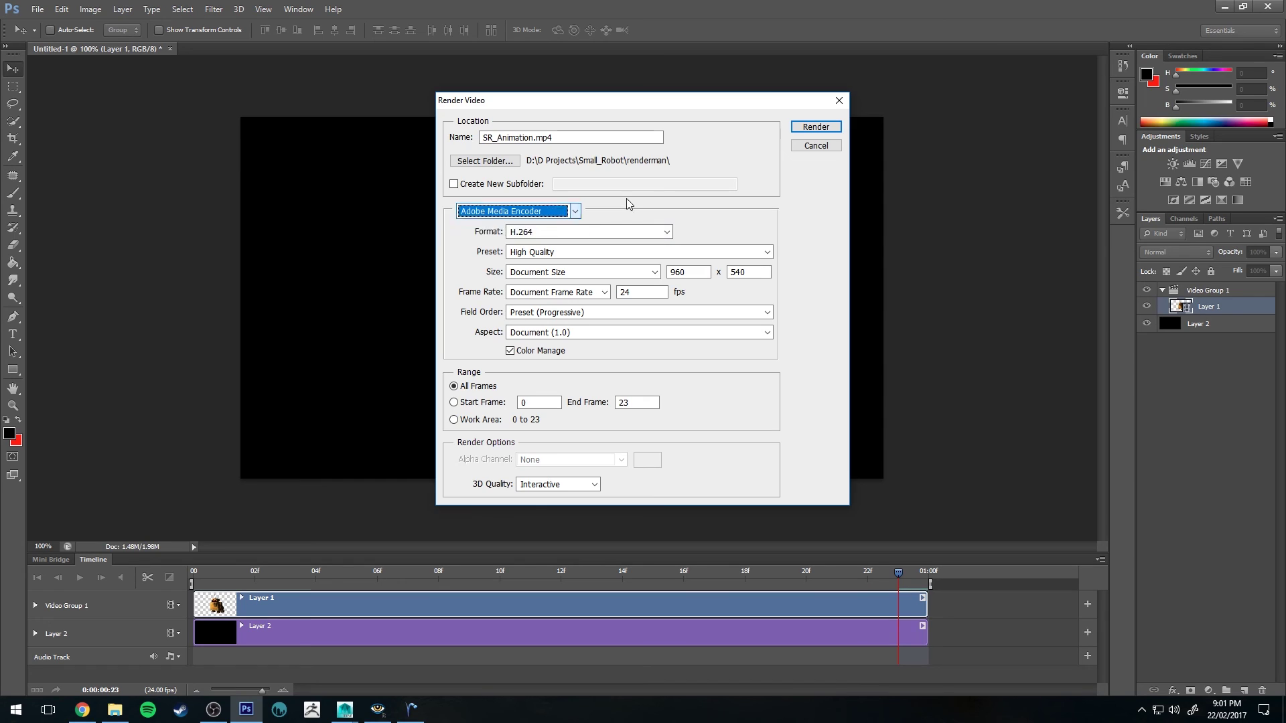
pyautogui.click(536, 234)
pyautogui.click(541, 257)
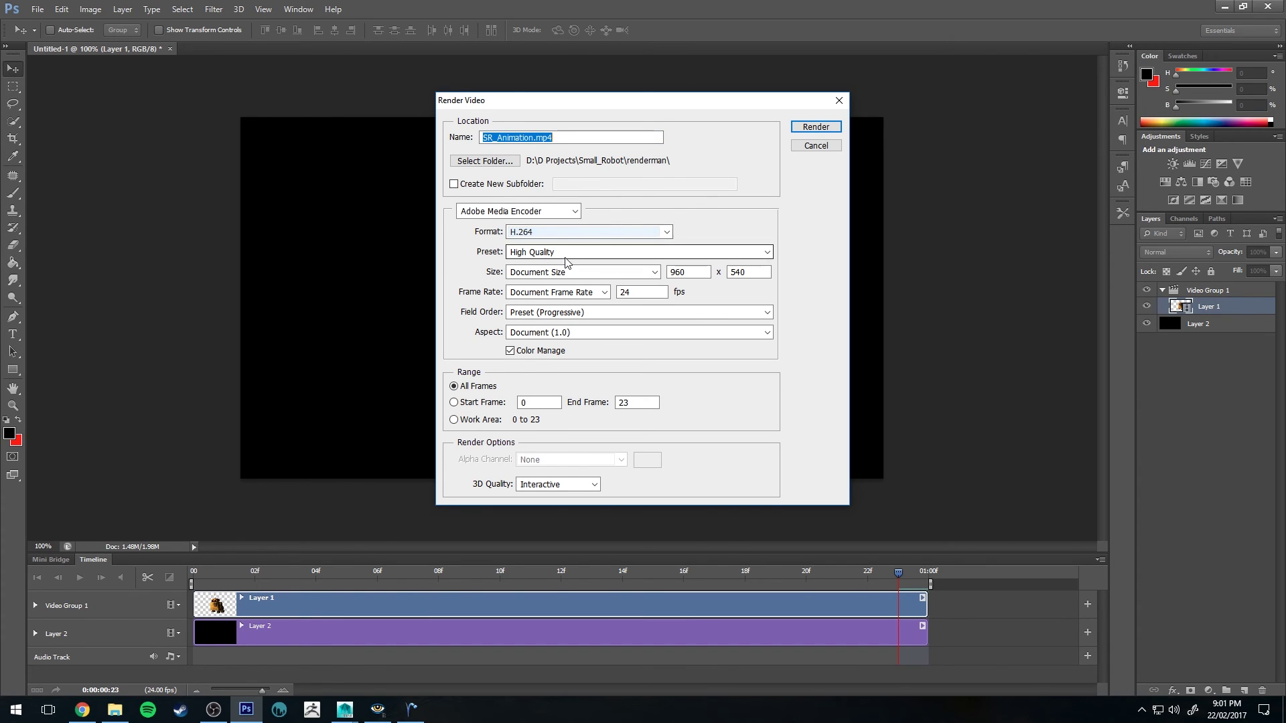
pyautogui.click(568, 254)
pyautogui.click(555, 266)
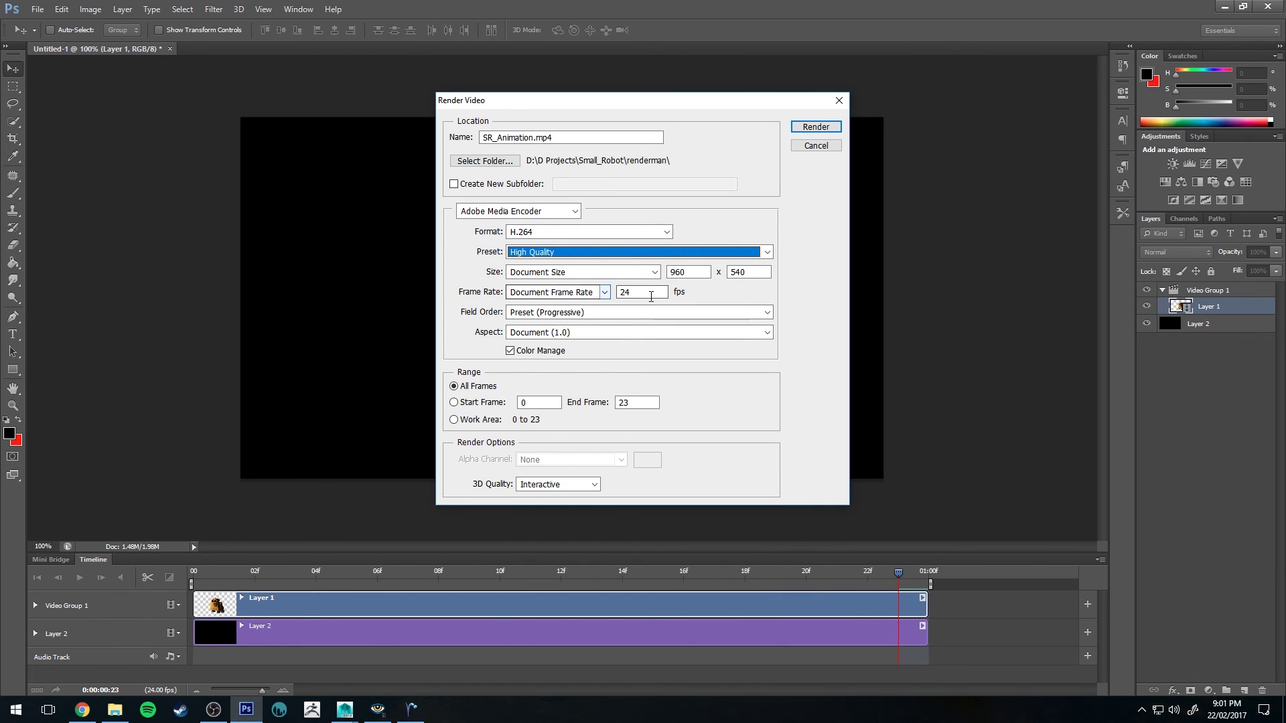
pyautogui.click(650, 294)
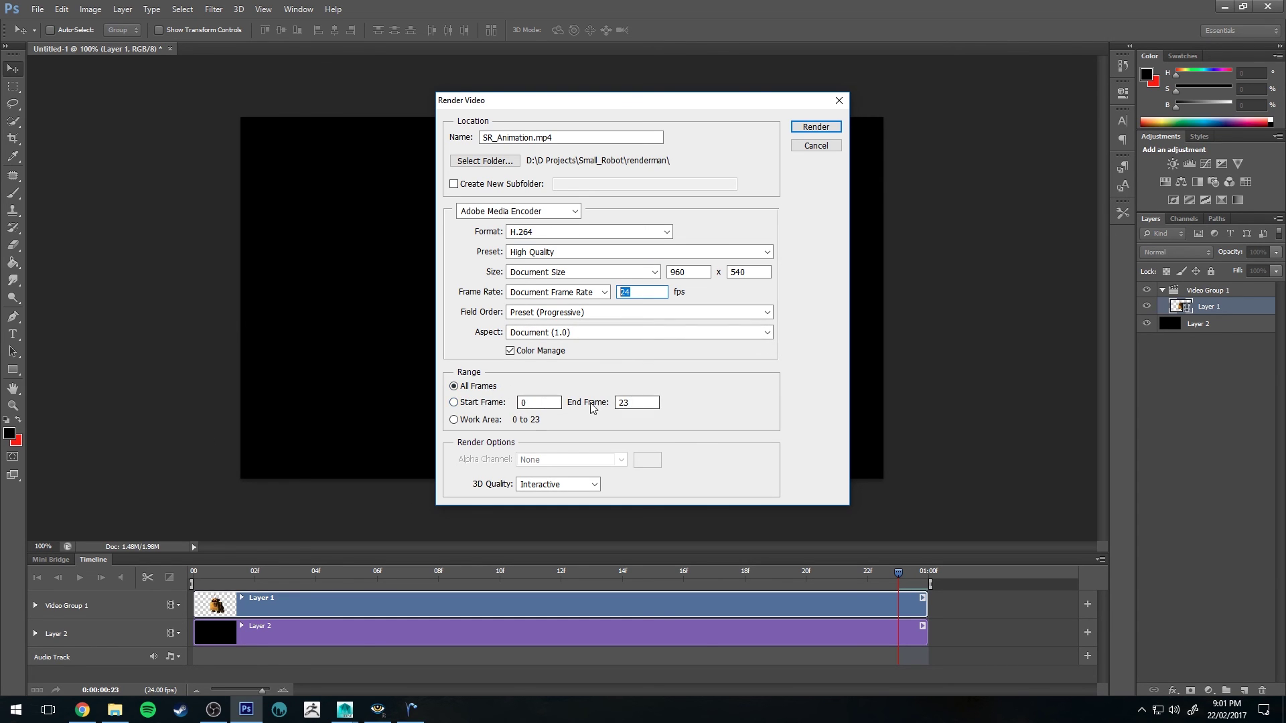
# Step: Render SR_Animation.mp4 and open it in VLC from File Explorer
pyautogui.click(814, 127)
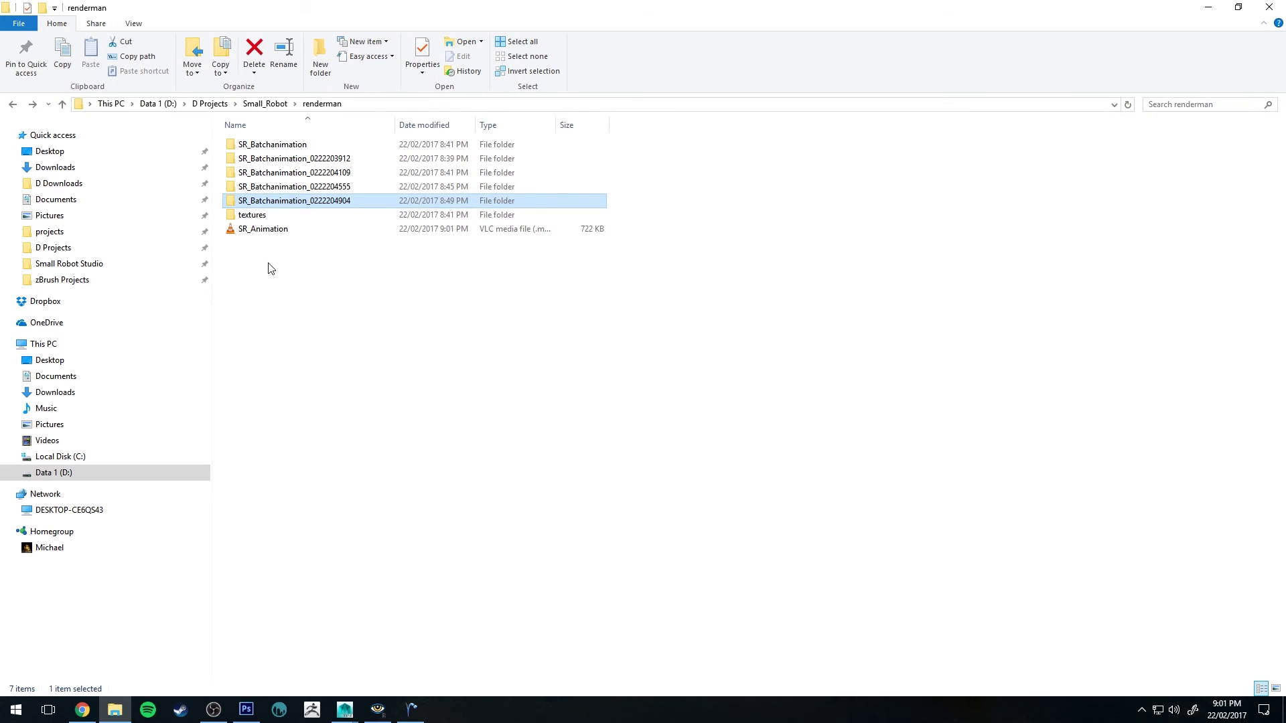
pyautogui.click(278, 230)
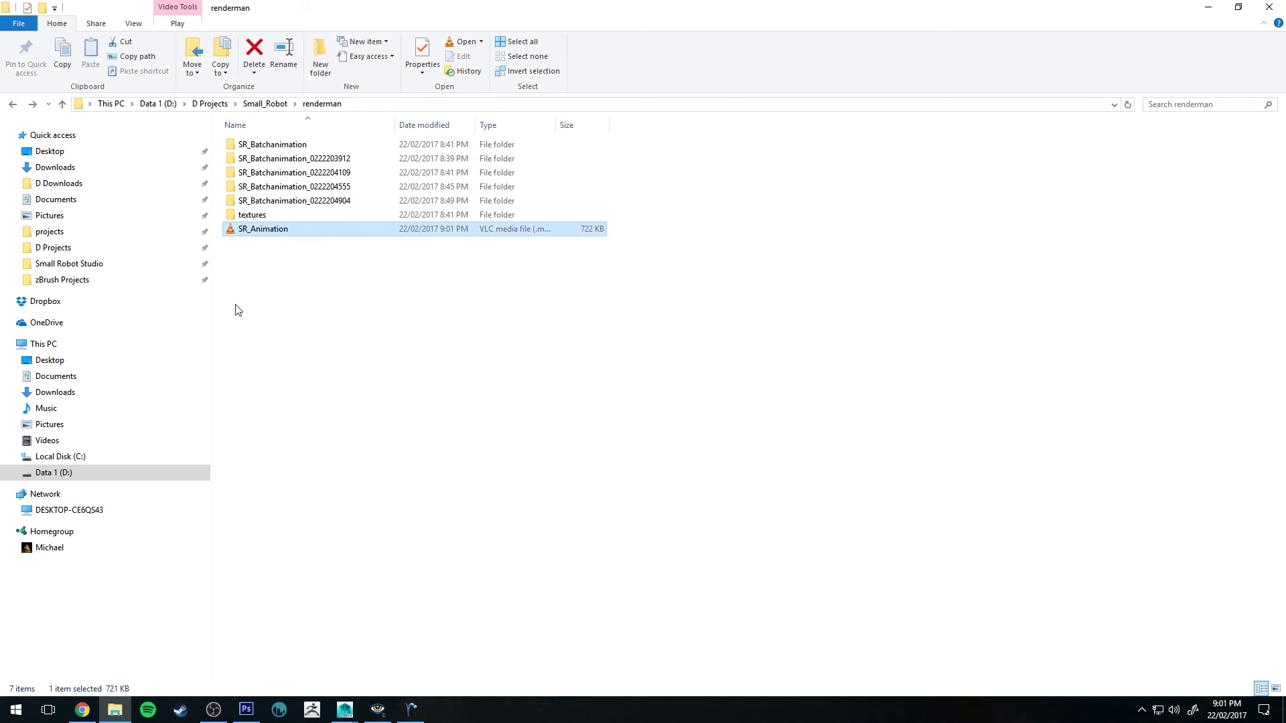
pyautogui.doubleClick(253, 230)
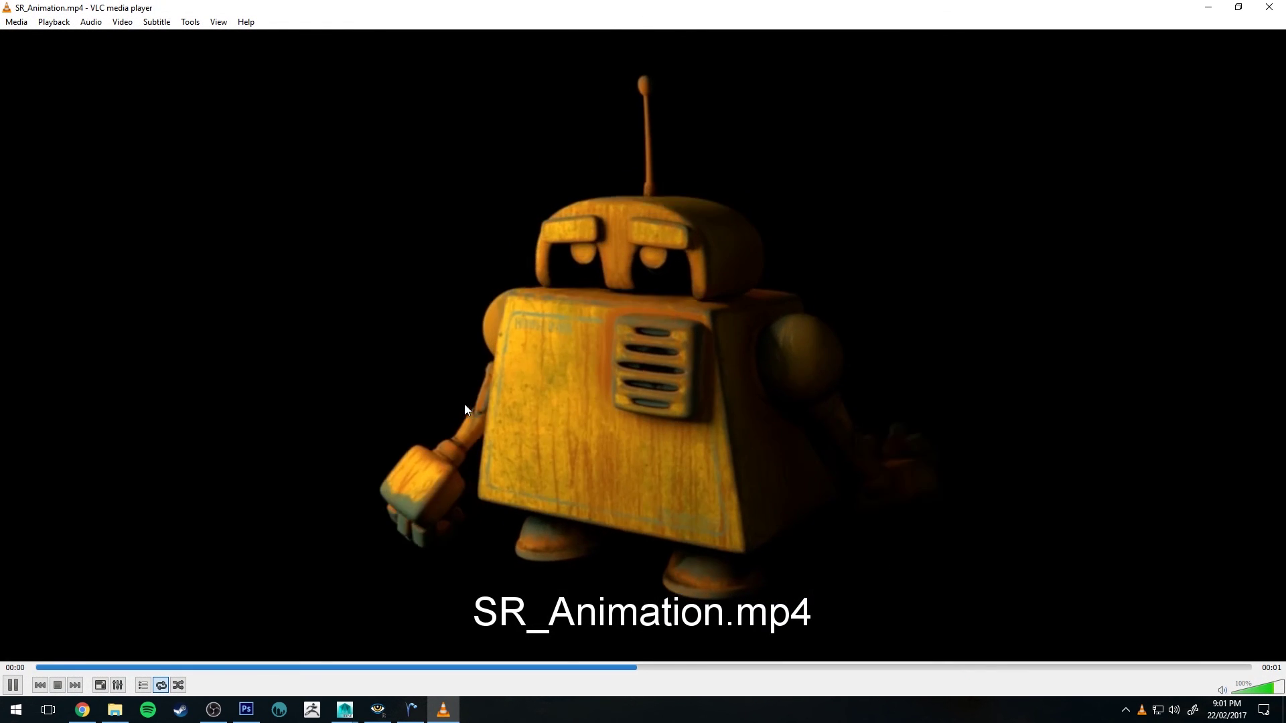